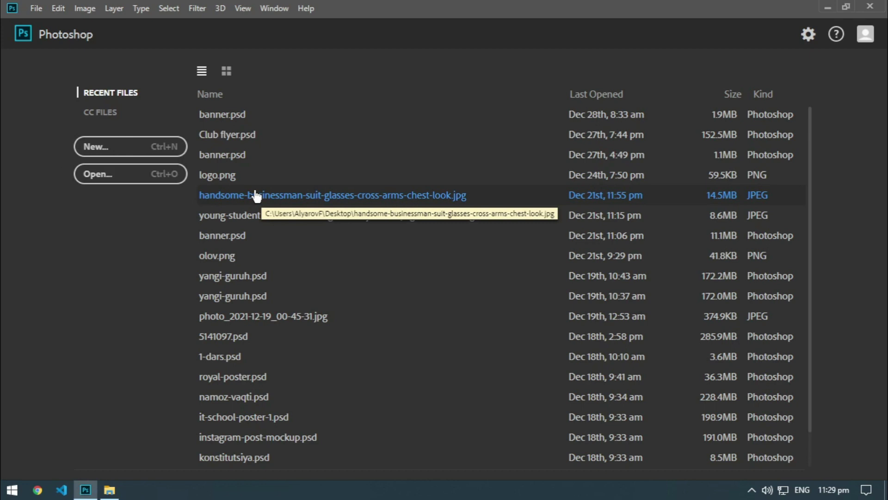
# - Create a 1400×1400 px RGB 8-bit document with a white background from the Custom preset
pyautogui.click(143, 150)
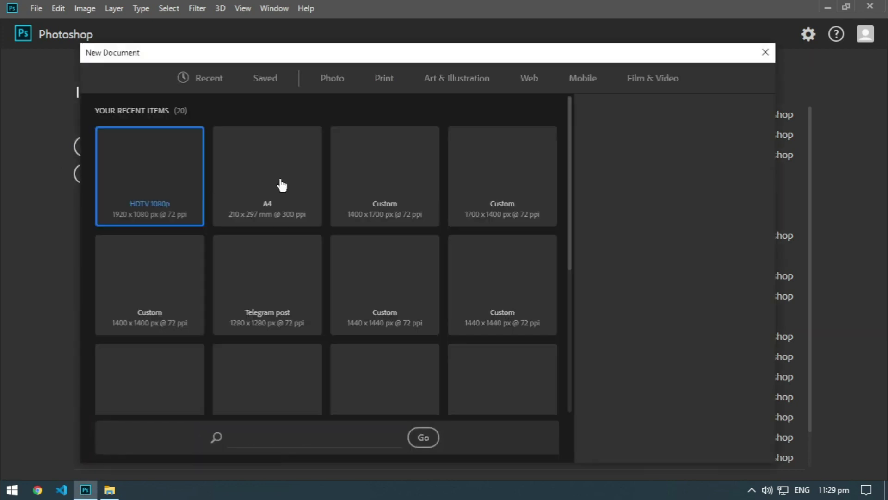
pyautogui.click(498, 213)
pyautogui.click(201, 307)
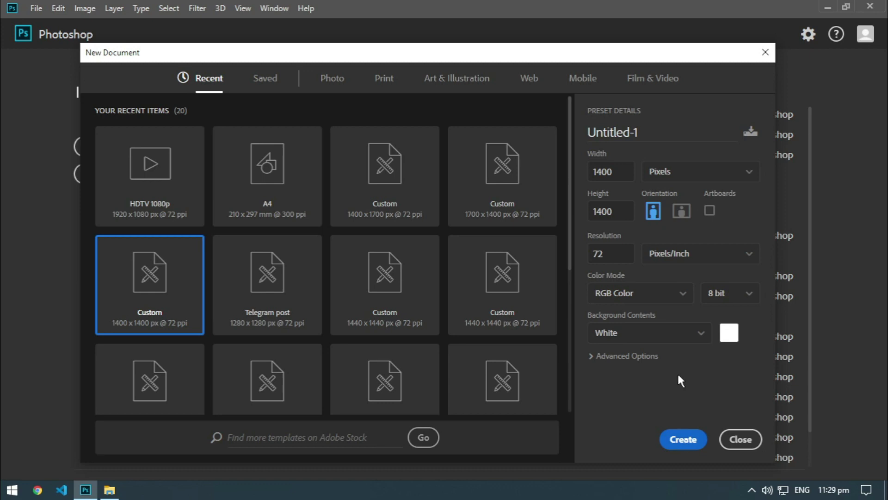
pyautogui.press('Tab')
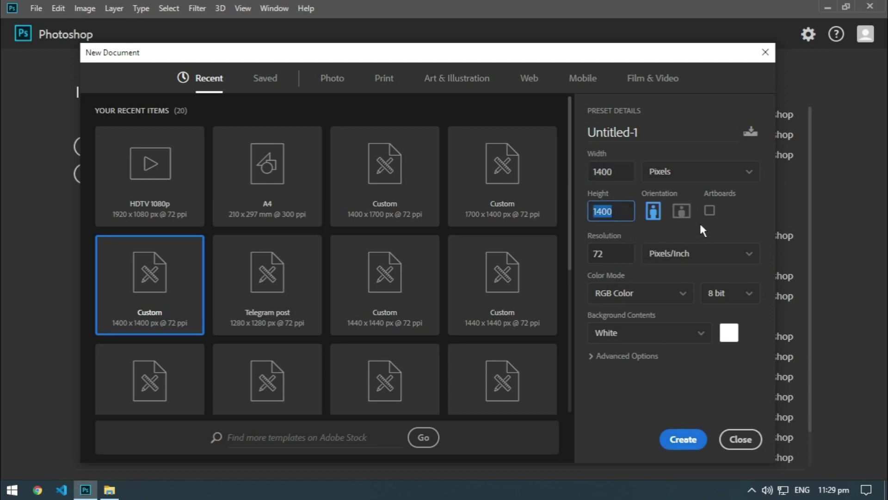
pyautogui.click(723, 234)
pyautogui.click(753, 292)
pyautogui.click(751, 306)
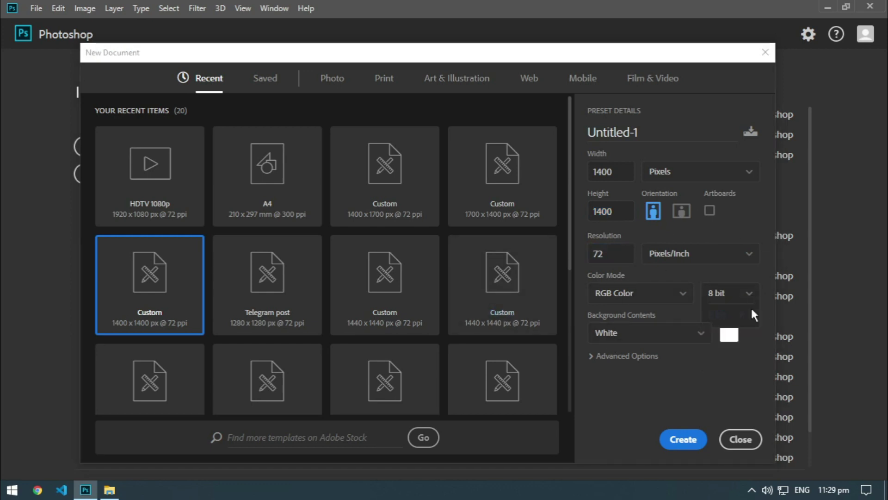
pyautogui.click(688, 438)
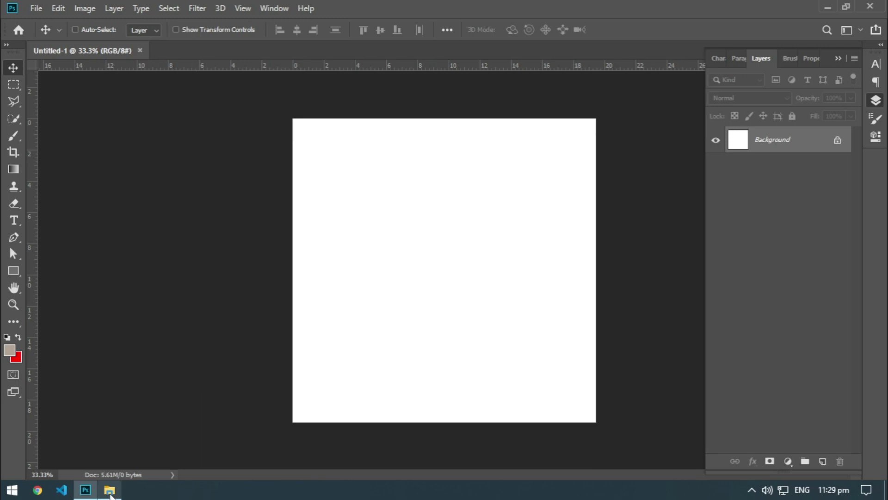
# - Drag 0002.jpg from File Explorer onto the canvas and commit it as a layer
pyautogui.click(110, 491)
pyautogui.click(606, 105)
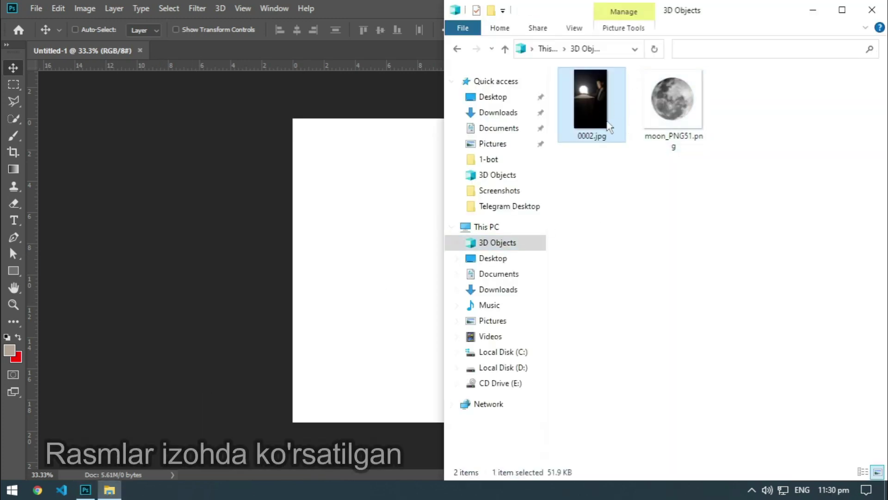
pyautogui.moveTo(609, 127); pyautogui.dragTo(404, 254)
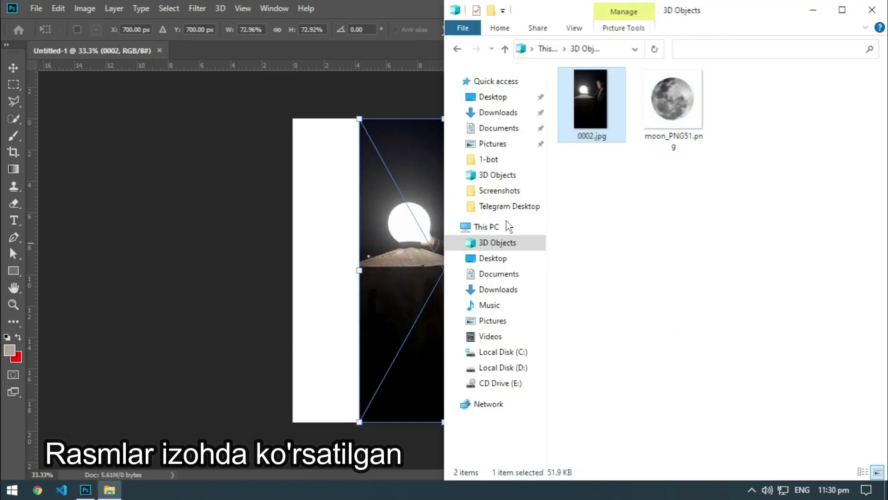
pyautogui.press('Return')
# - Place moon_PNG51.png on the canvas and move the moon left of the man
pyautogui.hotkey('alt', 'Tab')
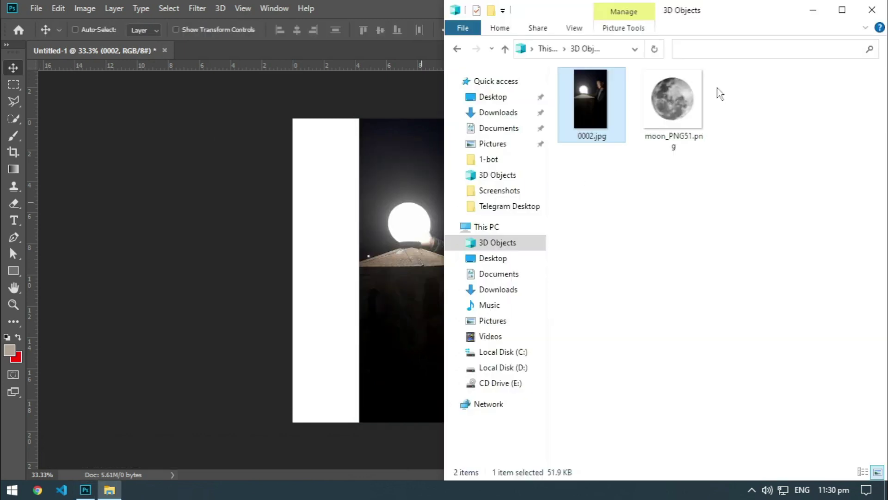
pyautogui.click(702, 146)
pyautogui.moveTo(697, 119); pyautogui.dragTo(322, 204)
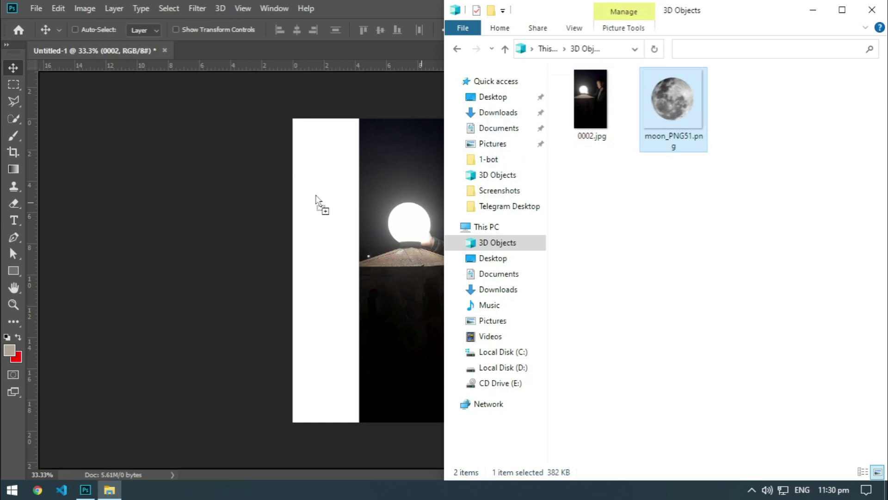
pyautogui.press('Return')
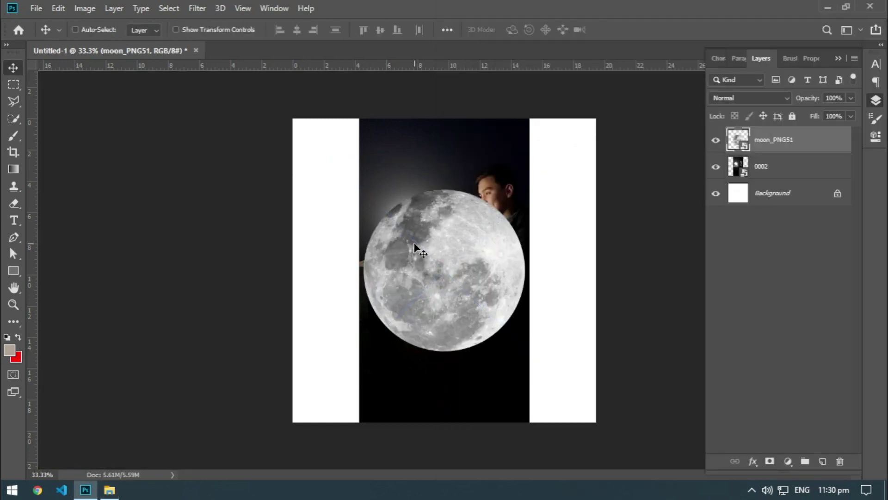
pyautogui.moveTo(414, 244); pyautogui.dragTo(365, 190)
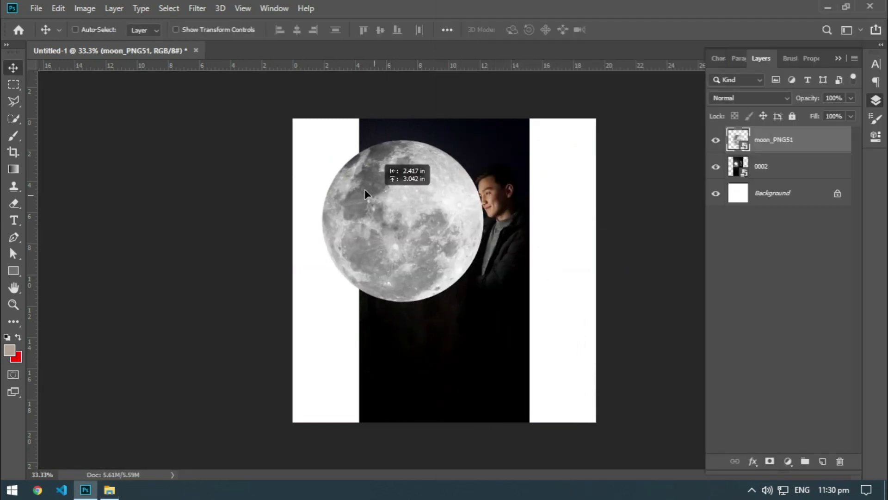
pyautogui.keyDown('ctrl'); pyautogui.click(458, 196); pyautogui.keyUp('ctrl')
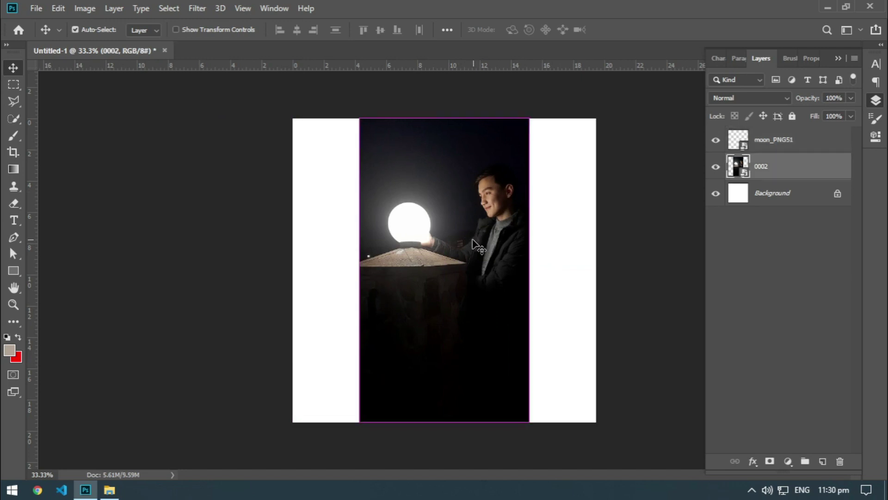
# - Free-transform the 0002 photo to about 150% so it fills the square canvas
pyautogui.hotkey('ctrl', 't')
pyautogui.moveTo(529, 270); pyautogui.dragTo(604, 295)
pyautogui.moveTo(523, 234)
pyautogui.mouseDown()
pyautogui.moveTo(517, 289)
pyautogui.moveTo(515, 280)
pyautogui.mouseUp()
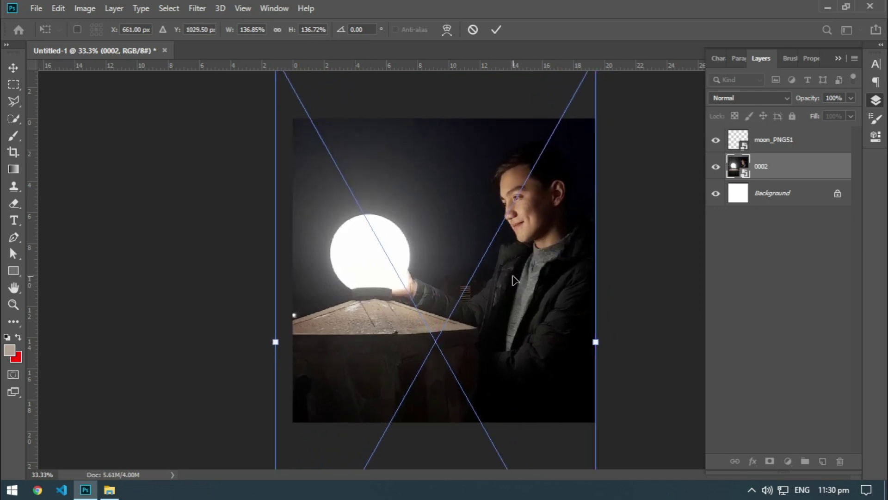
pyautogui.moveTo(596, 338); pyautogui.dragTo(606, 341)
pyautogui.moveTo(532, 252)
pyautogui.mouseDown()
pyautogui.moveTo(515, 242)
pyautogui.moveTo(534, 278)
pyautogui.moveTo(528, 270)
pyautogui.mouseUp()
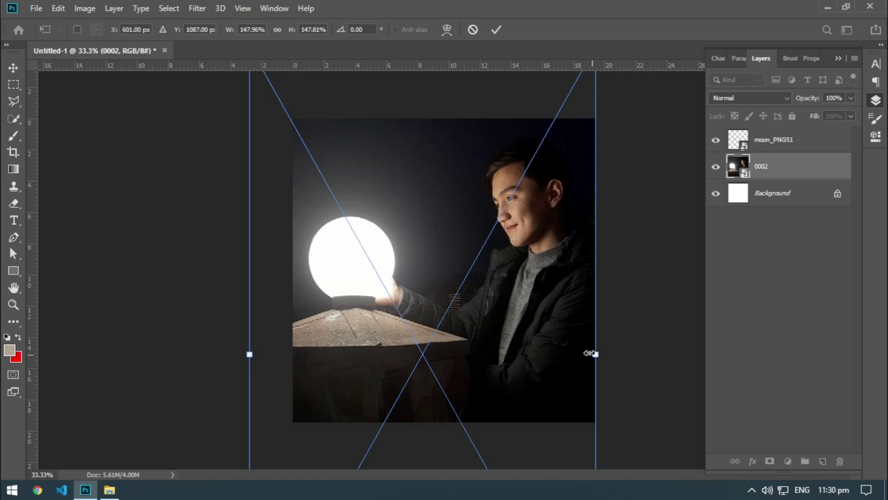
pyautogui.moveTo(596, 354); pyautogui.dragTo(587, 352)
pyautogui.moveTo(504, 324)
pyautogui.mouseDown()
pyautogui.moveTo(529, 318)
pyautogui.moveTo(516, 316)
pyautogui.mouseUp()
pyautogui.moveTo(593, 348); pyautogui.dragTo(605, 347)
pyautogui.moveTo(553, 330)
pyautogui.mouseDown()
pyautogui.moveTo(541, 323)
pyautogui.moveTo(551, 320)
pyautogui.mouseUp()
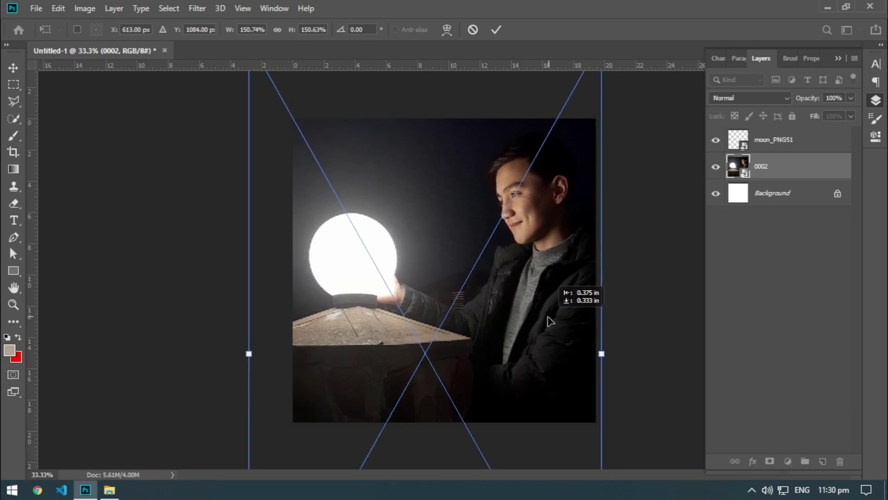
pyautogui.press('Return')
# - Fine-tune the enlarged photo's position with small Shift-nudges up, left, right and down
pyautogui.hotkey('shift', 'Up')
pyautogui.hotkey('shift', 'Up')
pyautogui.hotkey('shift', 'Left')
pyautogui.hotkey('shift', 'Up')
pyautogui.hotkey('shift', 'Left')
pyautogui.hotkey('shift', 'Down')
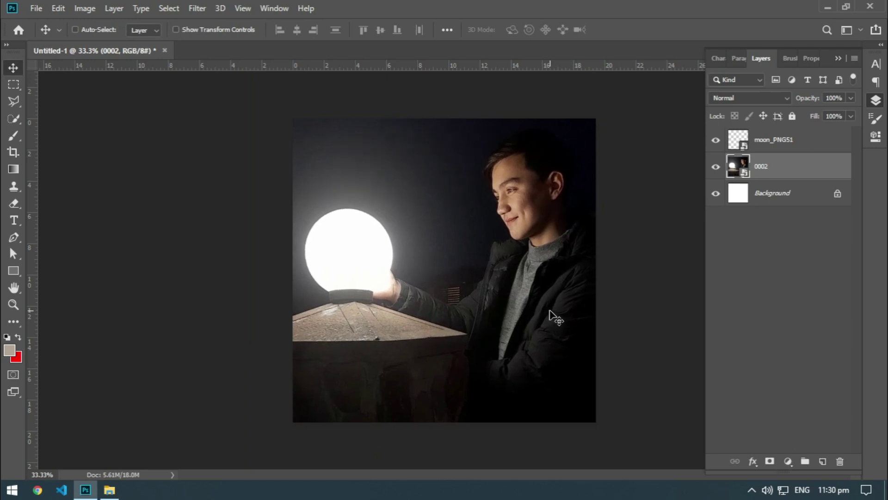
pyautogui.hotkey('shift', 'Down')
pyautogui.hotkey('shift', 'Right')
pyautogui.hotkey('shift', 'Down')
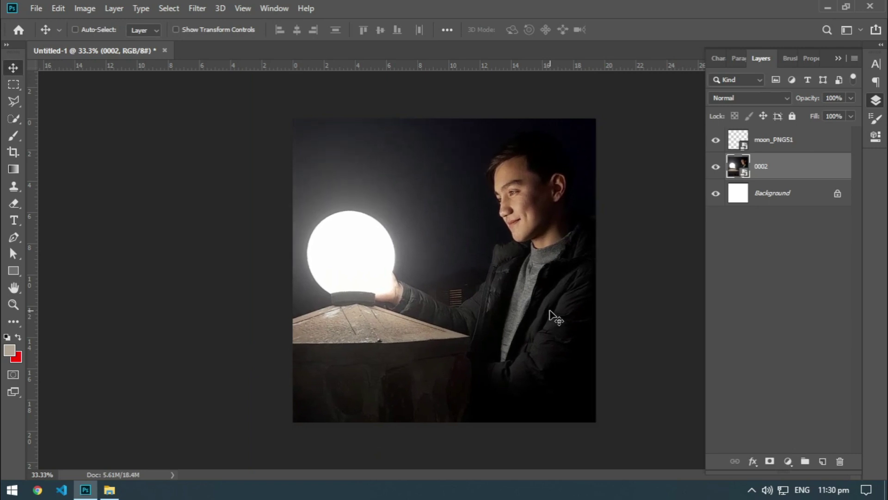
pyautogui.hotkey('shift', 'Down')
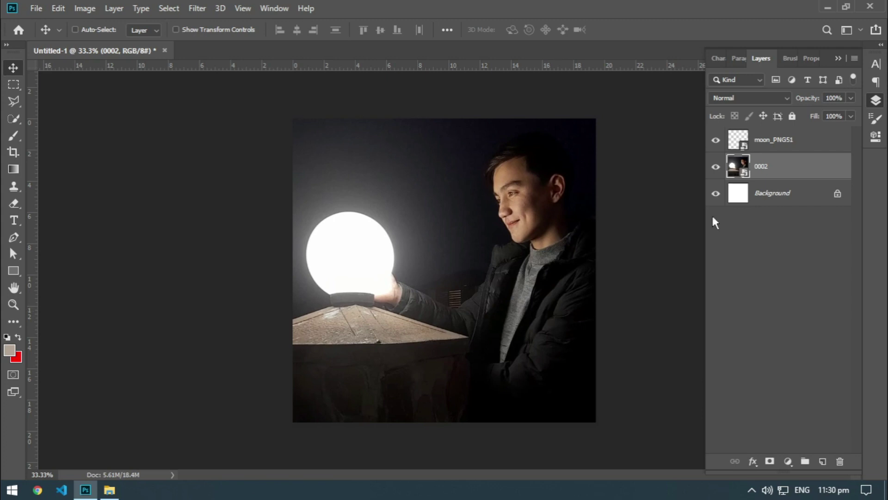
# - Select the moon layer and move it back onto the canvas in front of the man
pyautogui.click(752, 141)
pyautogui.moveTo(393, 168)
pyautogui.mouseDown()
pyautogui.moveTo(475, 372)
pyautogui.moveTo(433, 289)
pyautogui.mouseUp()
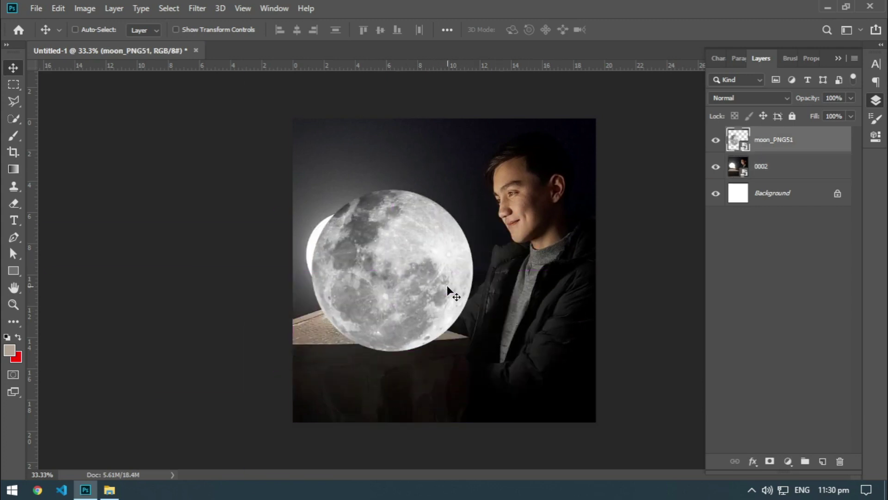
pyautogui.moveTo(463, 340)
pyautogui.mouseDown()
pyautogui.moveTo(444, 256)
pyautogui.moveTo(511, 319)
pyautogui.mouseUp()
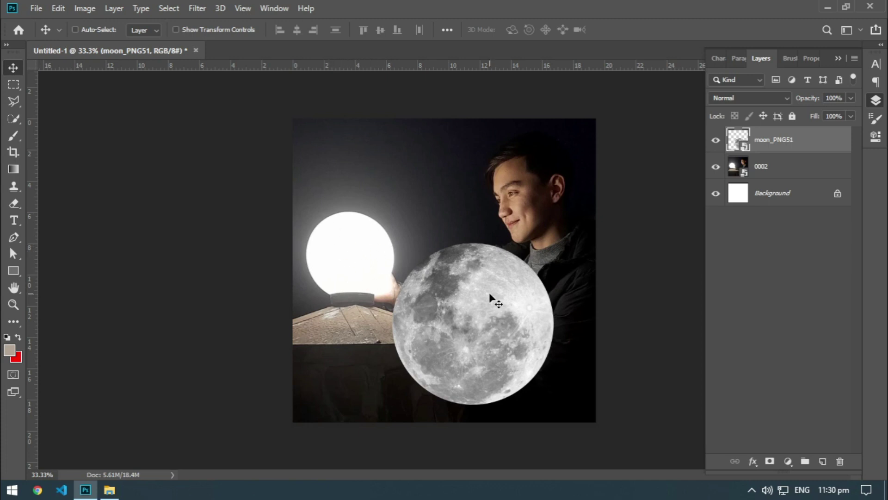
# - Scale the moon to about 55% and fit it over the glowing lamp globe
pyautogui.hotkey('ctrl', 't')
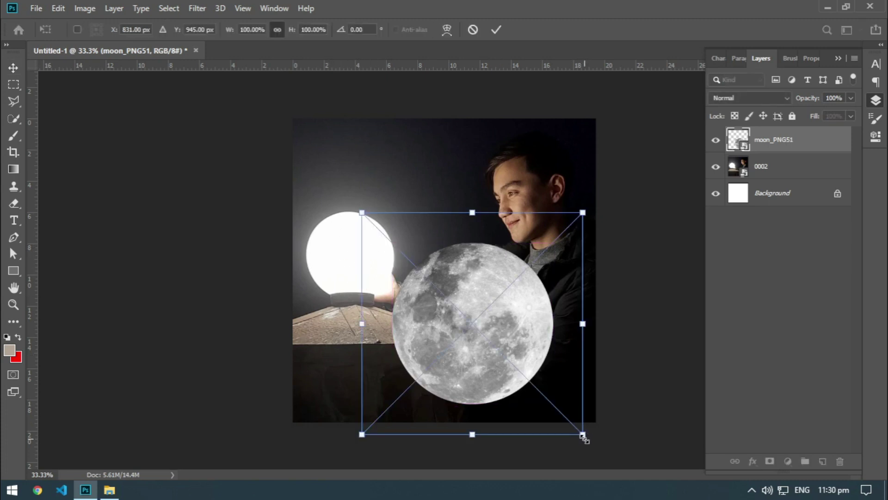
pyautogui.moveTo(583, 438); pyautogui.dragTo(536, 389)
pyautogui.moveTo(463, 314); pyautogui.dragTo(370, 263)
pyautogui.moveTo(407, 318); pyautogui.dragTo(367, 272)
pyautogui.moveTo(401, 309)
pyautogui.mouseDown()
pyautogui.moveTo(407, 317)
pyautogui.moveTo(385, 292)
pyautogui.mouseUp()
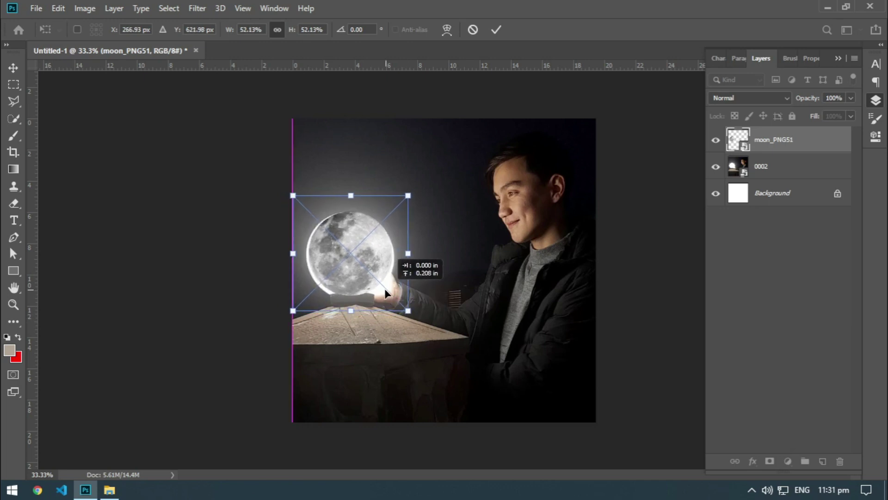
pyautogui.scroll(2, 317, 234)
pyautogui.scroll(2, 240, 232)
pyautogui.moveTo(399, 240); pyautogui.dragTo(394, 243)
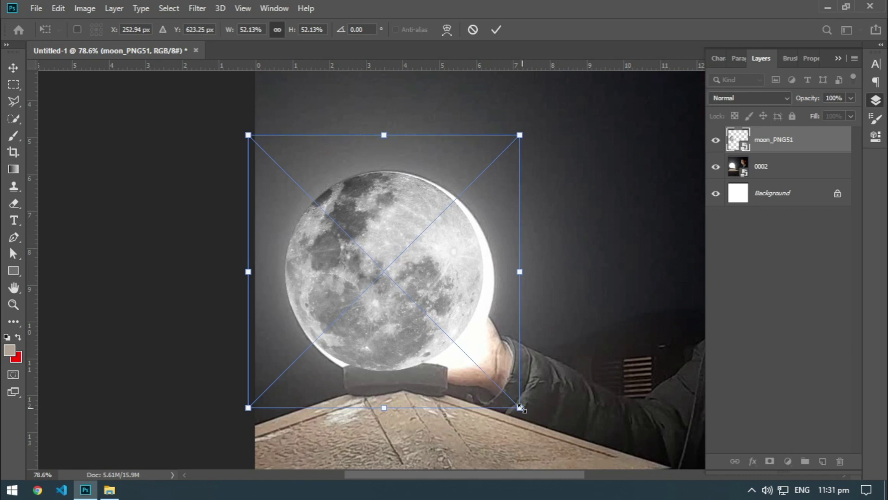
pyautogui.moveTo(519, 407); pyautogui.dragTo(533, 419)
pyautogui.moveTo(452, 345); pyautogui.dragTo(450, 341)
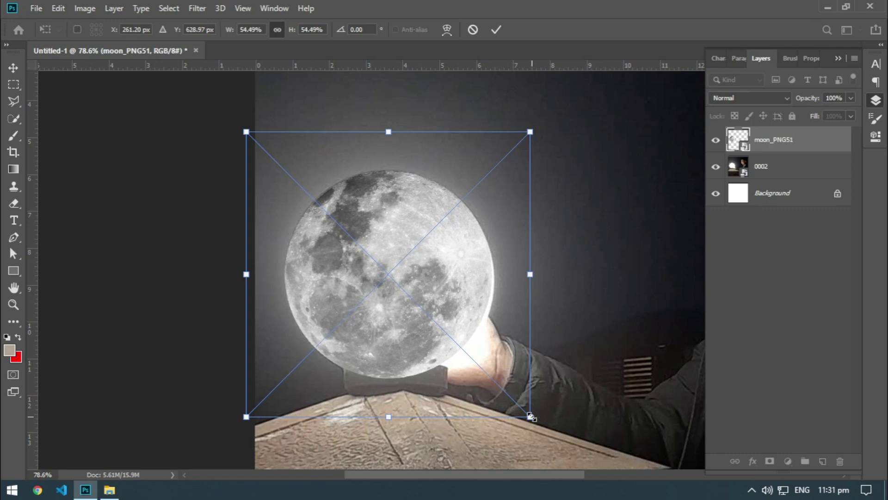
pyautogui.moveTo(533, 417); pyautogui.dragTo(534, 420)
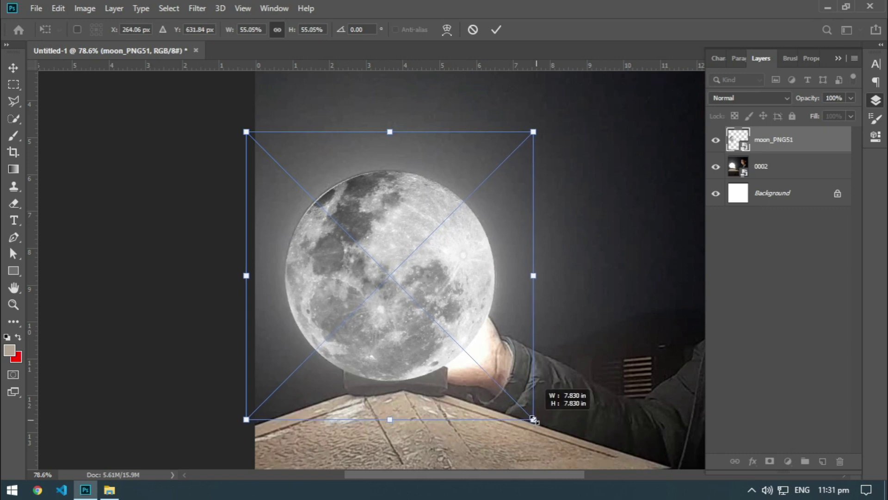
pyautogui.press('Return')
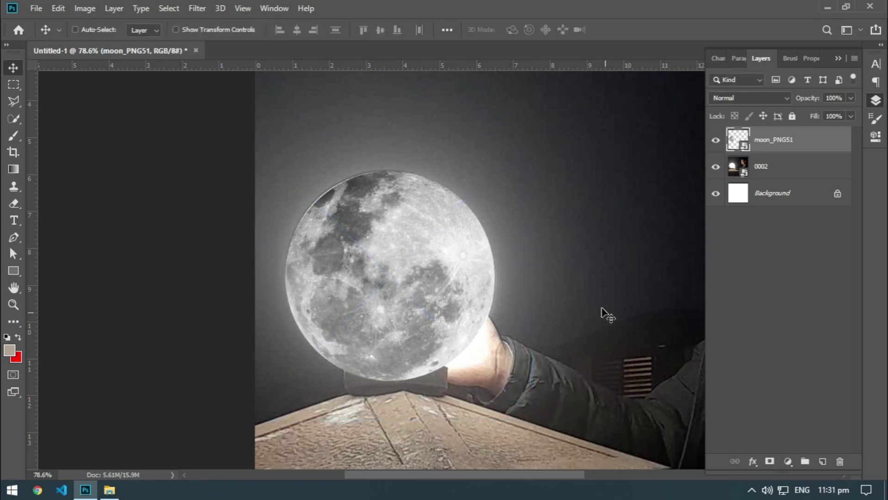
# - Toggle the photo and moon layers' visibility to check the moon covers the lamp
pyautogui.scroll(-2, 604, 311)
pyautogui.scroll(-2, 465, 276)
pyautogui.scroll(-2, 465, 276)
pyautogui.scroll(-2, 559, 284)
pyautogui.scroll(3, 307, 261)
pyautogui.scroll(2, 227, 329)
pyautogui.scroll(1, 604, 331)
pyautogui.scroll(2, 648, 367)
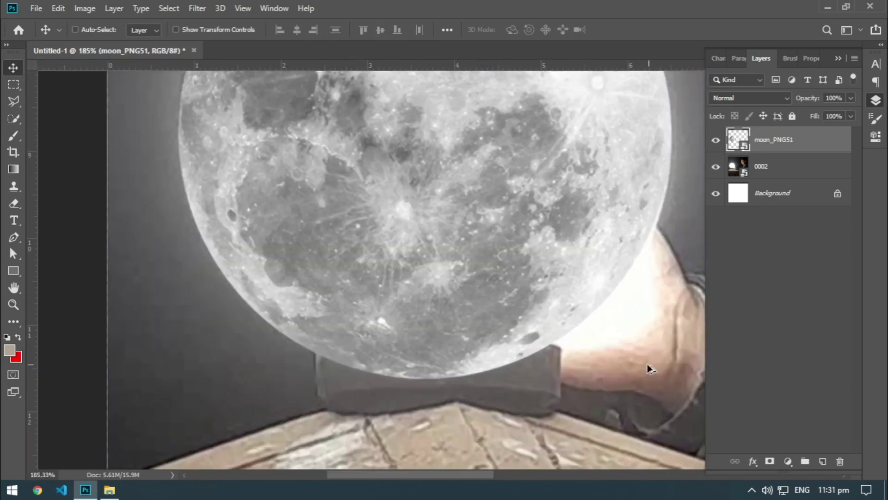
pyautogui.scroll(-1, 511, 337)
pyautogui.scroll(-1, 426, 332)
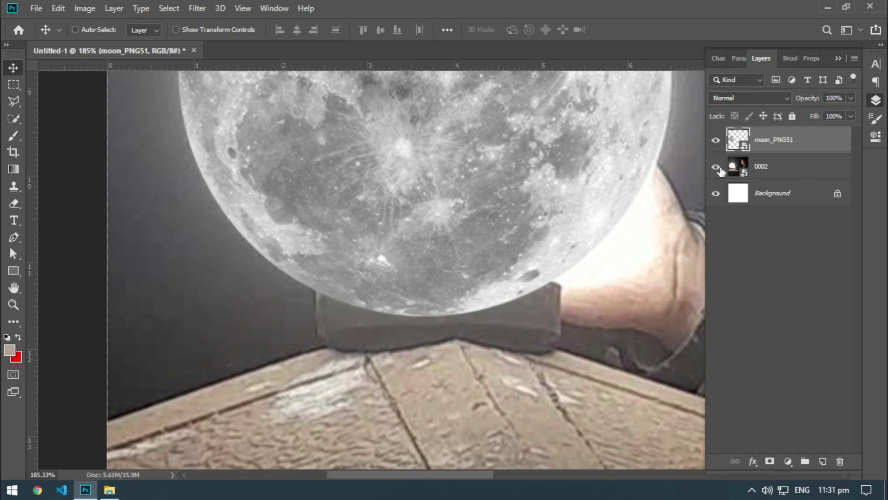
pyautogui.click(716, 167)
pyautogui.click(717, 167)
pyautogui.click(716, 140)
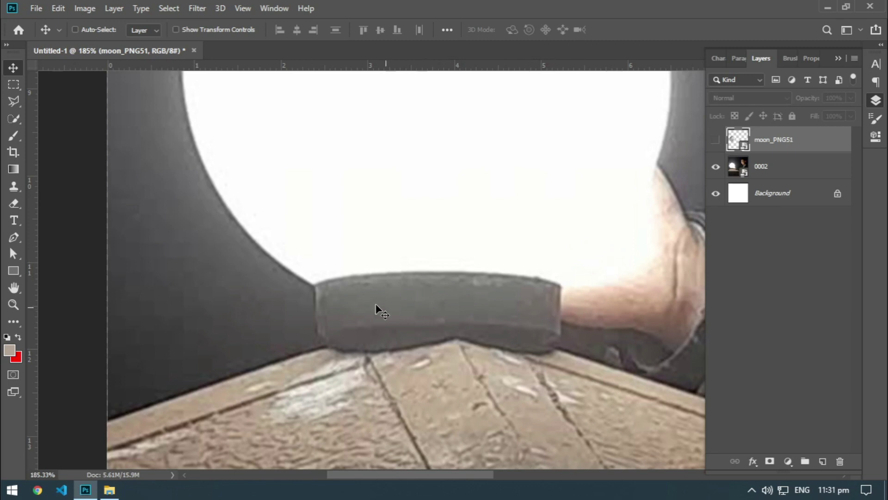
pyautogui.scroll(-2, 402, 250)
pyautogui.scroll(-1, 465, 223)
pyautogui.scroll(-1, 471, 227)
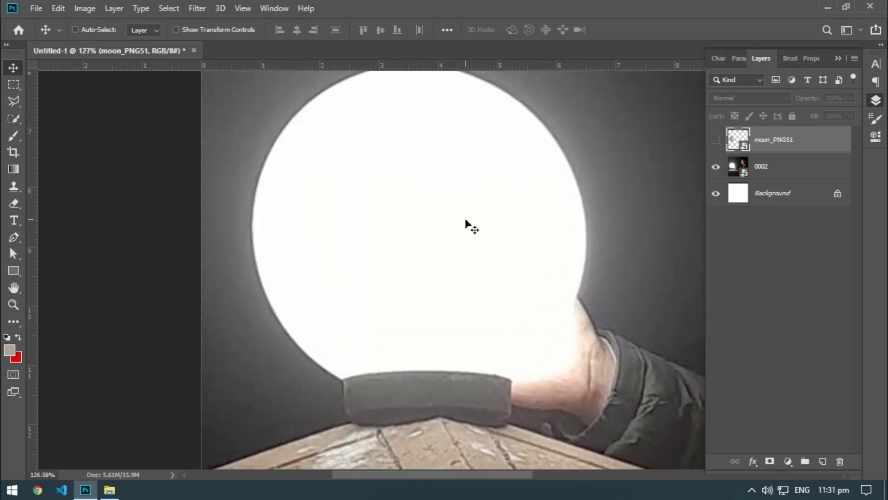
pyautogui.scroll(1, 532, 208)
pyautogui.click(716, 140)
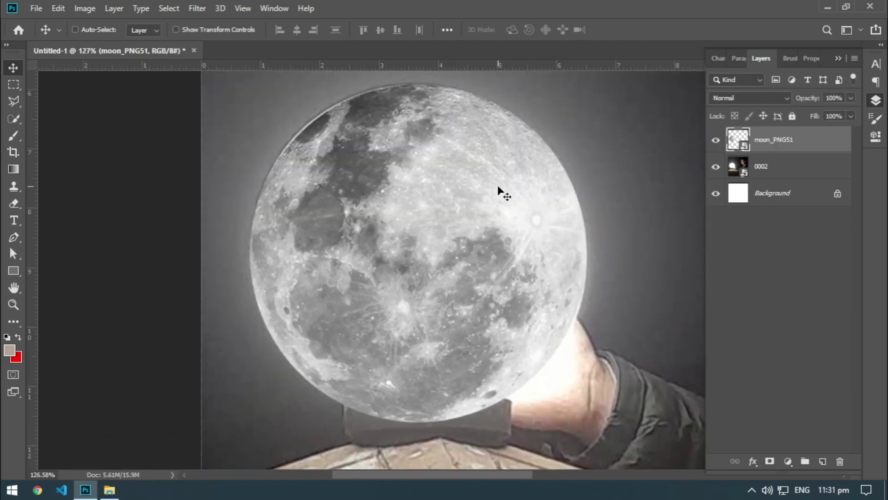
pyautogui.scroll(-1, 502, 192)
# - Duplicate the moon layer as moon_PNG51 copy and select the original moon layer
pyautogui.press('ctrl')
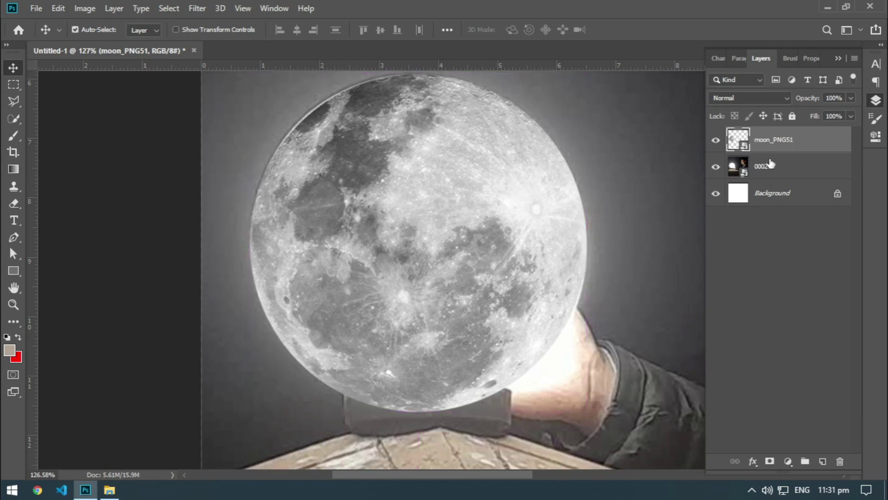
pyautogui.hotkey('ctrl', 'j')
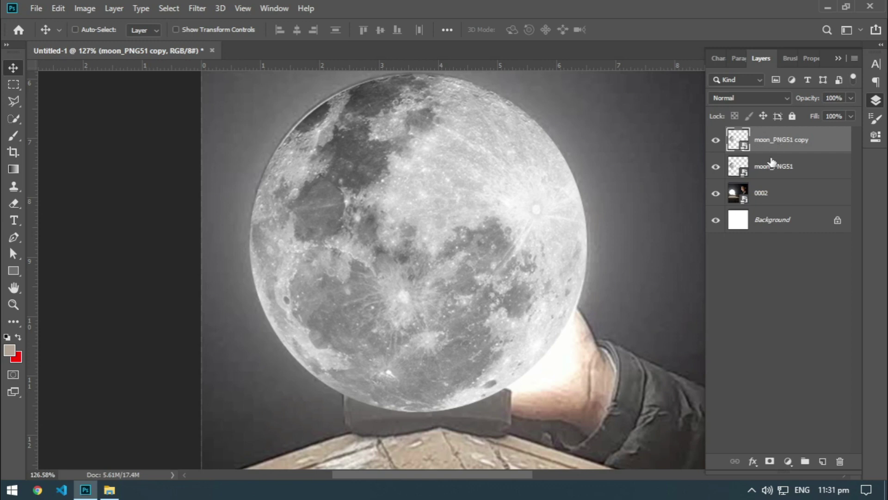
pyautogui.click(772, 163)
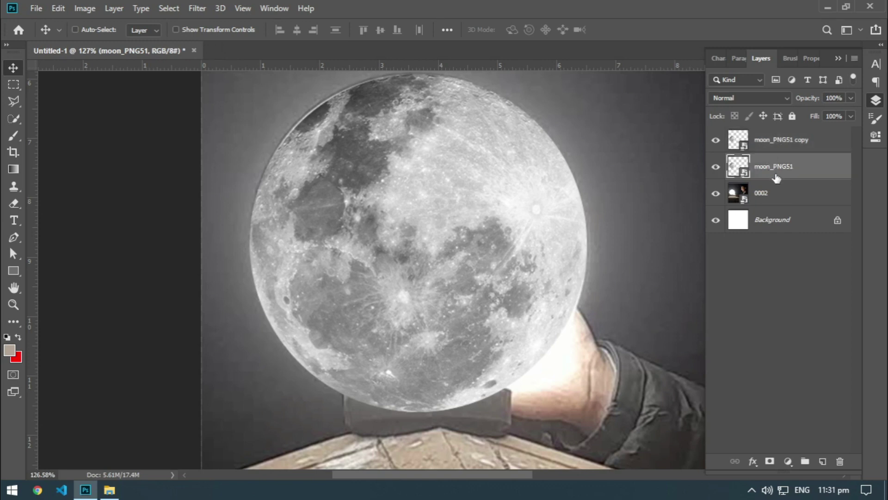
# - Give the original moon layer a white (#ffffff) Color Overlay layer style
pyautogui.doubleClick(806, 180)
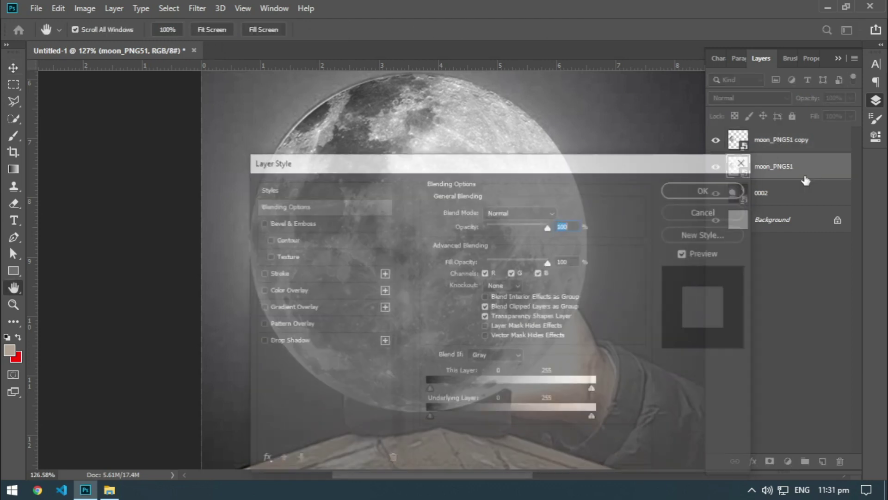
pyautogui.click(745, 161)
pyautogui.rightClick(831, 171)
pyautogui.click(820, 177)
pyautogui.rightClick(807, 179)
pyautogui.click(698, 20)
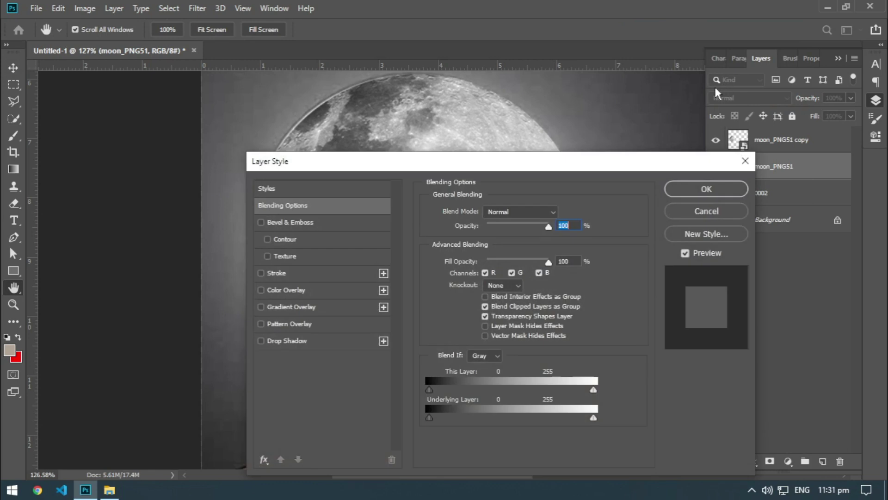
pyautogui.click(292, 289)
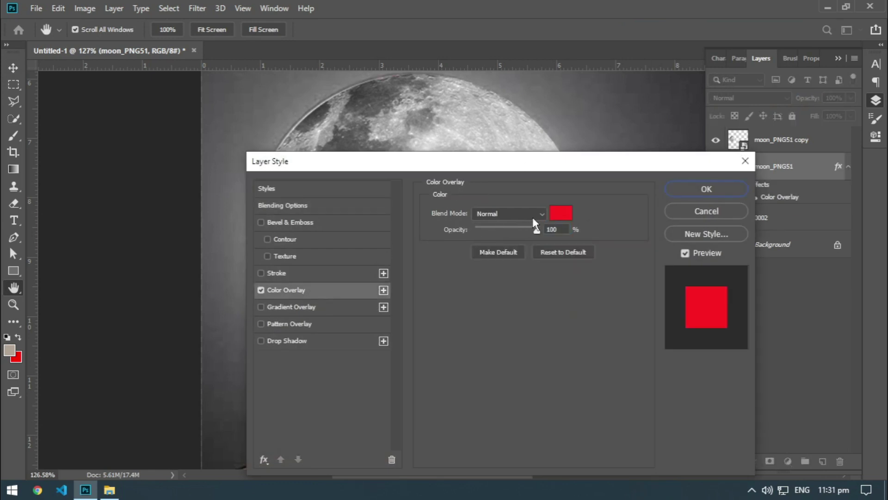
pyautogui.click(555, 216)
pyautogui.write('ffffff')
pyautogui.click(842, 244)
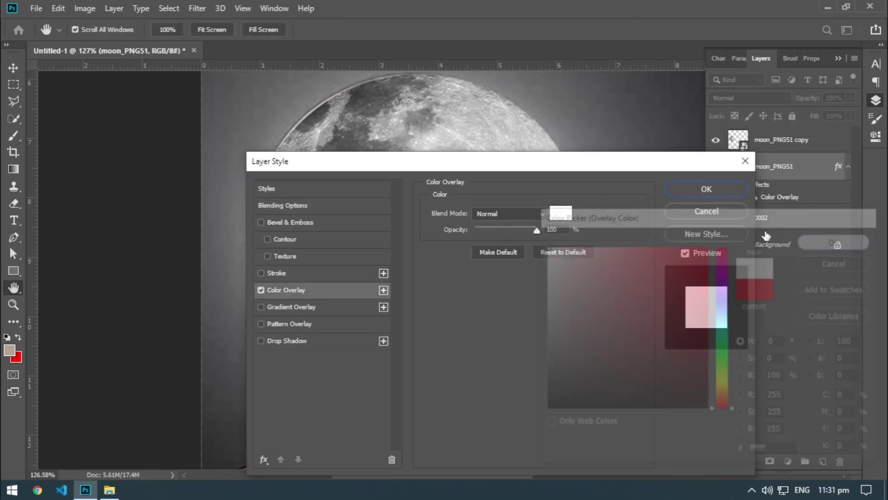
pyautogui.click(705, 191)
# - Hide the copy layer and add a white Drop Shadow: 100% opacity, 0 px distance, wide size
pyautogui.click(716, 140)
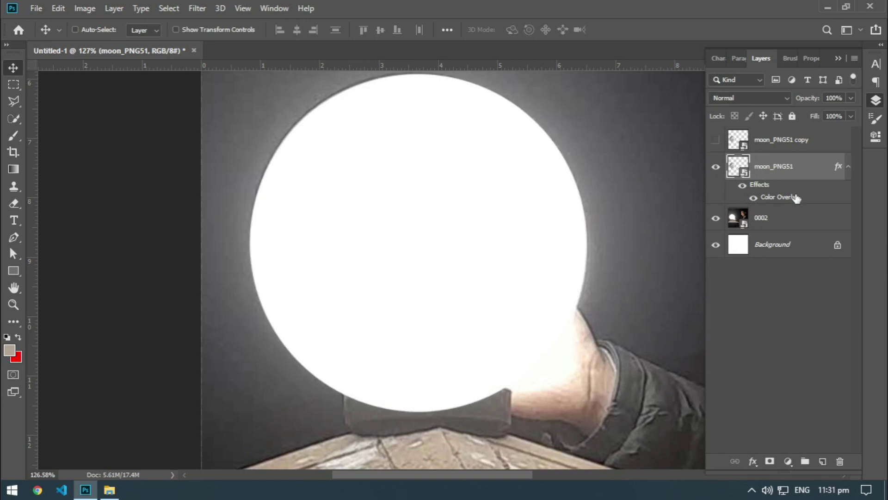
pyautogui.doubleClick(805, 177)
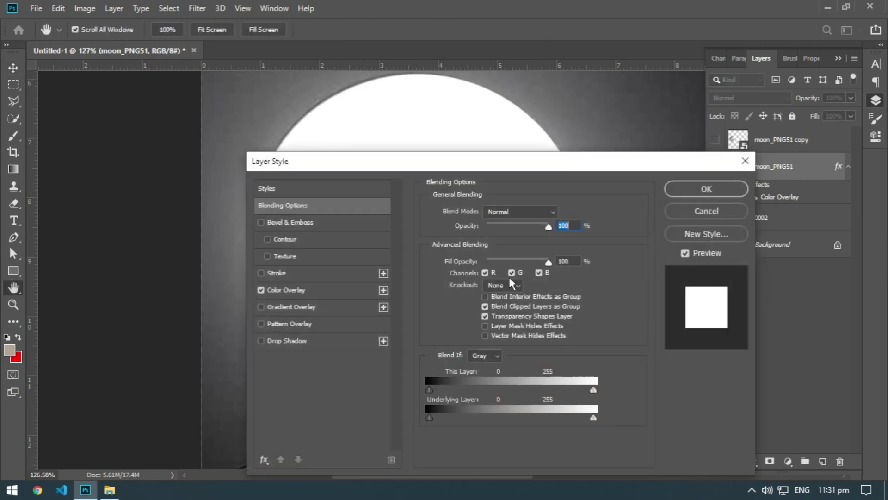
pyautogui.click(356, 340)
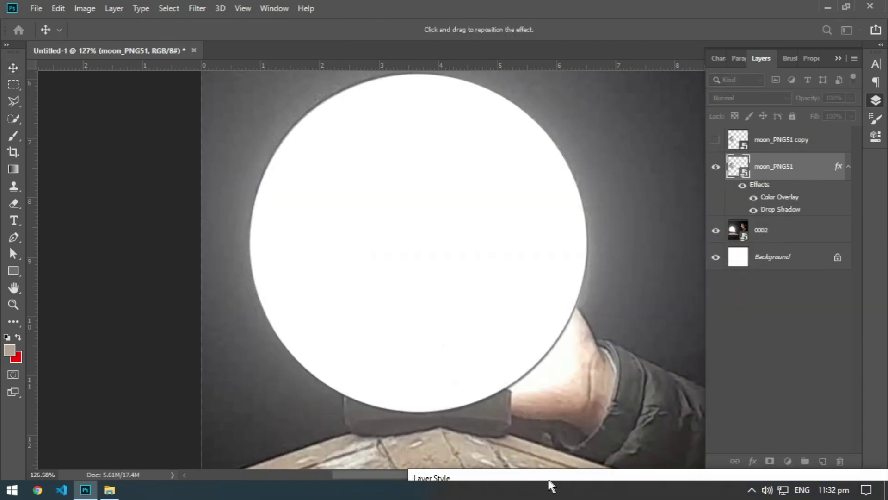
pyautogui.moveTo(391, 168); pyautogui.dragTo(464, 275)
pyautogui.click(625, 324)
pyautogui.moveTo(623, 326); pyautogui.dragTo(544, 246)
pyautogui.click(838, 241)
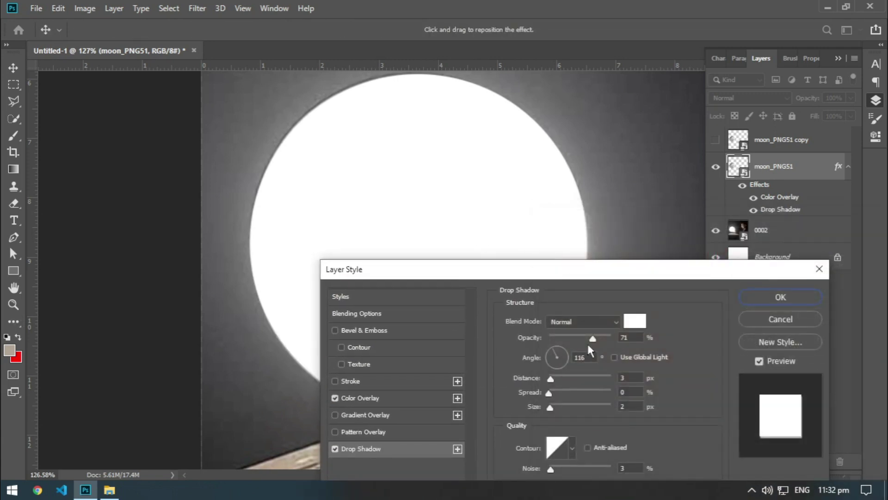
pyautogui.moveTo(599, 340); pyautogui.dragTo(611, 338)
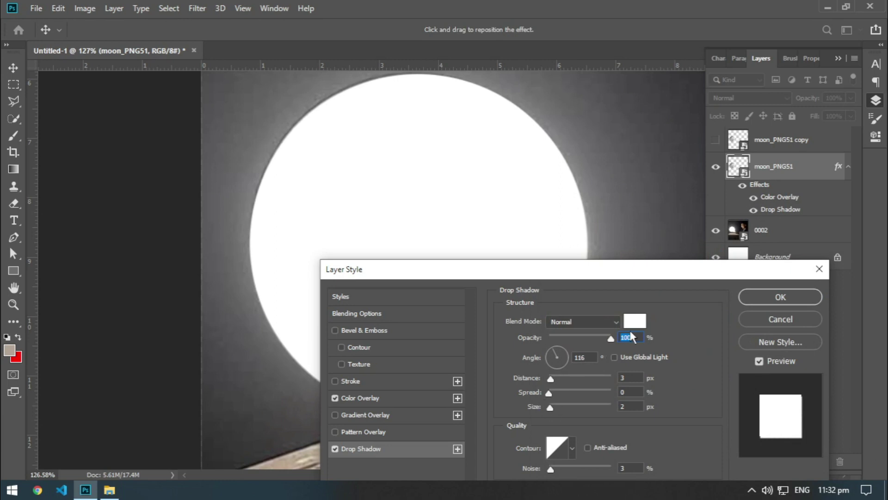
pyautogui.moveTo(608, 269); pyautogui.dragTo(610, 177)
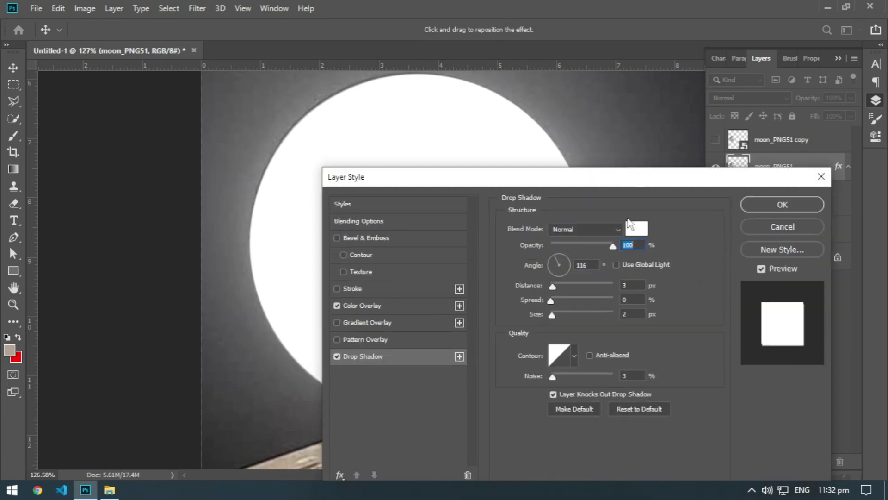
pyautogui.moveTo(551, 289); pyautogui.dragTo(532, 288)
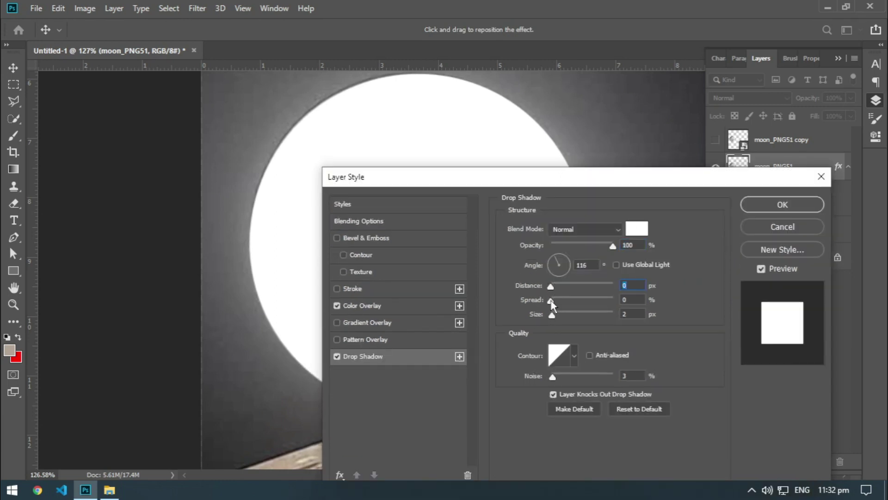
pyautogui.moveTo(552, 316); pyautogui.dragTo(576, 323)
pyautogui.click(782, 204)
# - Increase the Drop Shadow size for a larger white glow around the moon
pyautogui.scroll(-2, 454, 260)
pyautogui.scroll(-1, 545, 251)
pyautogui.scroll(-1, 495, 245)
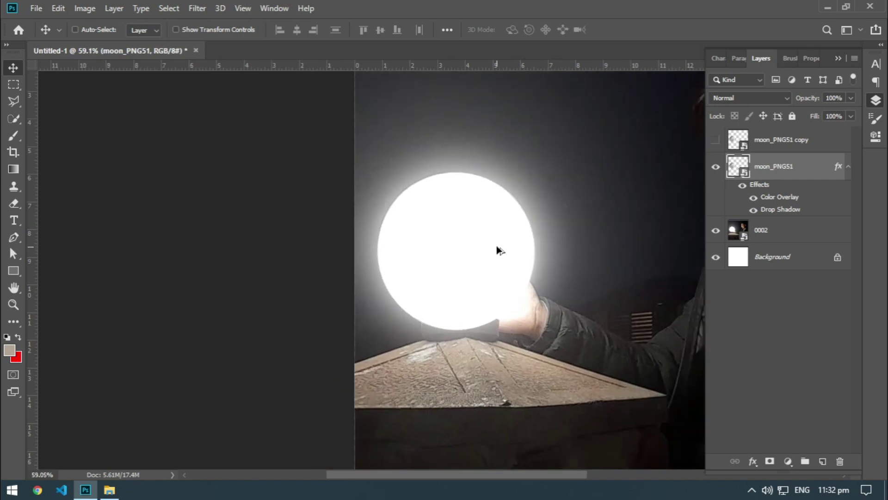
pyautogui.scroll(-2, 497, 246)
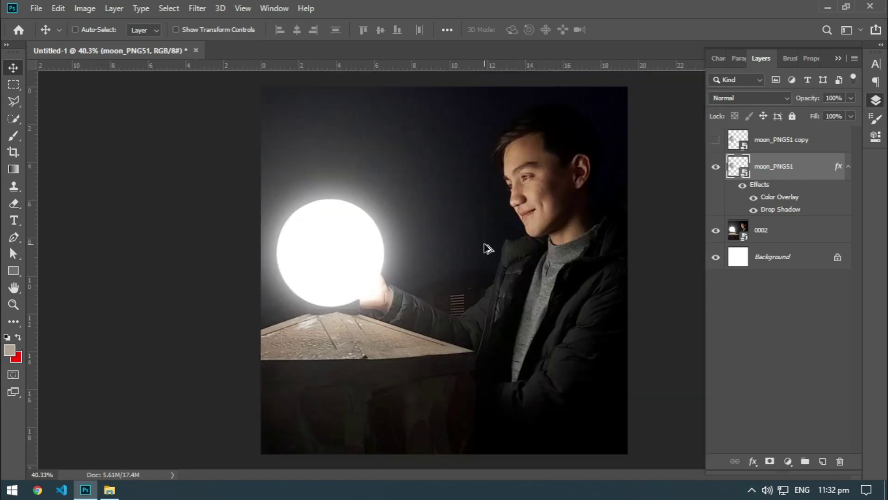
pyautogui.doubleClick(805, 183)
pyautogui.click(427, 337)
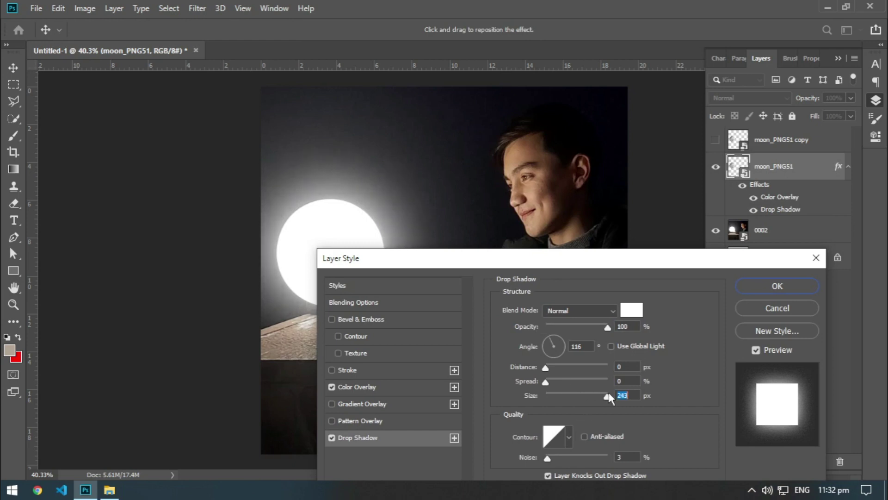
pyautogui.click(798, 292)
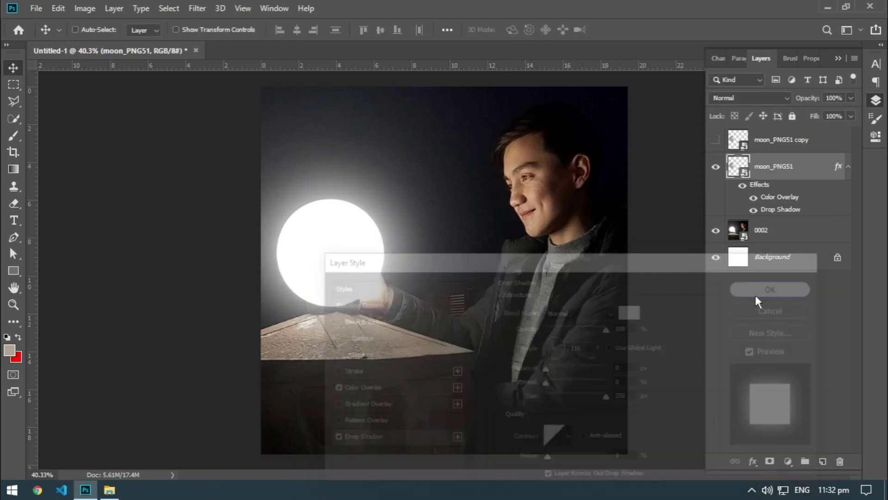
# - Collapse the moon's effects list and make the 0002 photo layer active and visible
pyautogui.click(848, 167)
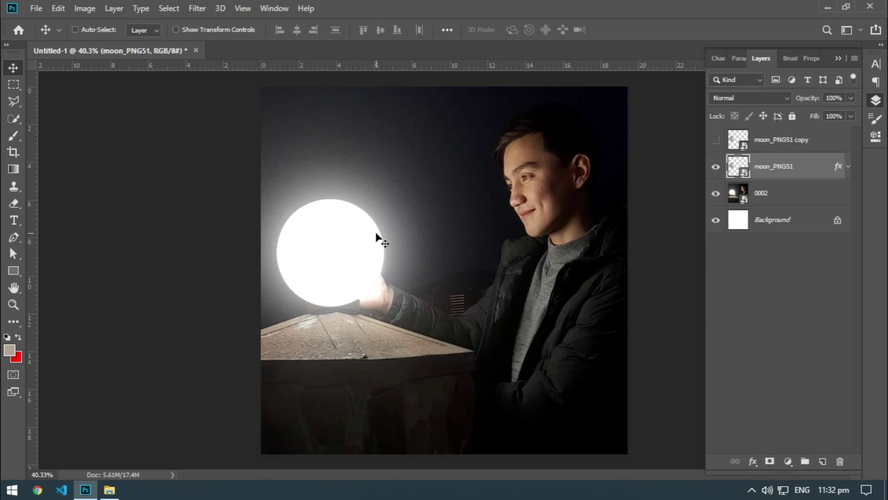
pyautogui.scroll(2, 214, 258)
pyautogui.scroll(3, 487, 263)
pyautogui.scroll(3, 141, 289)
pyautogui.scroll(-2, 140, 290)
pyautogui.scroll(-2, 176, 293)
pyautogui.scroll(1, 109, 274)
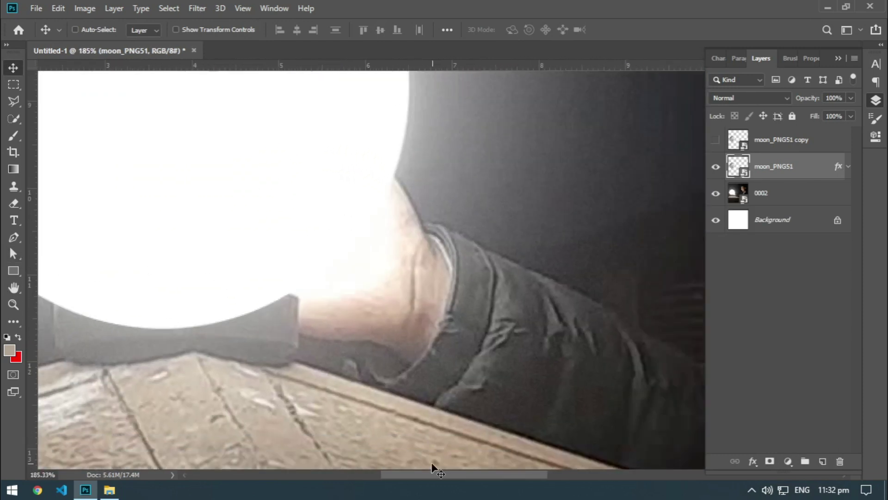
pyautogui.hscroll(-4, 239, 317)
pyautogui.hscroll(-3, 238, 318)
pyautogui.hscroll(-1, 324, 301)
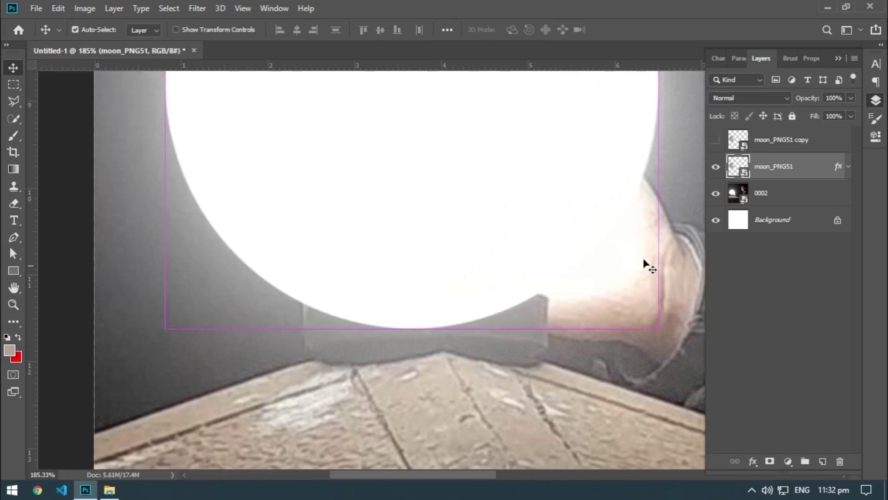
pyautogui.click(759, 194)
pyautogui.click(715, 198)
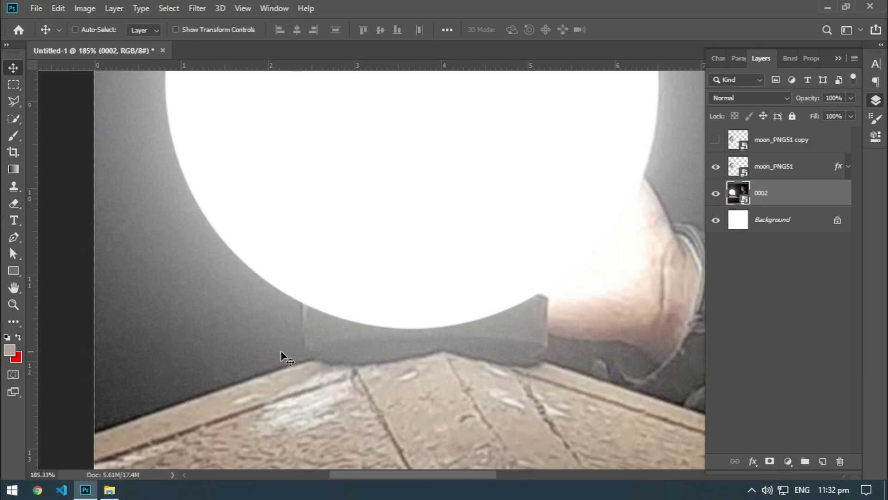
# - Hide the glowing moon layer and zoom in on the lamp post top
pyautogui.scroll(3, 281, 356)
pyautogui.scroll(1, 417, 323)
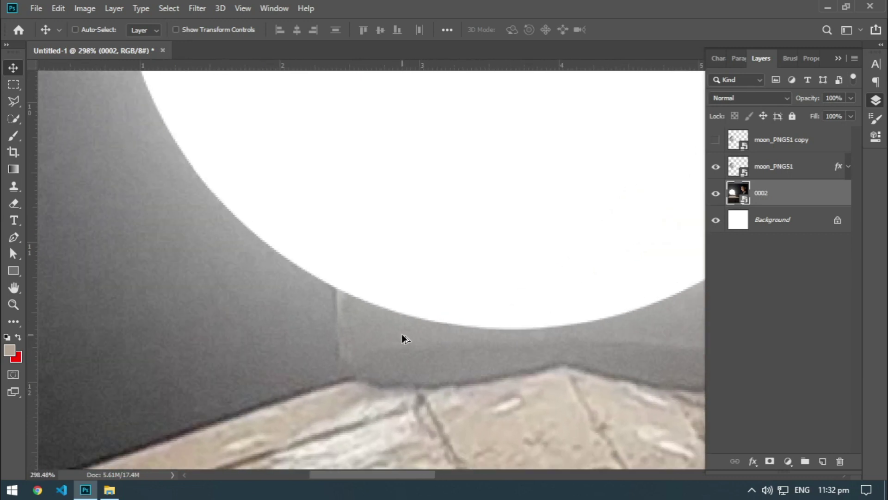
pyautogui.scroll(-1, 352, 344)
pyautogui.scroll(-4, 416, 358)
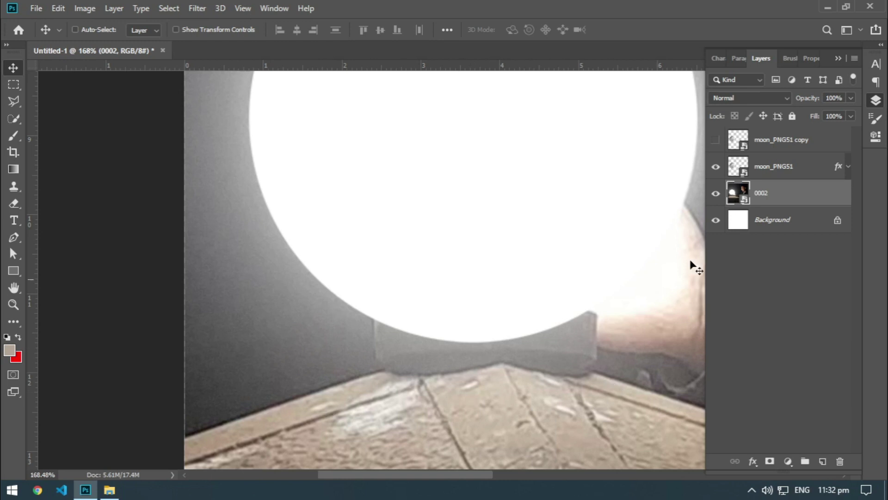
pyautogui.click(716, 167)
pyautogui.scroll(1, 564, 292)
pyautogui.click(716, 167)
pyautogui.moveTo(422, 353); pyautogui.dragTo(454, 311)
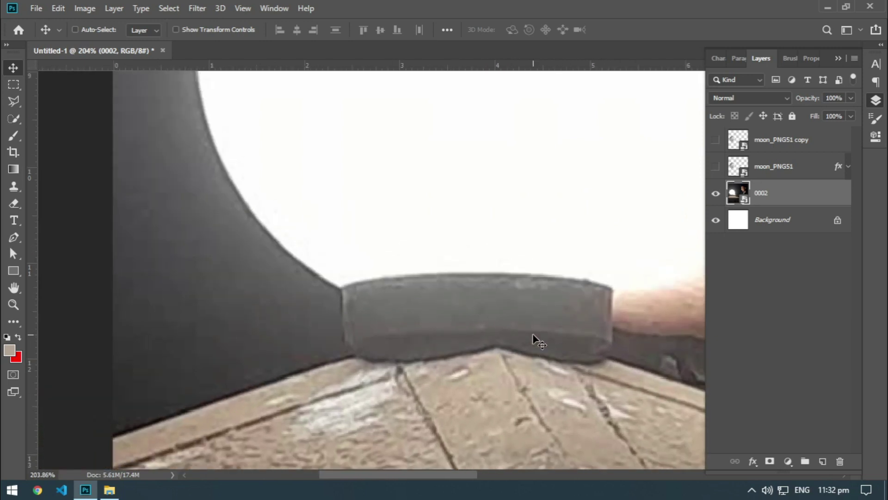
pyautogui.scroll(2, 539, 334)
pyautogui.hscroll(2, 470, 331)
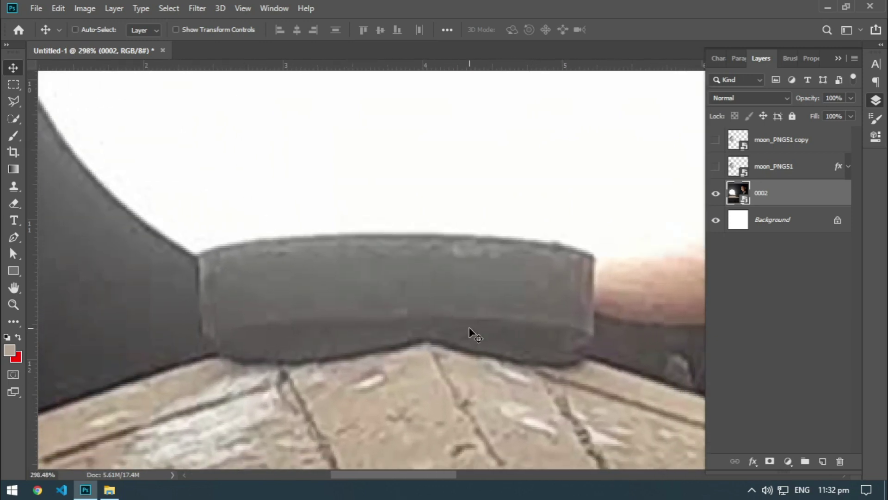
pyautogui.scroll(-2, 467, 314)
# - With the Clone Stamp tool chosen, rasterize layer 0002 and try a clone stroke
pyautogui.click(7, 186)
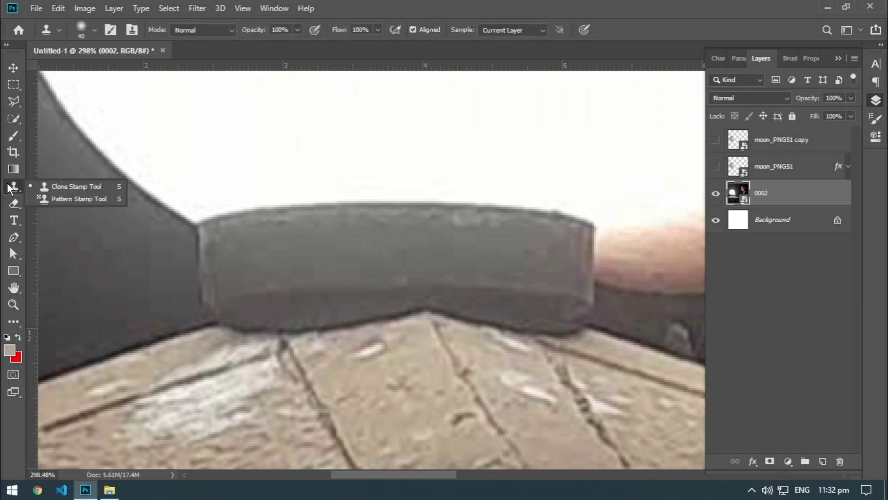
pyautogui.click(32, 186)
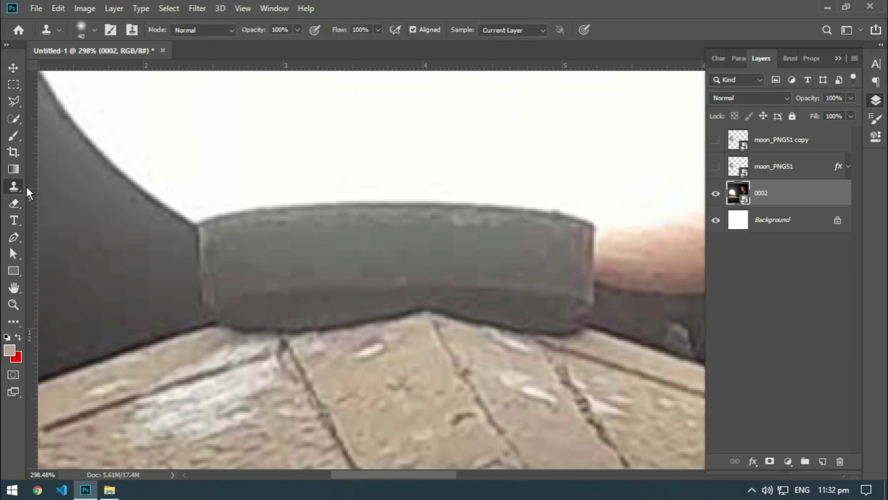
pyautogui.rightClick(753, 199)
pyautogui.click(769, 206)
pyautogui.rightClick(770, 206)
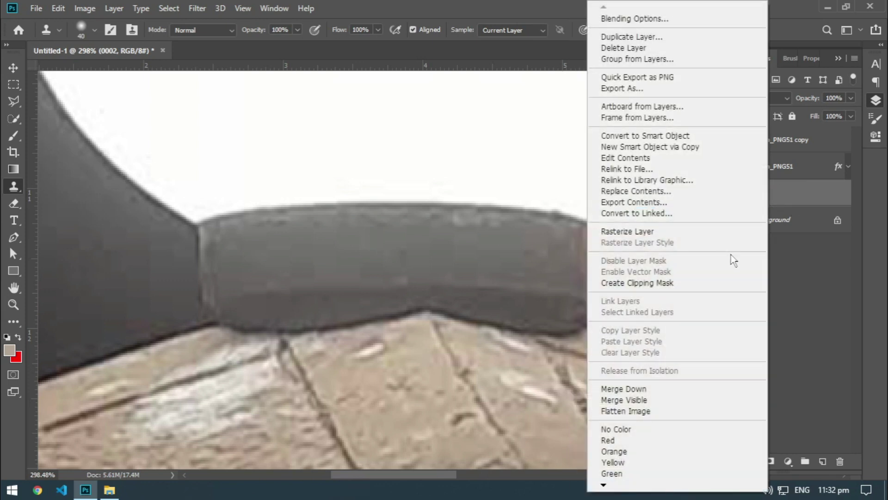
pyautogui.click(683, 234)
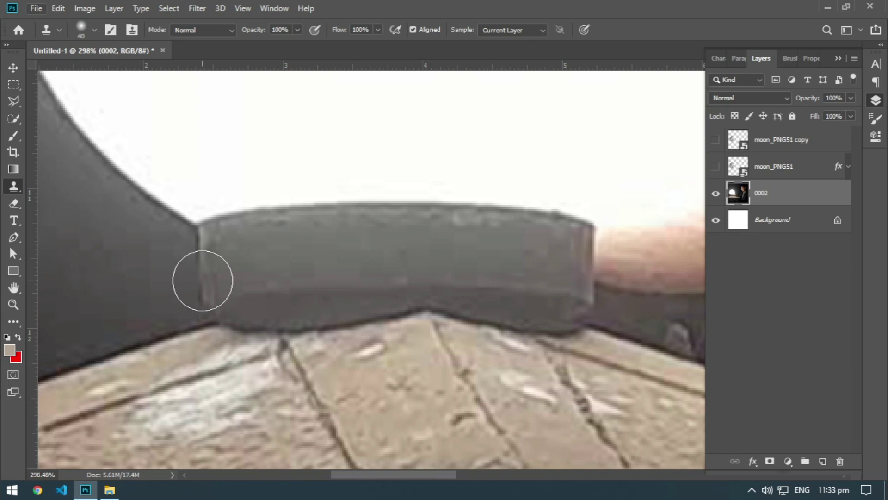
pyautogui.click(305, 255)
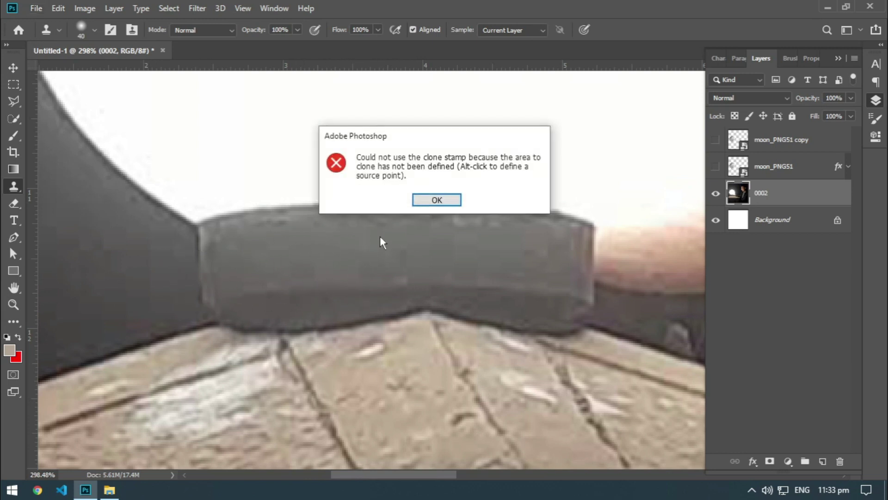
# - Dismiss the clone-source error, sample the dark shape, and clone dark tone over the band's left edge
pyautogui.click(437, 200)
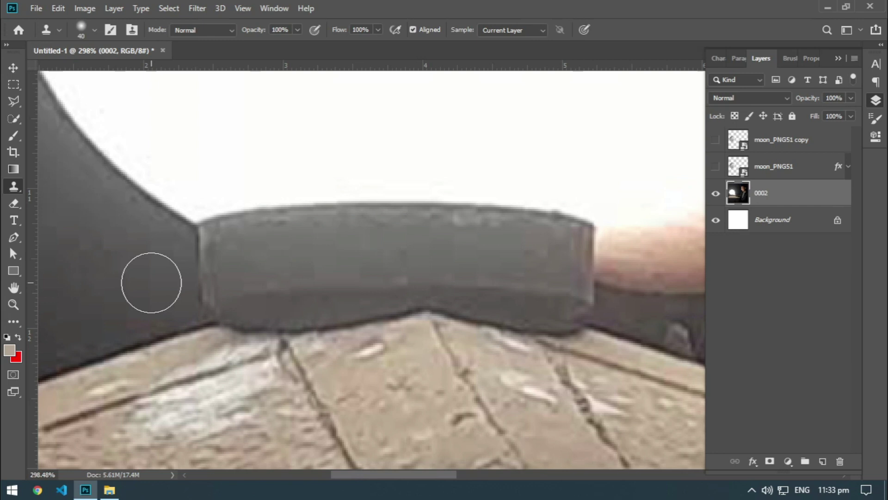
pyautogui.moveTo(206, 283); pyautogui.dragTo(278, 277)
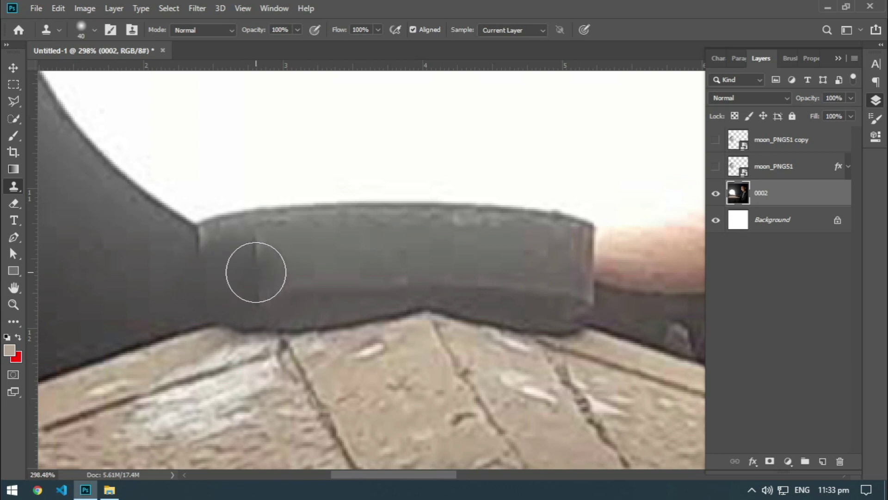
pyautogui.keyDown('alt'); pyautogui.click(126, 288); pyautogui.keyUp('alt')
pyautogui.moveTo(232, 287); pyautogui.dragTo(277, 288)
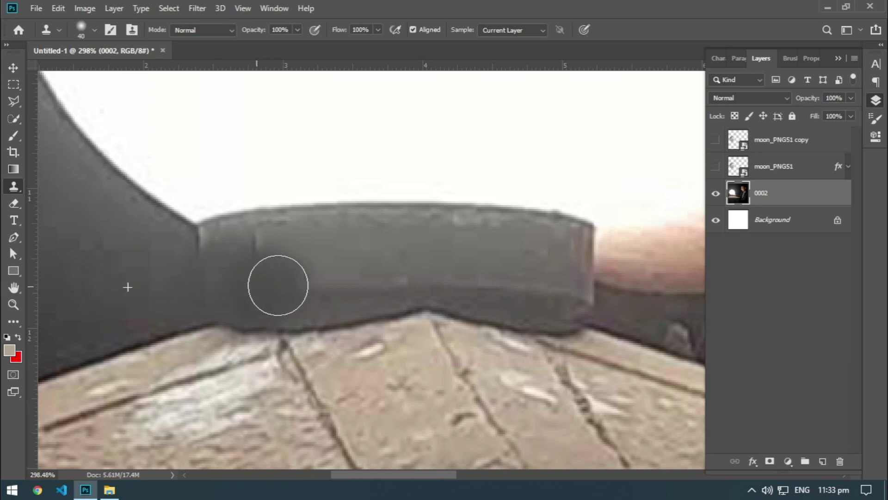
# - Resample beside the band and clone over its left edge again, undoing the bad stroke
pyautogui.keyDown('alt'); pyautogui.click(167, 286); pyautogui.keyUp('alt')
pyautogui.moveTo(193, 259); pyautogui.dragTo(132, 306)
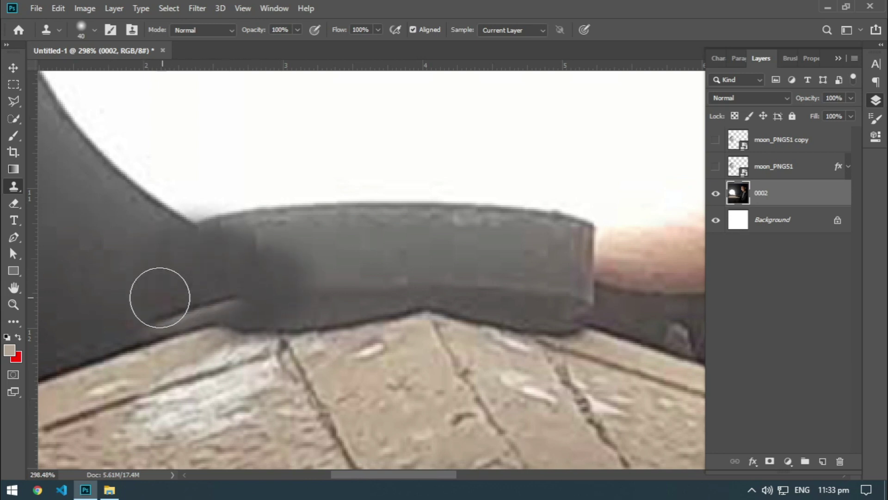
pyautogui.hotkey('ctrl', 'z')
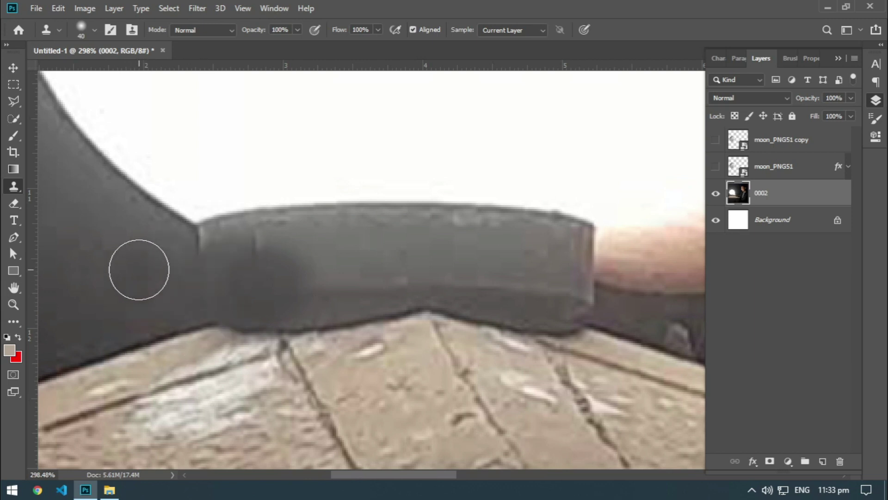
pyautogui.rightClick(141, 266)
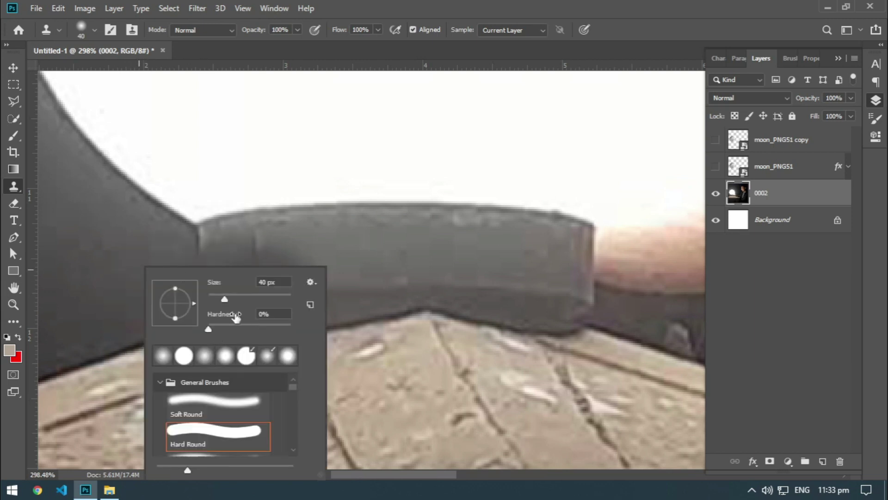
# - Clone over the band's left edge, then enlarge the Clone Stamp to 48 px and undo a stray floor blob
pyautogui.keyDown('alt'); pyautogui.click(117, 254); pyautogui.keyUp('alt')
pyautogui.moveTo(200, 264)
pyautogui.mouseDown()
pyautogui.moveTo(250, 286)
pyautogui.moveTo(208, 293)
pyautogui.mouseUp()
pyautogui.rightClick(208, 293)
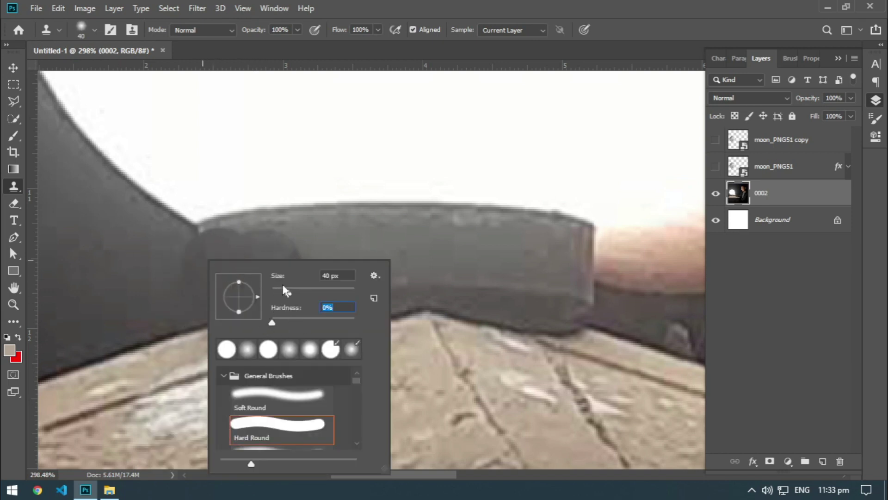
pyautogui.press('Return')
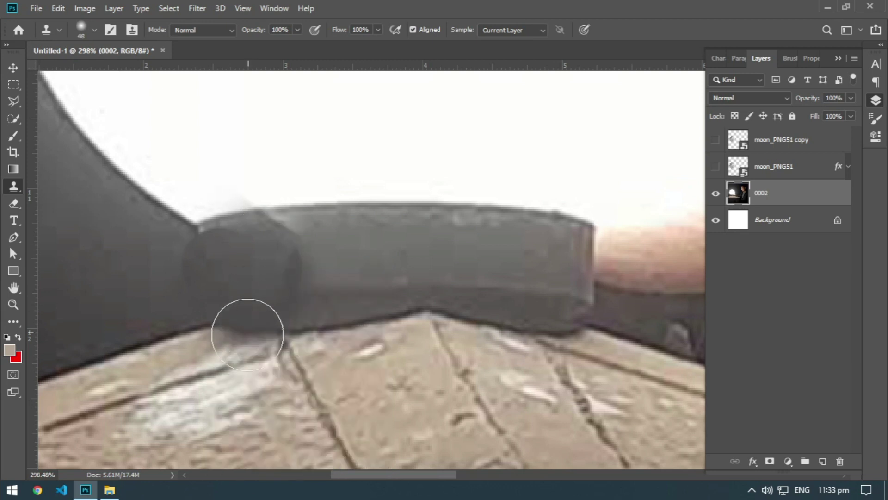
pyautogui.click(178, 360)
pyautogui.hotkey('ctrl', 'z')
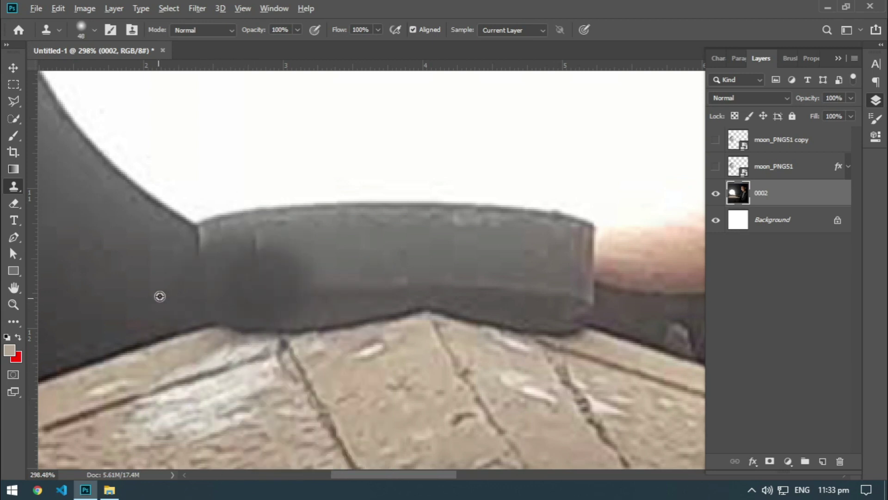
# - Clone dark tone over the band's left corner and seam, extending it toward the middle
pyautogui.keyDown('alt'); pyautogui.click(177, 252); pyautogui.keyUp('alt')
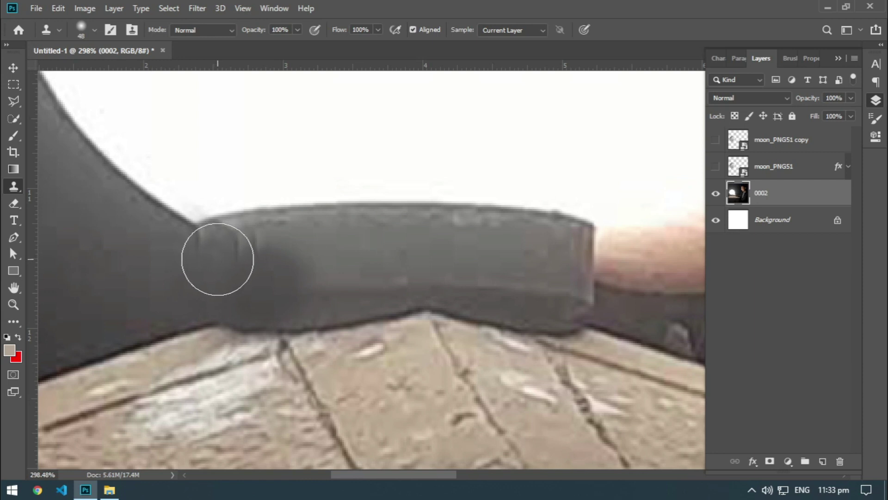
pyautogui.moveTo(212, 254)
pyautogui.mouseDown()
pyautogui.moveTo(201, 251)
pyautogui.moveTo(275, 271)
pyautogui.mouseUp()
pyautogui.keyDown('alt'); pyautogui.click(145, 263); pyautogui.keyUp('alt')
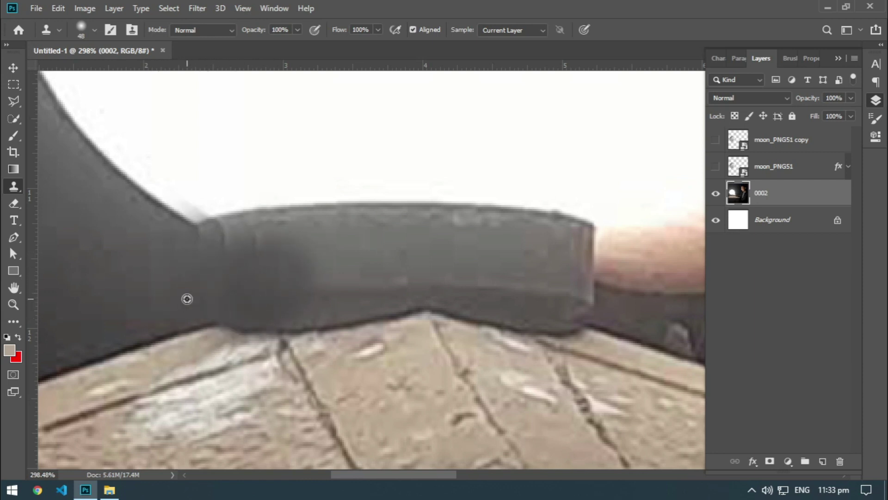
pyautogui.keyDown('alt'); pyautogui.click(151, 277); pyautogui.keyUp('alt')
pyautogui.moveTo(242, 259)
pyautogui.mouseDown()
pyautogui.moveTo(257, 259)
pyautogui.moveTo(209, 259)
pyautogui.moveTo(318, 258)
pyautogui.mouseUp()
pyautogui.moveTo(233, 276); pyautogui.dragTo(343, 258)
pyautogui.moveTo(192, 301)
pyautogui.mouseDown()
pyautogui.moveTo(268, 273)
pyautogui.moveTo(416, 273)
pyautogui.mouseUp()
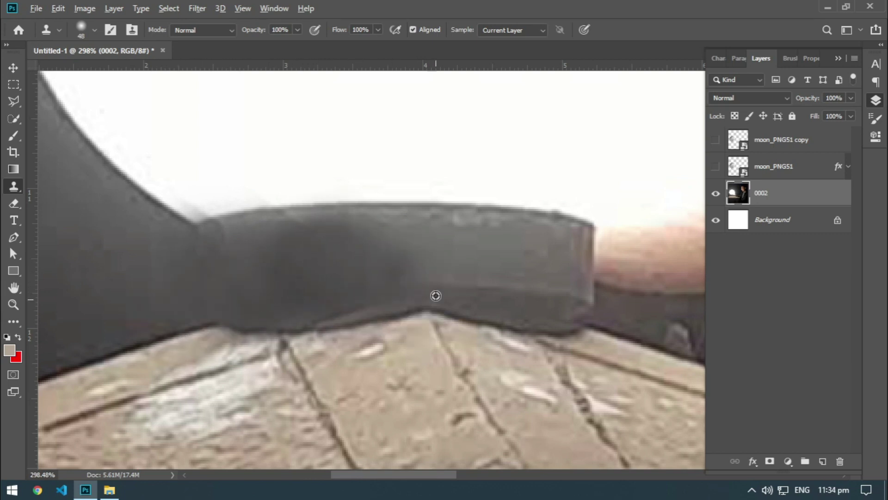
# - Shrink the brush to 20 px and clone dark tone over the band's right end
pyautogui.scroll(2, 620, 301)
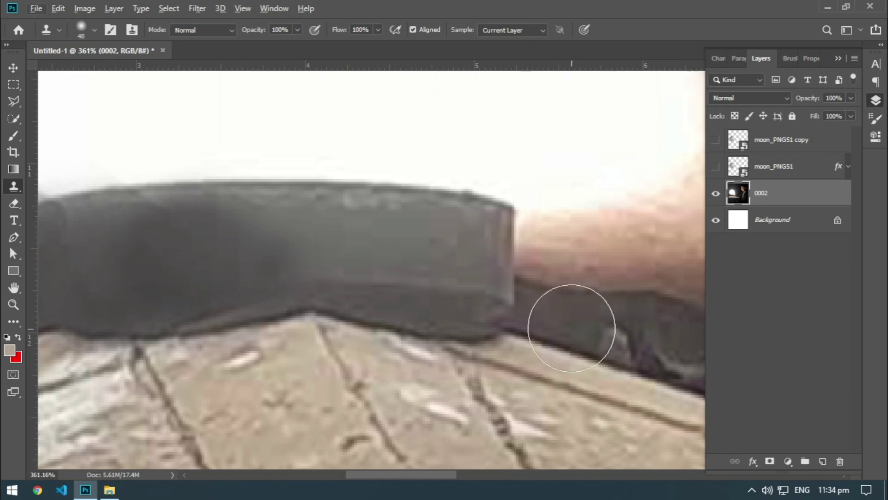
pyautogui.press('[')
pyautogui.press('[')
pyautogui.press('[')
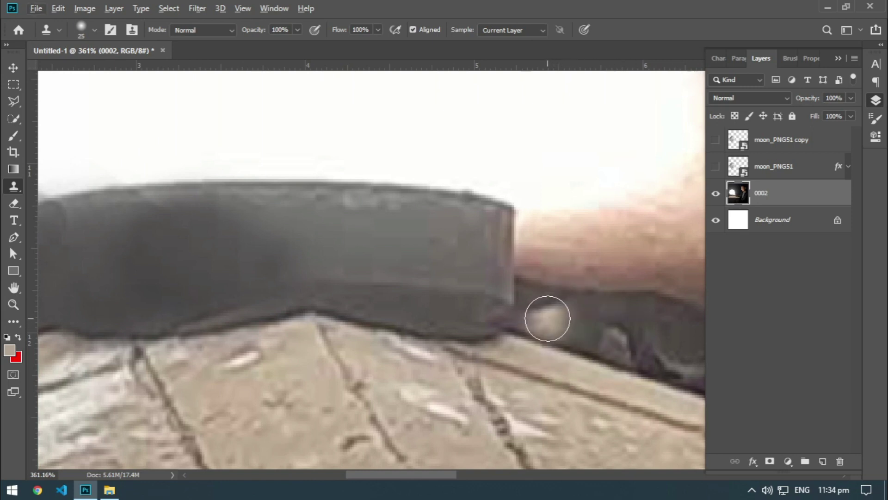
pyautogui.press('[')
pyautogui.keyDown('alt'); pyautogui.click(543, 312); pyautogui.keyUp('alt')
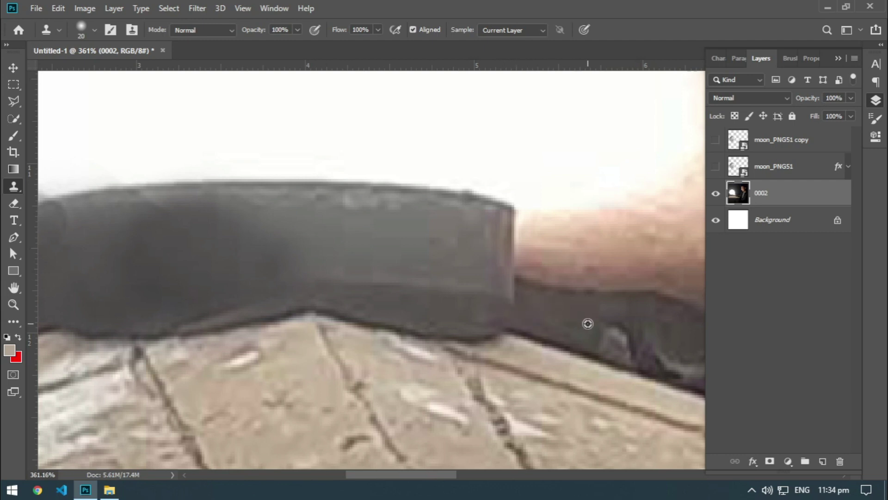
pyautogui.moveTo(514, 300); pyautogui.dragTo(508, 311)
pyautogui.keyDown('alt'); pyautogui.click(559, 325); pyautogui.keyUp('alt')
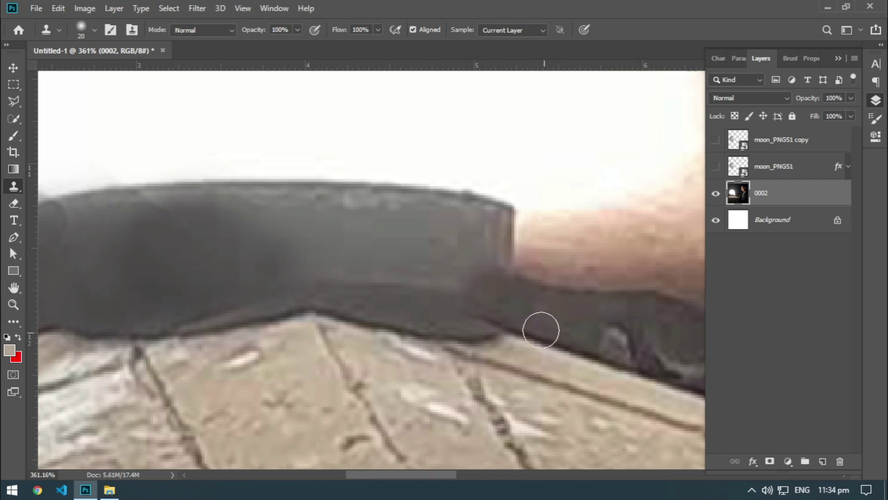
pyautogui.keyDown('alt'); pyautogui.click(531, 302); pyautogui.keyUp('alt')
pyautogui.moveTo(500, 284); pyautogui.dragTo(438, 262)
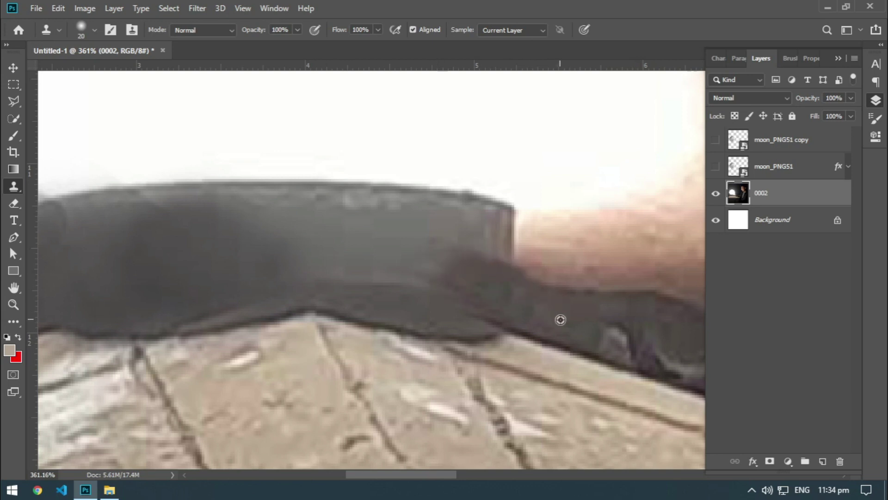
pyautogui.moveTo(507, 311); pyautogui.dragTo(420, 275)
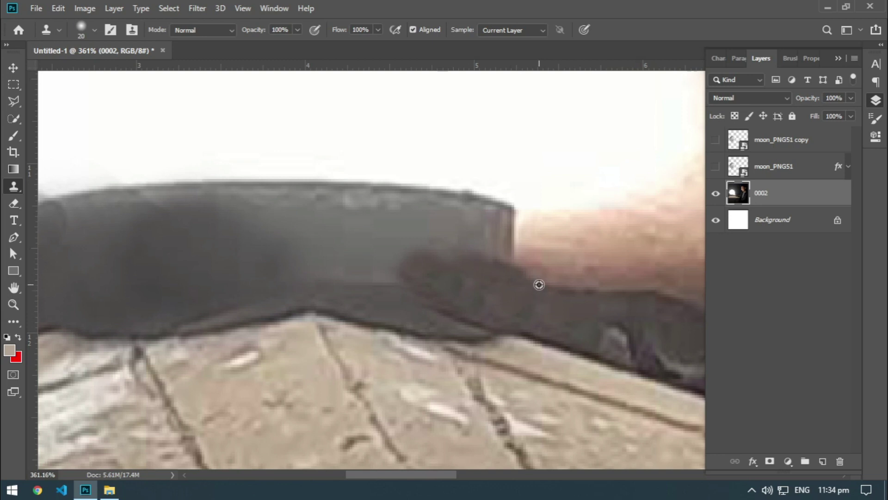
pyautogui.moveTo(531, 280); pyautogui.dragTo(485, 255)
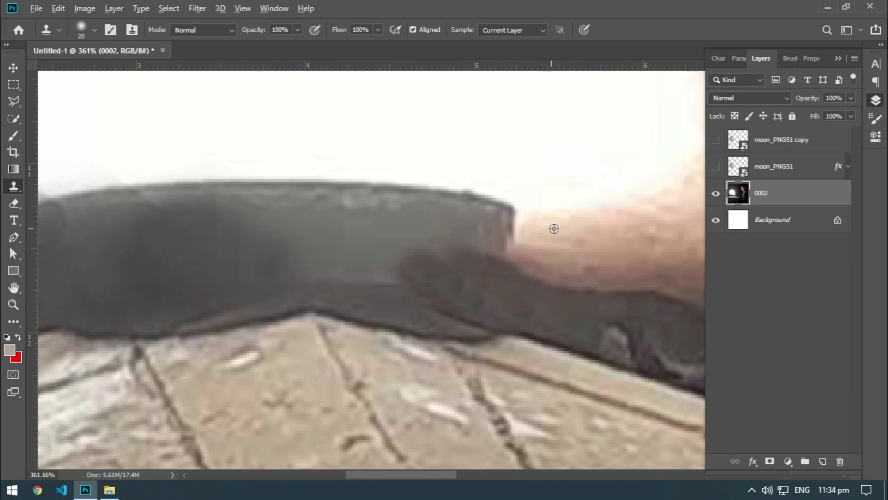
pyautogui.moveTo(523, 239); pyautogui.dragTo(498, 220)
pyautogui.moveTo(530, 253)
pyautogui.mouseDown()
pyautogui.moveTo(486, 228)
pyautogui.moveTo(539, 284)
pyautogui.mouseUp()
# - Sample the floorboards and soften the dark edge above them with a 40 px clone brush
pyautogui.scroll(-1, 344, 277)
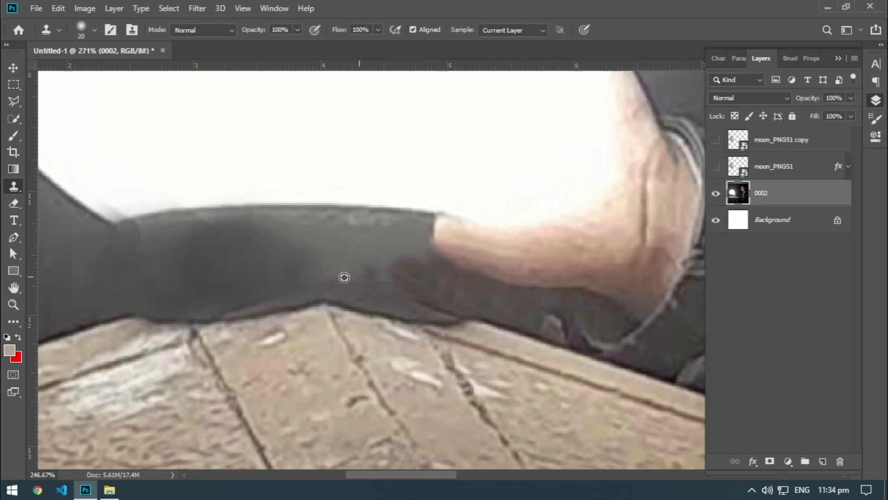
pyautogui.scroll(-1, 344, 277)
pyautogui.scroll(-1, 154, 266)
pyautogui.scroll(1, 333, 251)
pyautogui.scroll(2, 436, 268)
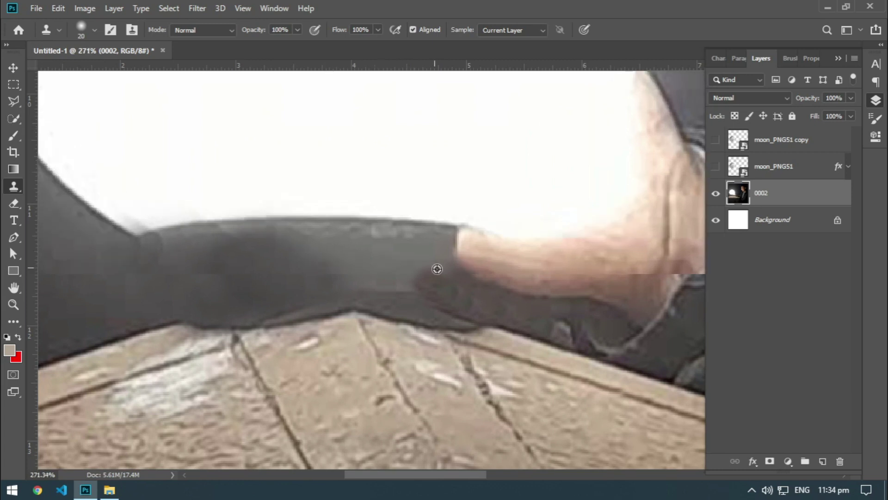
pyautogui.scroll(1, 476, 281)
pyautogui.scroll(-1, 538, 303)
pyautogui.scroll(1, 271, 304)
pyautogui.scroll(1, 271, 303)
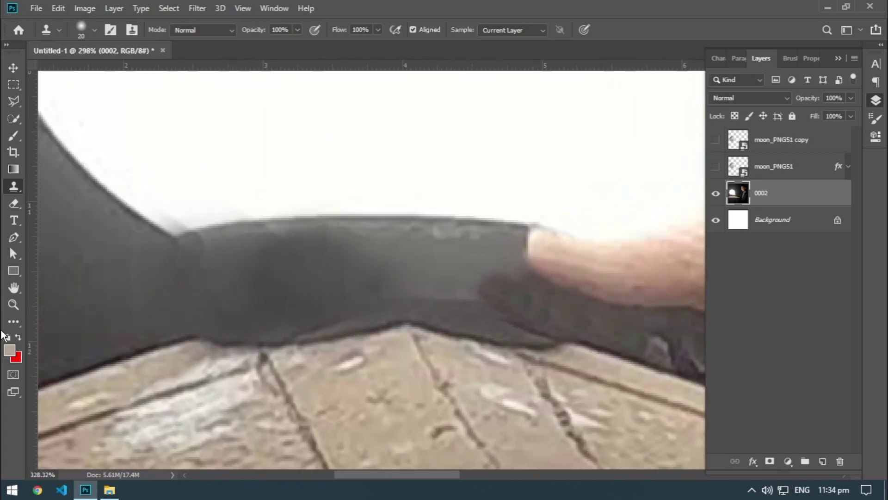
pyautogui.scroll(-2, 285, 325)
pyautogui.scroll(1, 195, 345)
pyautogui.scroll(1, 194, 345)
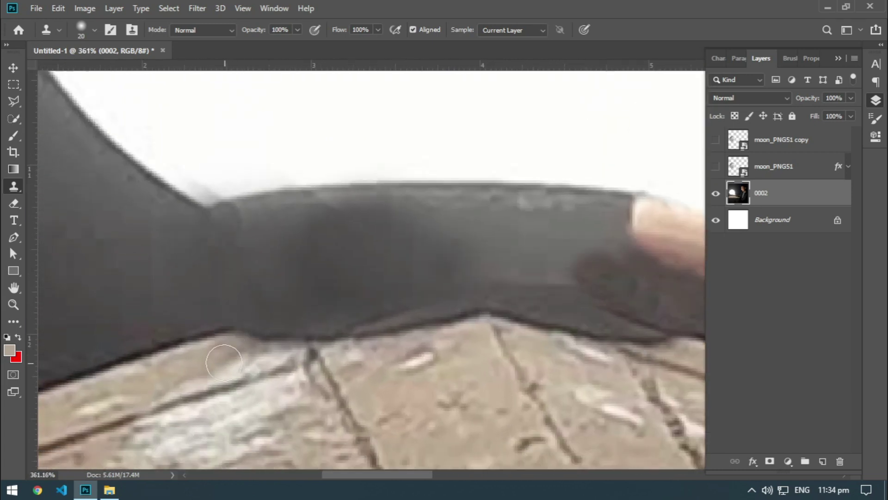
pyautogui.scroll(1, 215, 317)
pyautogui.click(199, 267)
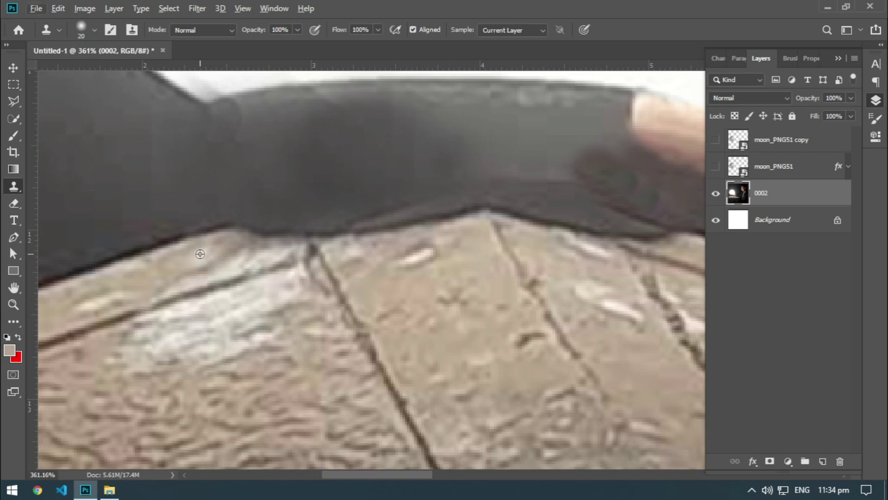
pyautogui.rightClick(199, 252)
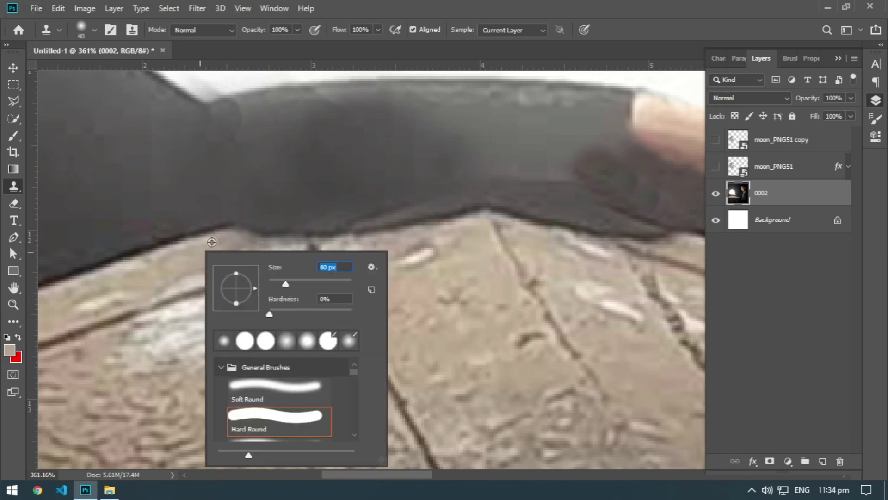
pyautogui.press('Return')
pyautogui.moveTo(249, 227); pyautogui.dragTo(419, 178)
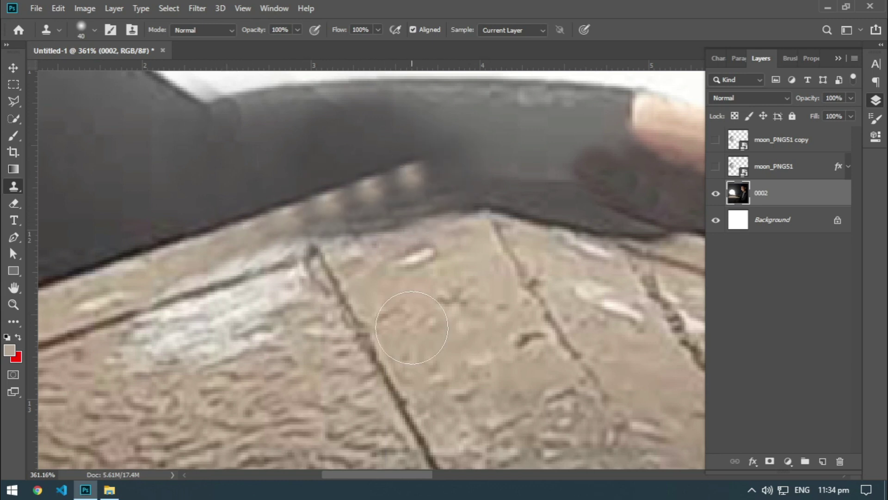
# - With a 21 px brush, clone smooth board texture over the bumps along the top edge
pyautogui.scroll(-2, 199, 263)
pyautogui.scroll(2, 199, 263)
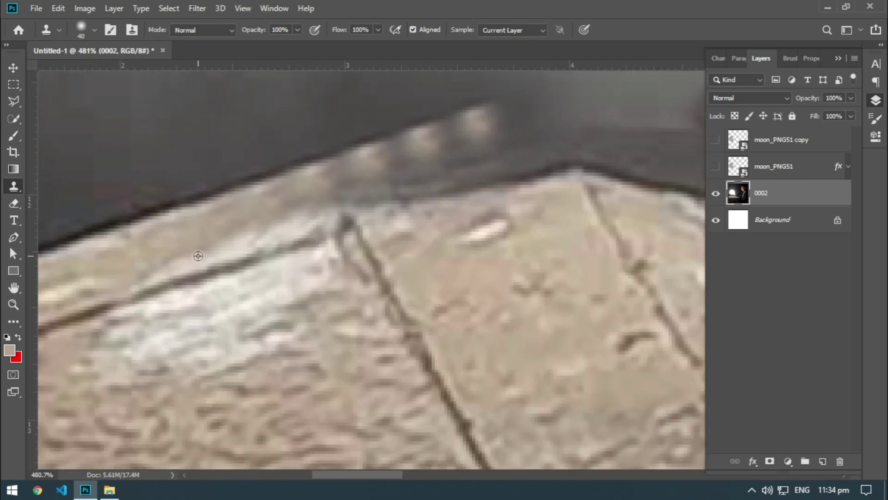
pyautogui.rightClick(229, 246)
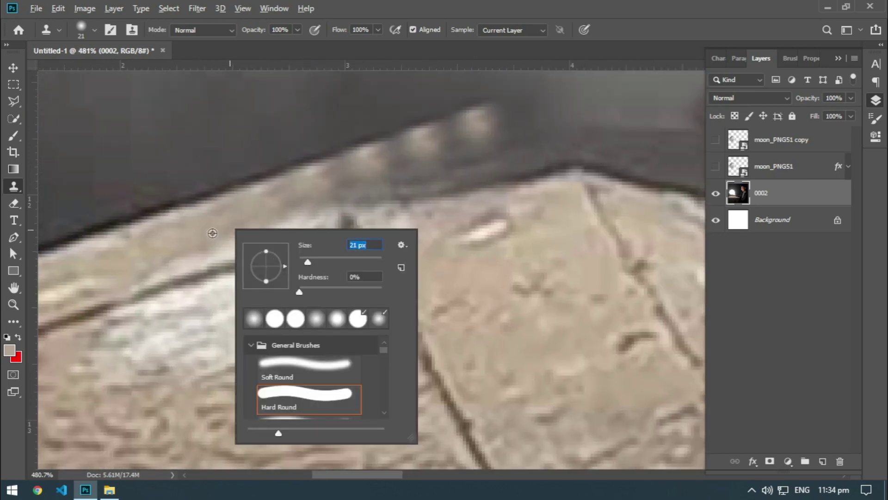
pyautogui.press('Return')
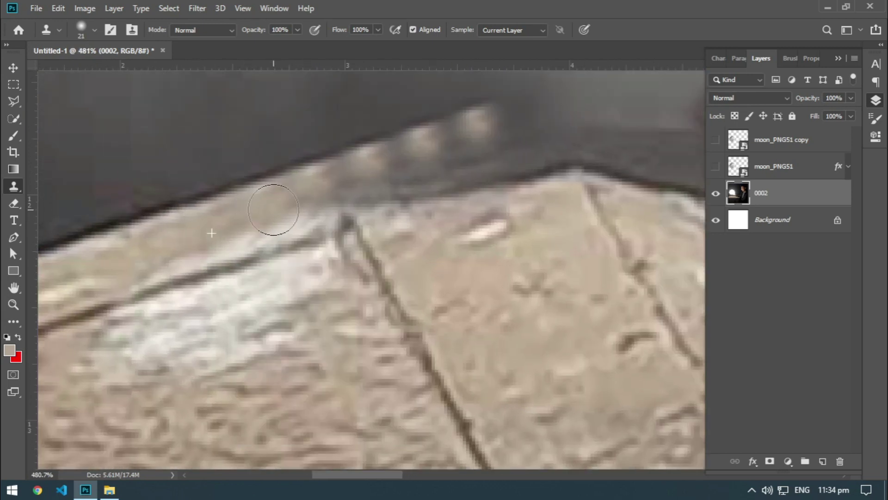
pyautogui.moveTo(273, 209); pyautogui.dragTo(447, 150)
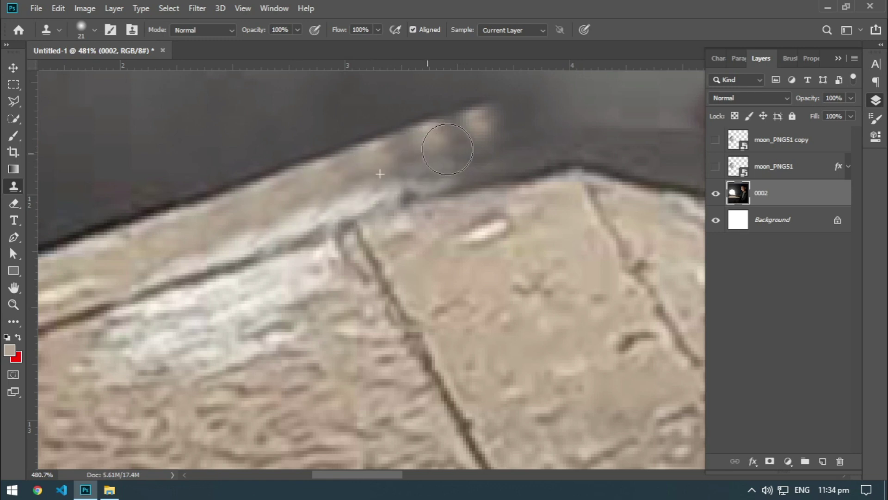
pyautogui.moveTo(355, 180); pyautogui.dragTo(486, 135)
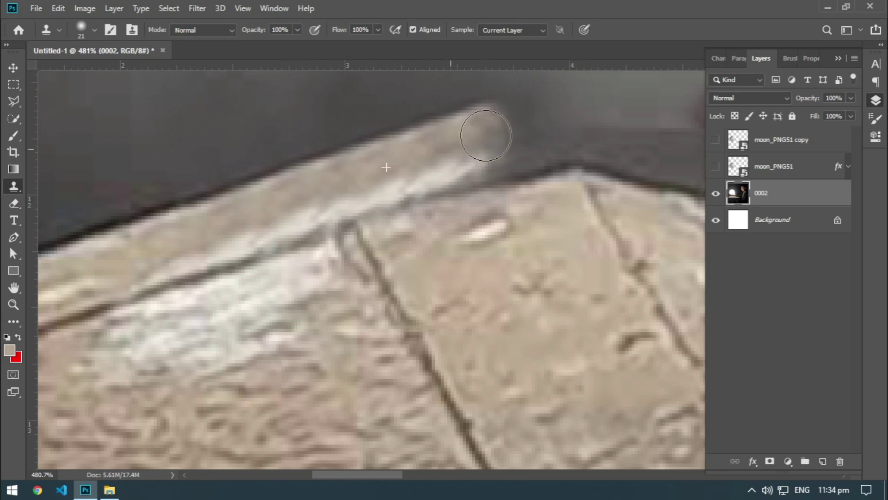
pyautogui.scroll(-3, 440, 213)
pyautogui.scroll(-3, 447, 211)
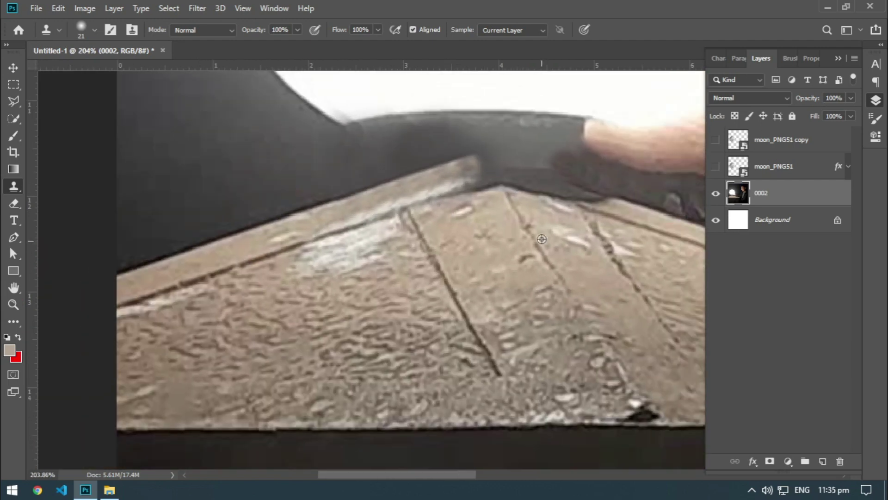
# - Sample clean board texture and clone it along the board's top edge, redoing one bad stroke
pyautogui.scroll(1, 542, 238)
pyautogui.scroll(1, 307, 184)
pyautogui.scroll(1, 308, 208)
pyautogui.scroll(1, 312, 231)
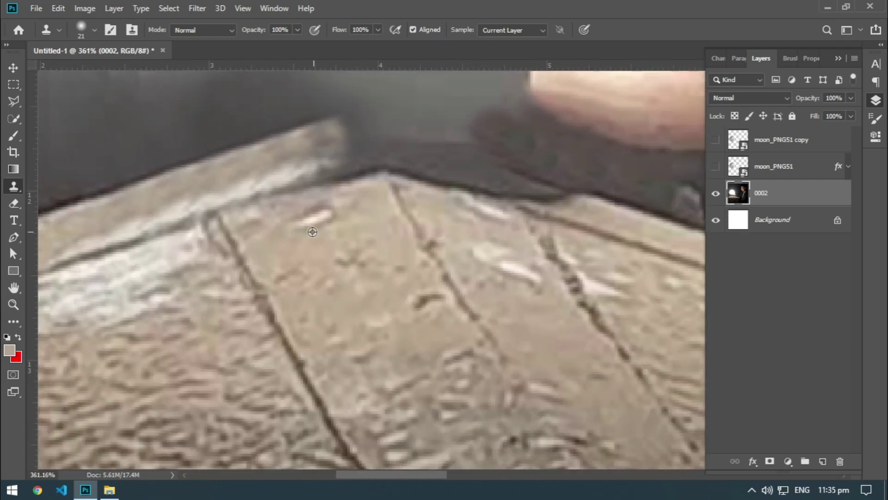
pyautogui.keyDown('alt'); pyautogui.click(297, 193); pyautogui.keyUp('alt')
pyautogui.keyDown('alt'); pyautogui.click(292, 268); pyautogui.keyUp('alt')
pyautogui.moveTo(249, 200)
pyautogui.mouseDown()
pyautogui.moveTo(241, 205)
pyautogui.moveTo(354, 176)
pyautogui.mouseUp()
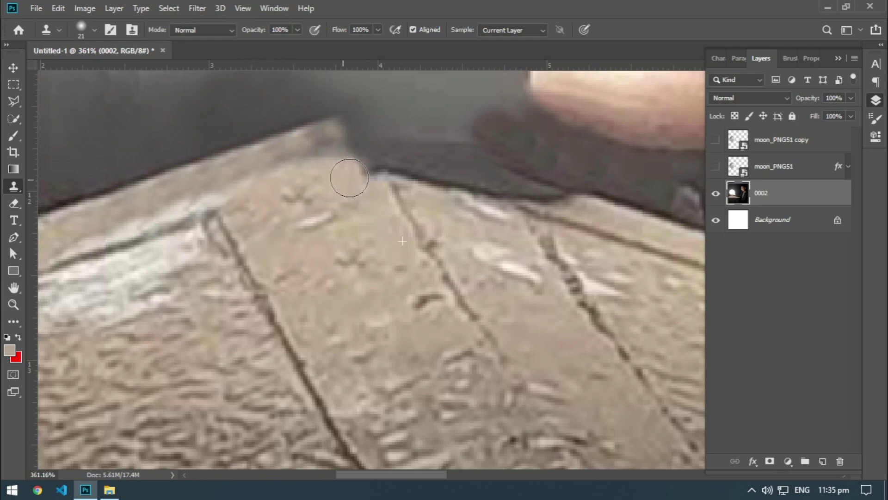
pyautogui.hotkey('ctrl', 'z')
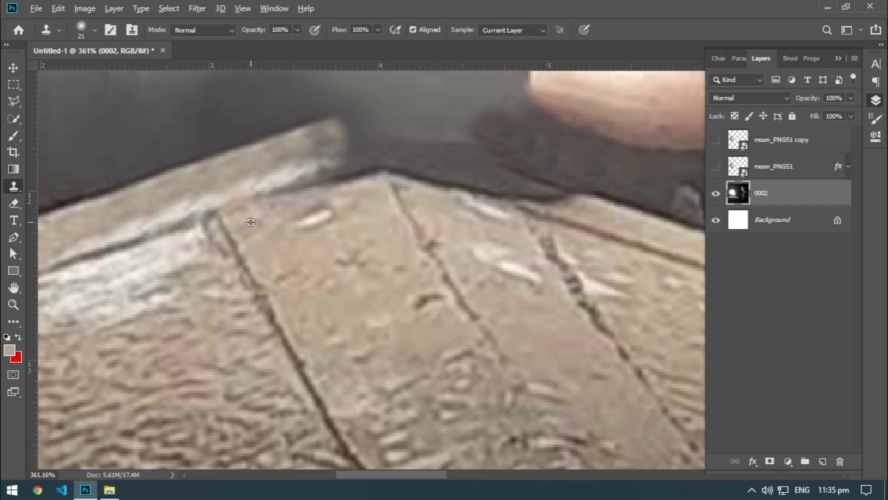
pyautogui.moveTo(237, 206)
pyautogui.mouseDown()
pyautogui.moveTo(363, 173)
pyautogui.moveTo(276, 186)
pyautogui.moveTo(341, 151)
pyautogui.moveTo(347, 167)
pyautogui.mouseUp()
pyautogui.keyDown('alt'); pyautogui.click(228, 181); pyautogui.keyUp('alt')
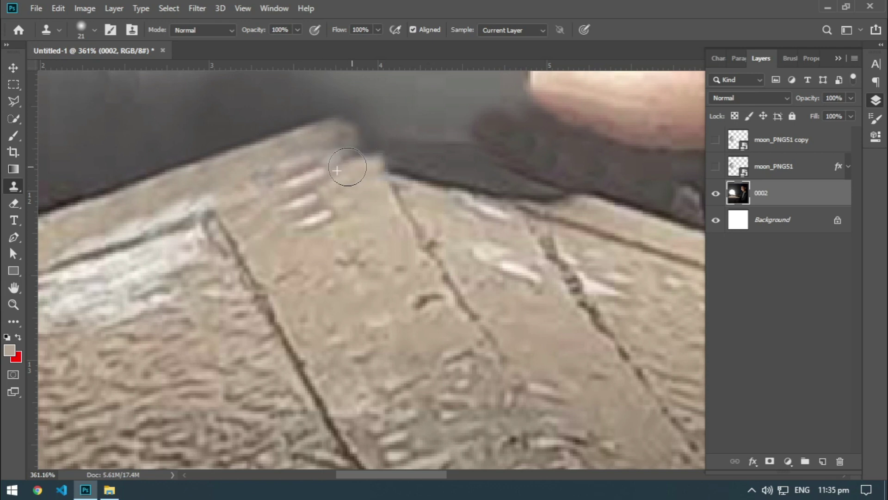
# - Clone a lighter band of board texture along the dark edge from the right end leftward
pyautogui.scroll(2, 350, 294)
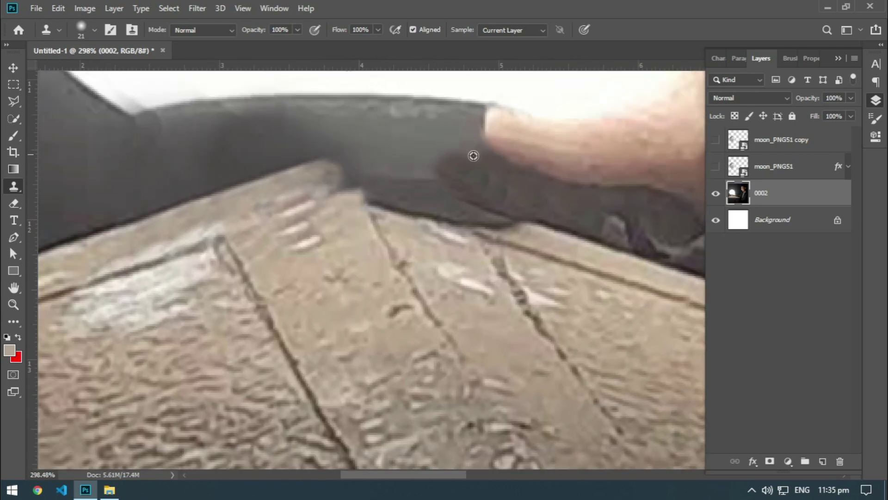
pyautogui.hscroll(2, 472, 153)
pyautogui.keyDown('alt'); pyautogui.click(552, 247); pyautogui.keyUp('alt')
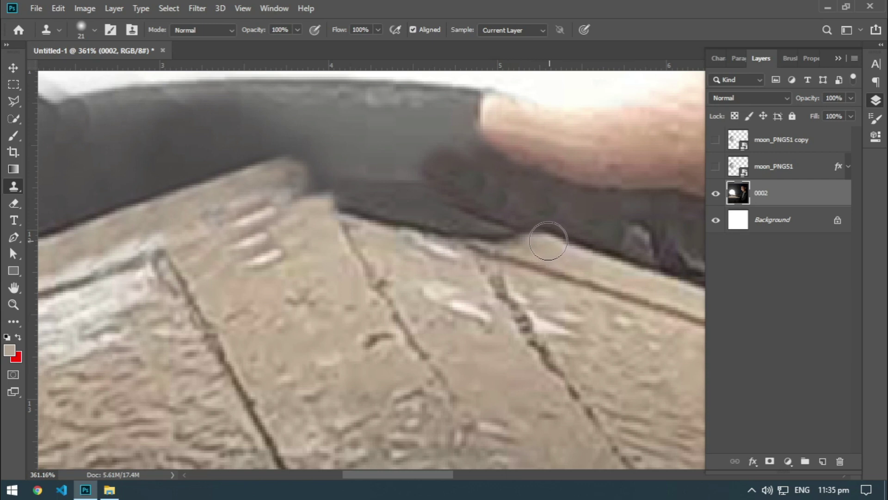
pyautogui.moveTo(528, 237); pyautogui.dragTo(501, 224)
pyautogui.hotkey('ctrl', 'z')
pyautogui.keyDown('alt'); pyautogui.click(550, 239); pyautogui.keyUp('alt')
pyautogui.moveTo(486, 219); pyautogui.dragTo(269, 173)
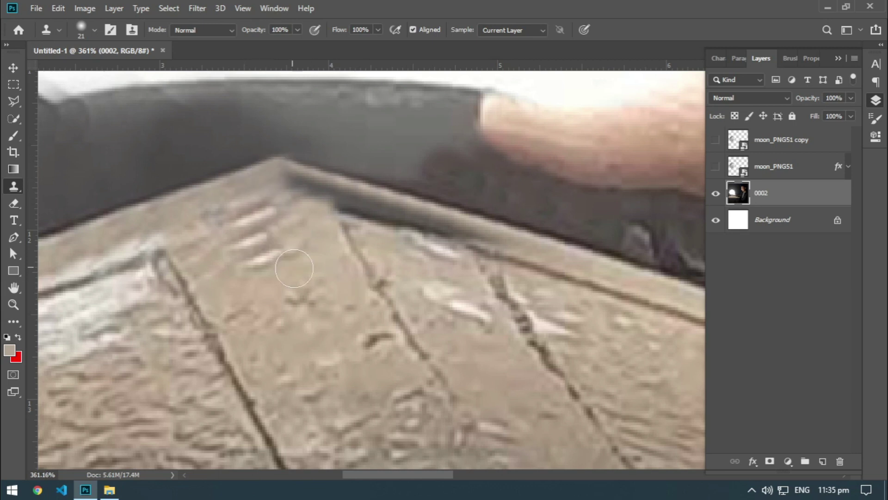
pyautogui.moveTo(321, 191); pyautogui.dragTo(356, 232)
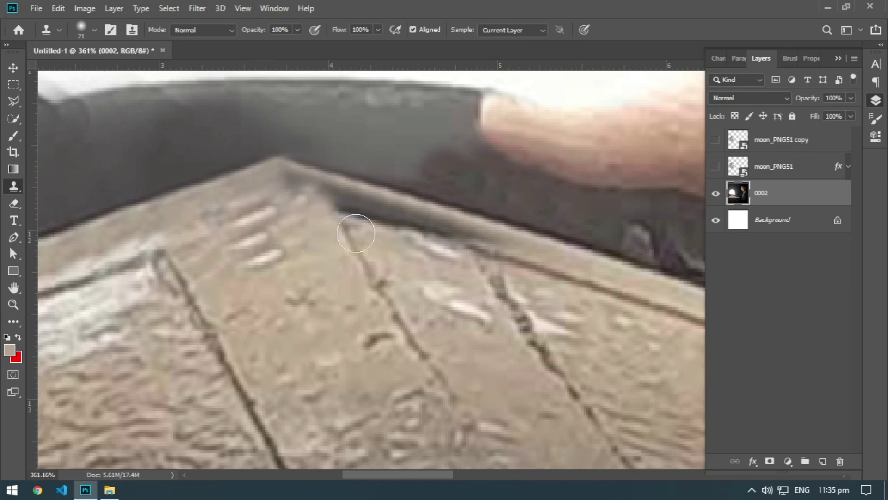
# - Smooth the dark edge up to the ridge peak, undo three strokes, and cover the peak's dark smudge
pyautogui.keyDown('alt'); pyautogui.click(524, 248); pyautogui.keyUp('alt')
pyautogui.moveTo(476, 234); pyautogui.dragTo(289, 179)
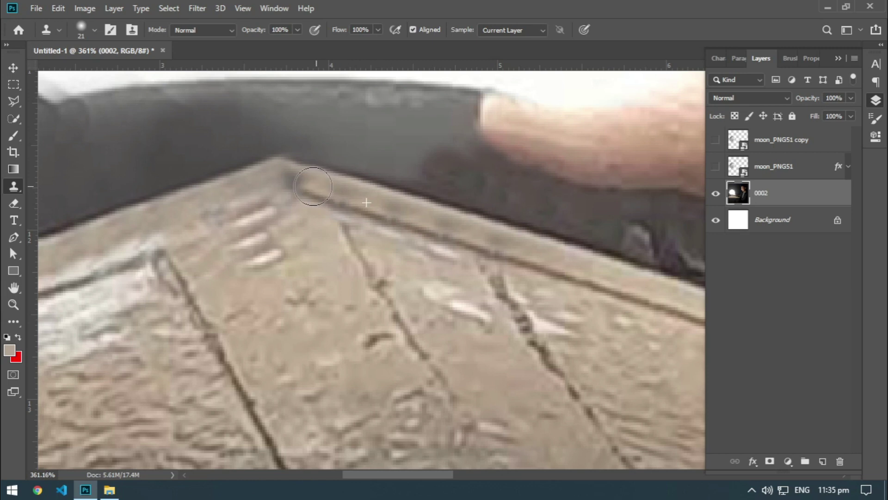
pyautogui.moveTo(289, 178)
pyautogui.mouseDown()
pyautogui.moveTo(307, 173)
pyautogui.moveTo(324, 203)
pyautogui.mouseUp()
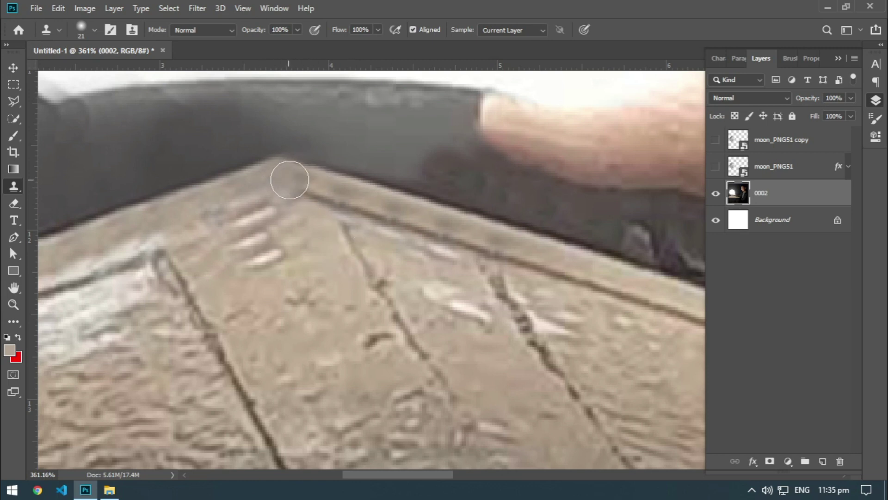
pyautogui.hotkey('ctrl', 'z')
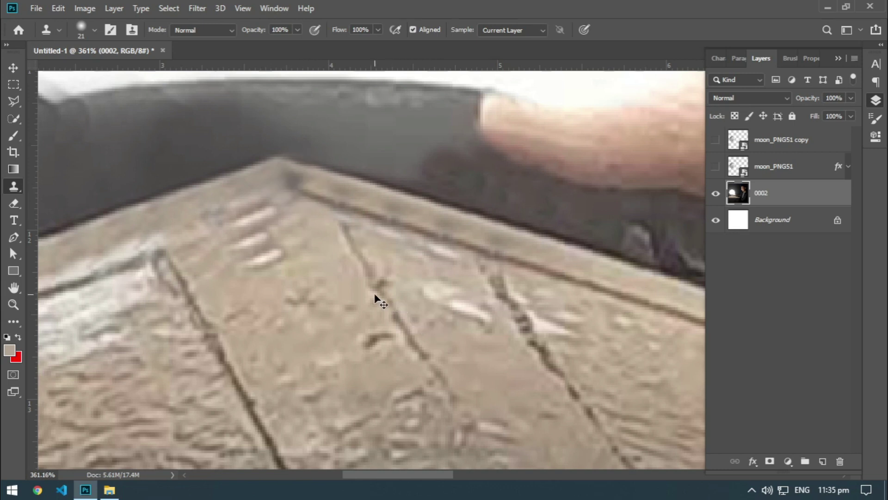
pyautogui.hotkey('ctrl', 'z')
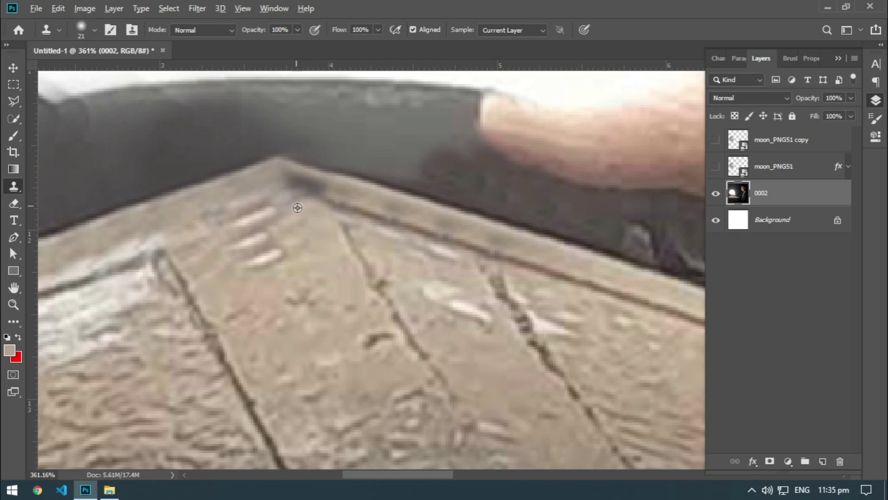
pyautogui.hotkey('ctrl', 'z')
pyautogui.hotkey('ctrl', 'z')
pyautogui.keyDown('alt'); pyautogui.click(312, 215); pyautogui.keyUp('alt')
pyautogui.moveTo(303, 185)
pyautogui.mouseDown()
pyautogui.moveTo(298, 193)
pyautogui.moveTo(324, 182)
pyautogui.moveTo(315, 214)
pyautogui.mouseUp()
pyautogui.scroll(-3, 315, 215)
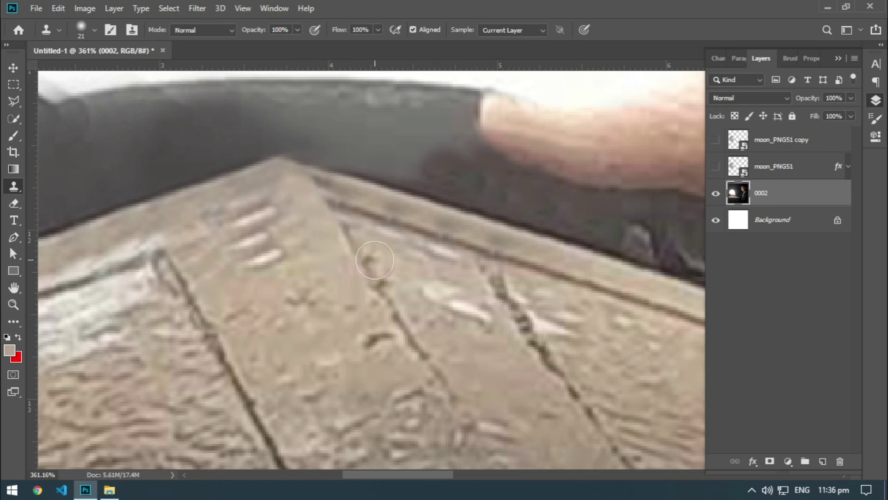
pyautogui.scroll(-3, 315, 214)
# - Bring the left part of the ridge into view and clone over the plank's wood texture
pyautogui.scroll(2, 200, 192)
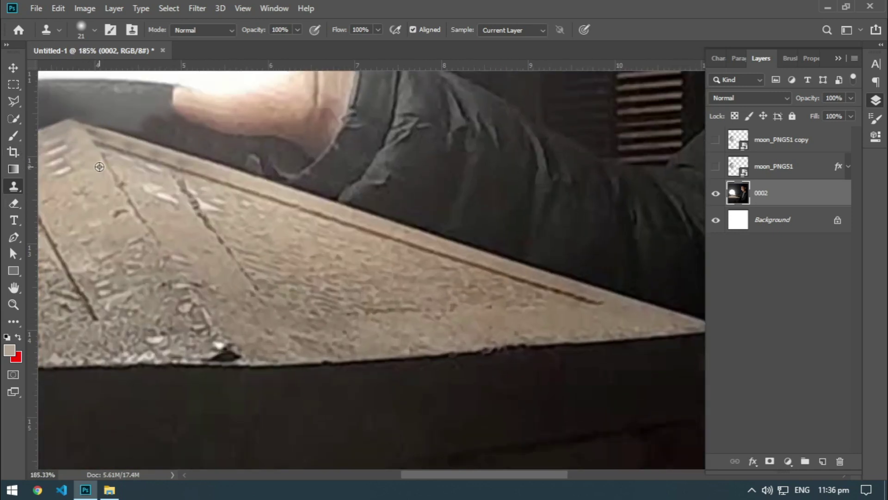
pyautogui.scroll(2, 200, 193)
pyautogui.scroll(1, 200, 192)
pyautogui.moveTo(200, 192)
pyautogui.mouseDown()
pyautogui.moveTo(214, 213)
pyautogui.moveTo(395, 226)
pyautogui.moveTo(331, 202)
pyautogui.mouseUp()
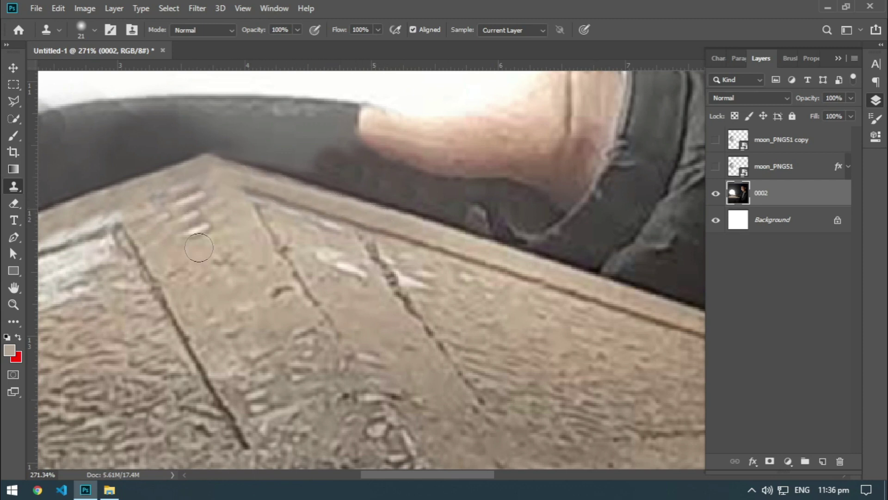
pyautogui.moveTo(198, 247); pyautogui.dragTo(222, 263)
# - Zoom in and clone away the white streaks just below the plank's peak
pyautogui.scroll(-3, 52, 254)
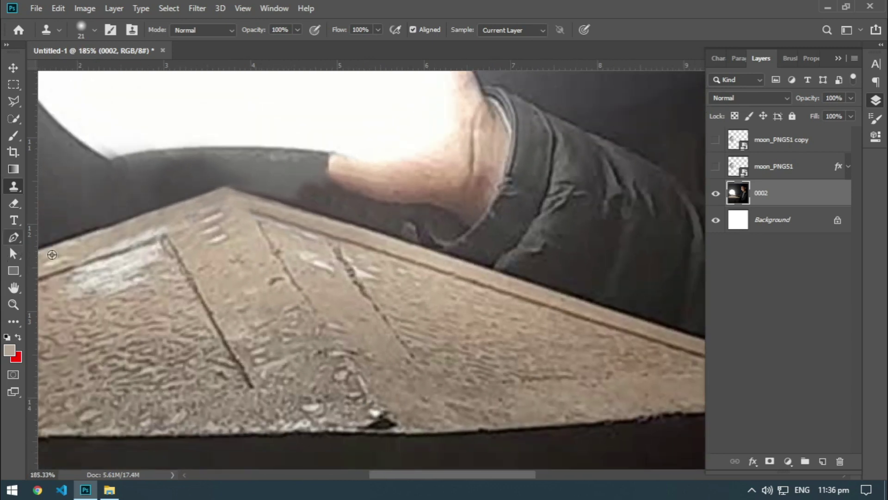
pyautogui.scroll(-1, 165, 219)
pyautogui.scroll(1, 216, 218)
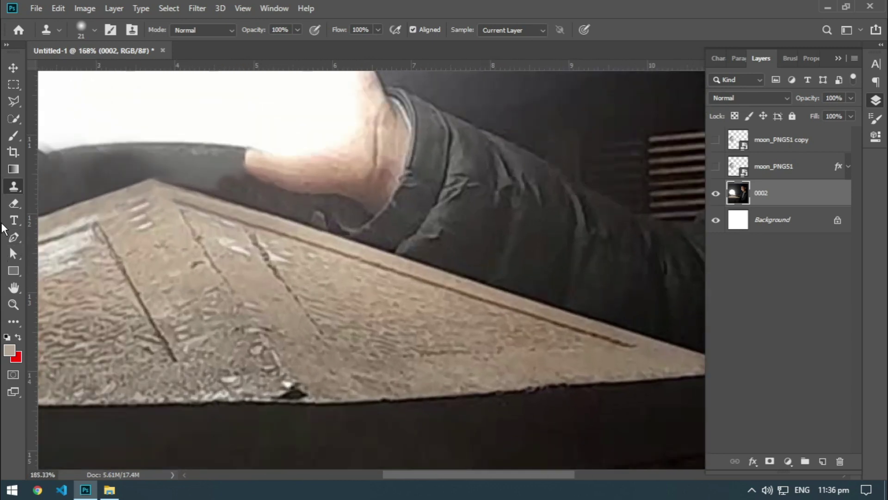
pyautogui.scroll(1, 216, 218)
pyautogui.scroll(1, 268, 232)
pyautogui.scroll(1, 204, 202)
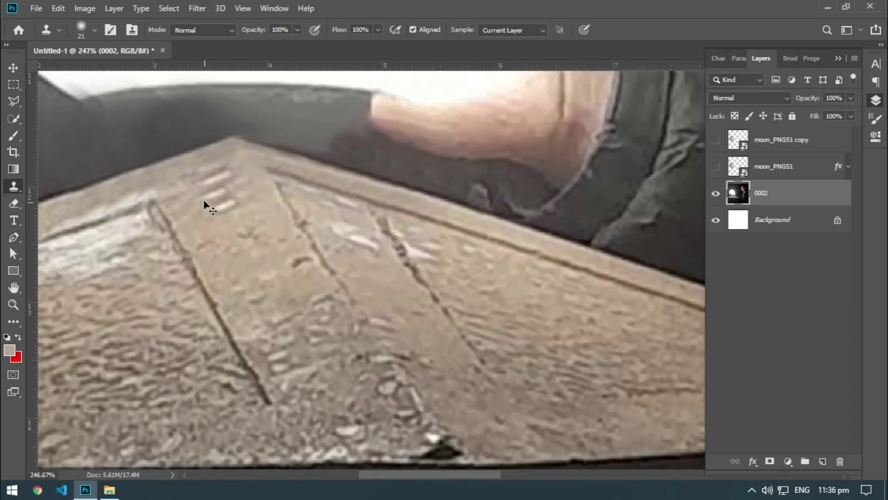
pyautogui.scroll(1, 246, 158)
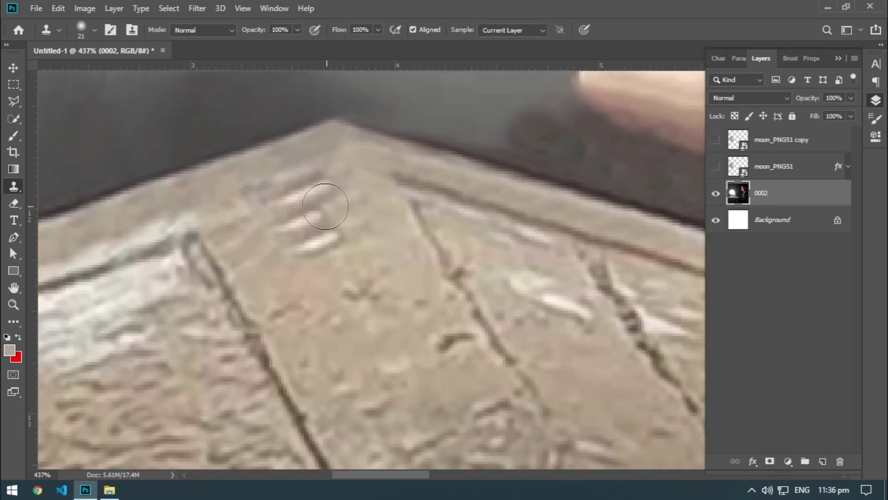
pyautogui.moveTo(325, 206)
pyautogui.mouseDown()
pyautogui.moveTo(317, 189)
pyautogui.moveTo(278, 204)
pyautogui.moveTo(275, 230)
pyautogui.mouseUp()
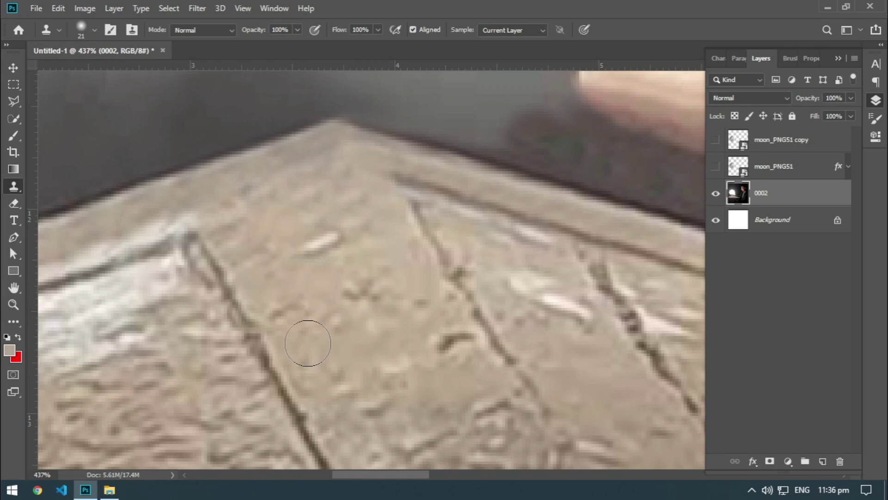
pyautogui.scroll(-5, 308, 342)
pyautogui.scroll(-2, 398, 269)
pyautogui.scroll(-2, 299, 220)
pyautogui.scroll(-1, 351, 224)
pyautogui.scroll(3, 268, 220)
pyautogui.scroll(-2, 375, 204)
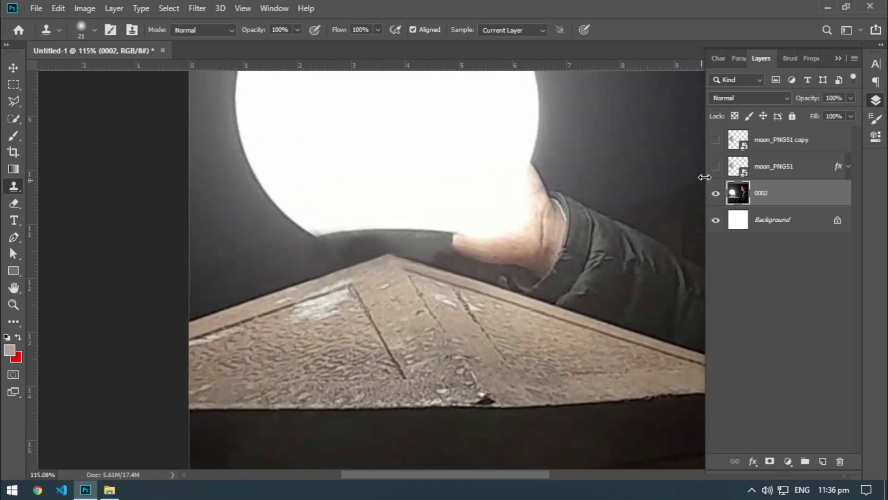
# - Make moon_PNG51 and moon_PNG51 copy visible and select the copy layer
pyautogui.click(715, 166)
pyautogui.scroll(-3, 358, 239)
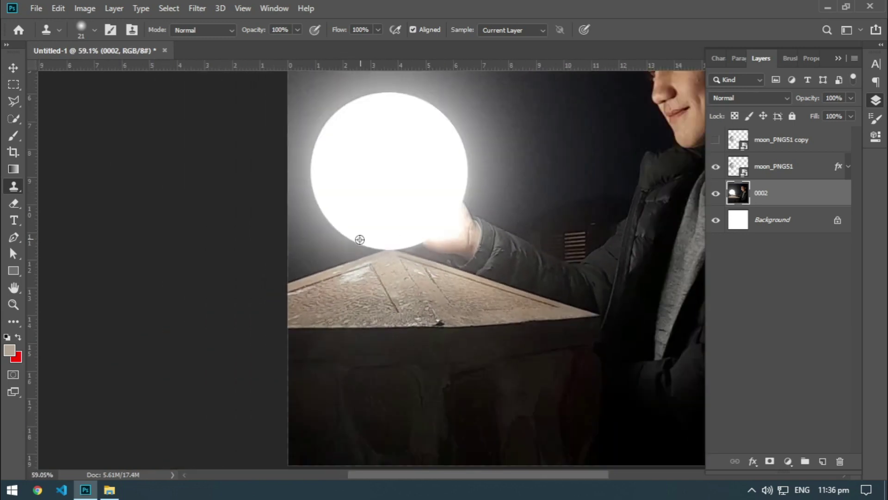
pyautogui.scroll(-1, 274, 245)
pyautogui.scroll(2, 254, 290)
pyautogui.scroll(2, 499, 277)
pyautogui.scroll(1, 613, 271)
pyautogui.scroll(-1, 548, 270)
pyautogui.scroll(-3, 548, 269)
pyautogui.scroll(-1, 611, 273)
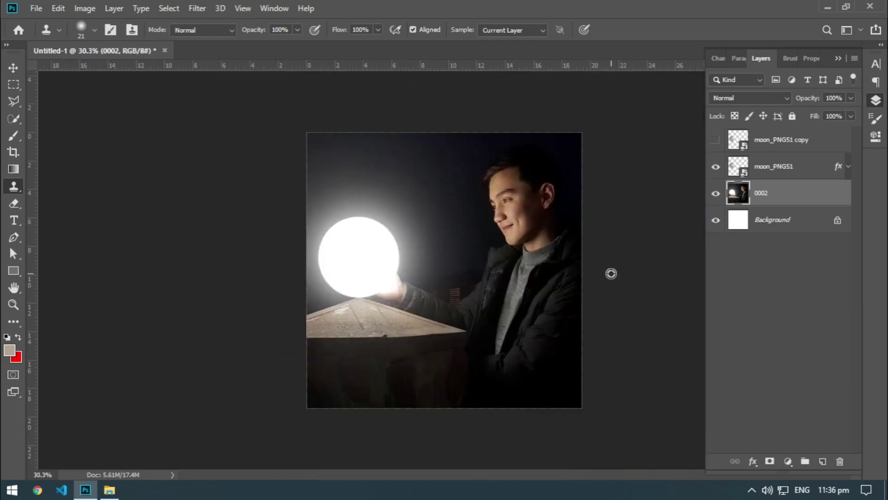
pyautogui.scroll(1, 509, 263)
pyautogui.scroll(1, 505, 273)
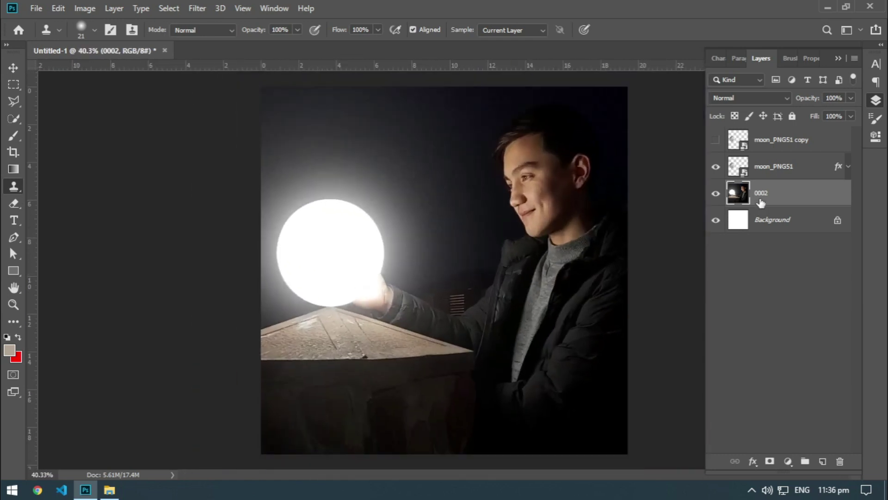
pyautogui.click(717, 141)
pyautogui.click(773, 147)
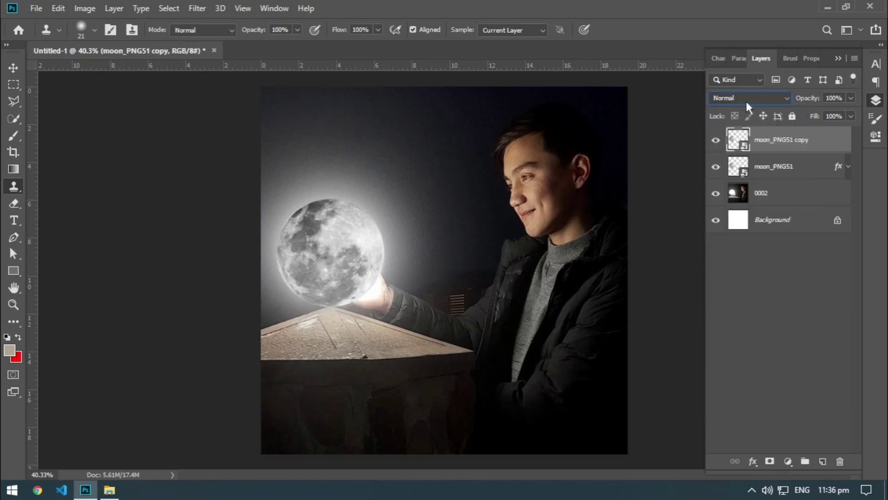
# - Set moon_PNG51 copy to Darken blend mode at 80% opacity
pyautogui.scroll(-2, 746, 101)
pyautogui.scroll(-1, 746, 102)
pyautogui.scroll(-1, 745, 102)
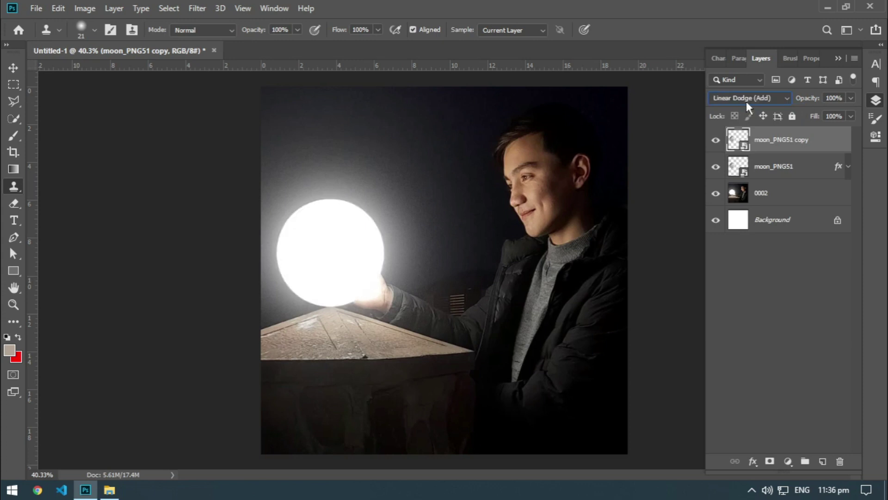
pyautogui.scroll(-1, 745, 101)
pyautogui.scroll(-1, 746, 101)
pyautogui.scroll(-2, 745, 101)
pyautogui.scroll(-2, 746, 101)
pyautogui.scroll(-1, 746, 101)
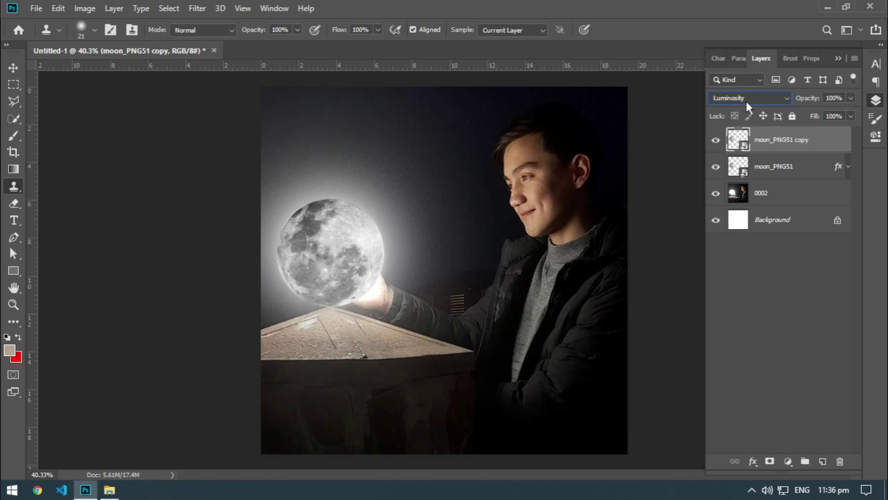
pyautogui.click(745, 101)
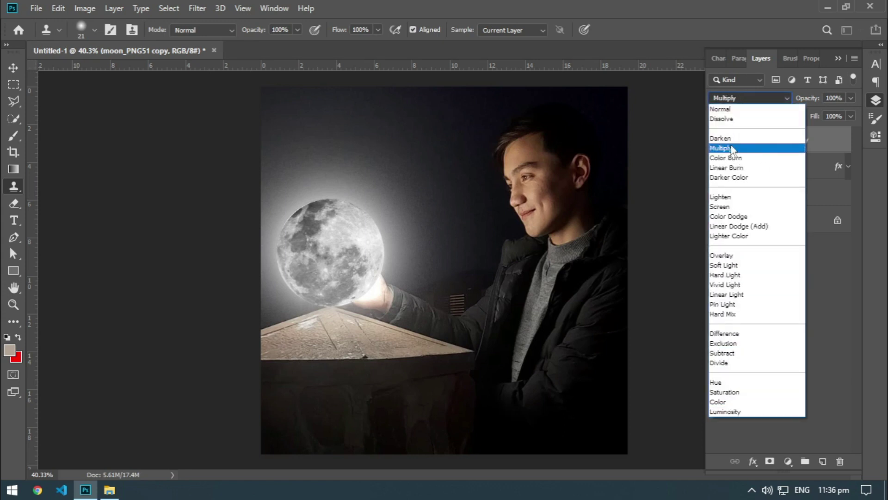
pyautogui.click(730, 139)
pyautogui.moveTo(817, 99)
pyautogui.mouseDown()
pyautogui.moveTo(795, 101)
pyautogui.moveTo(811, 103)
pyautogui.mouseUp()
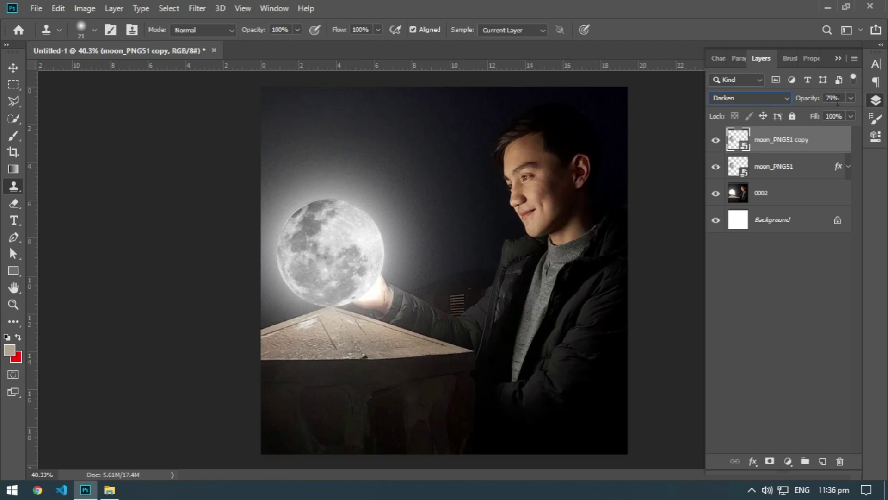
pyautogui.write('0')
pyautogui.press('Return')
pyautogui.press('v')
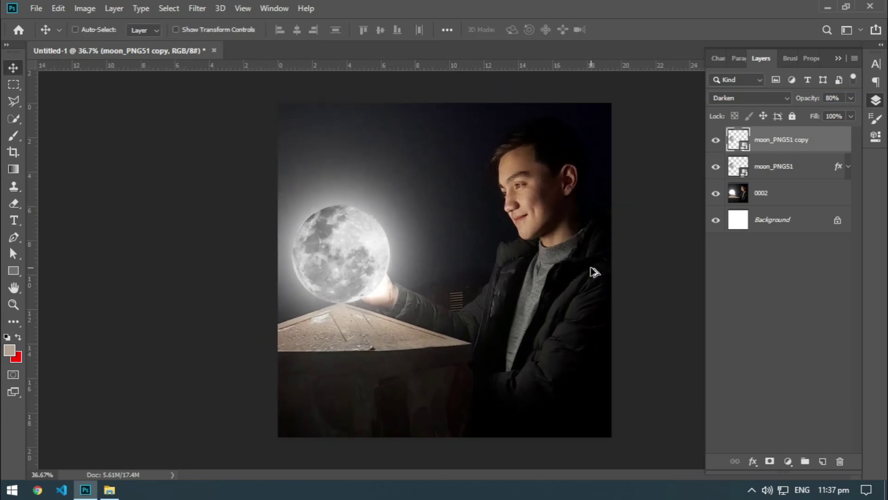
# - Add a new empty Layer 1 directly above the 0002 photo layer
pyautogui.scroll(3, 686, 167)
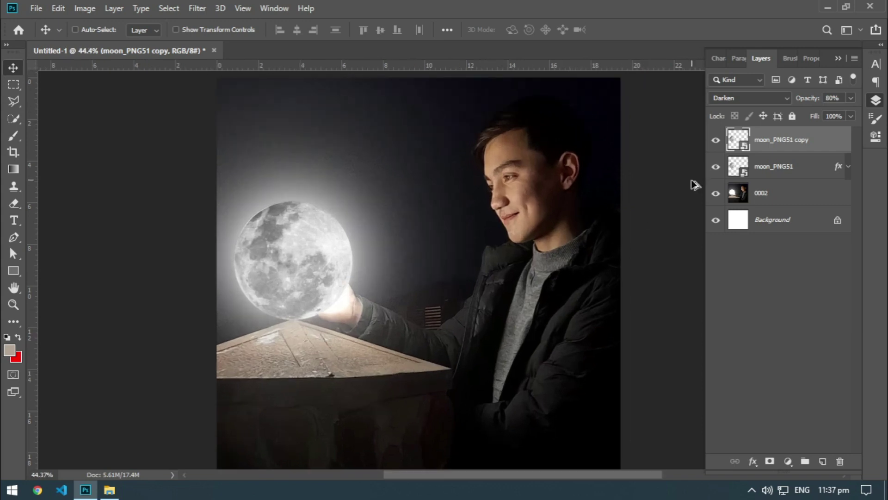
pyautogui.scroll(1, 686, 168)
pyautogui.click(791, 198)
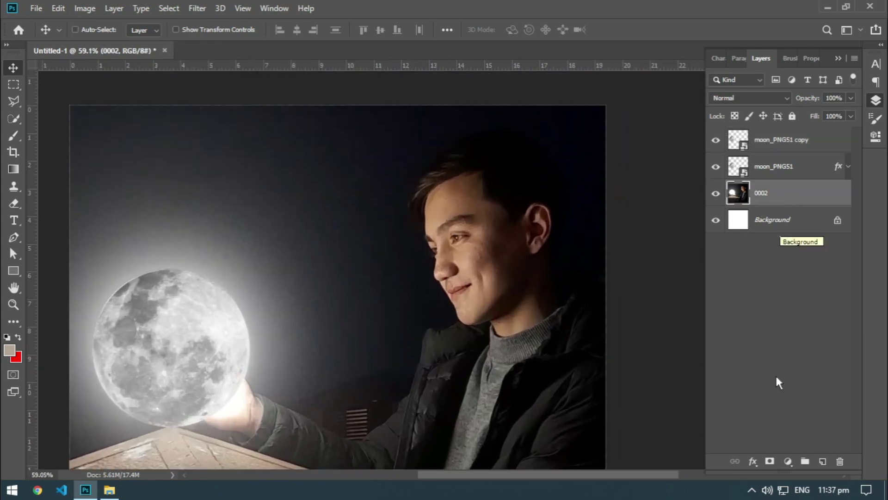
pyautogui.click(822, 461)
# - Set up a brush with sampled dark navy colour, 0% hardness and 43% opacity
pyautogui.press('b')
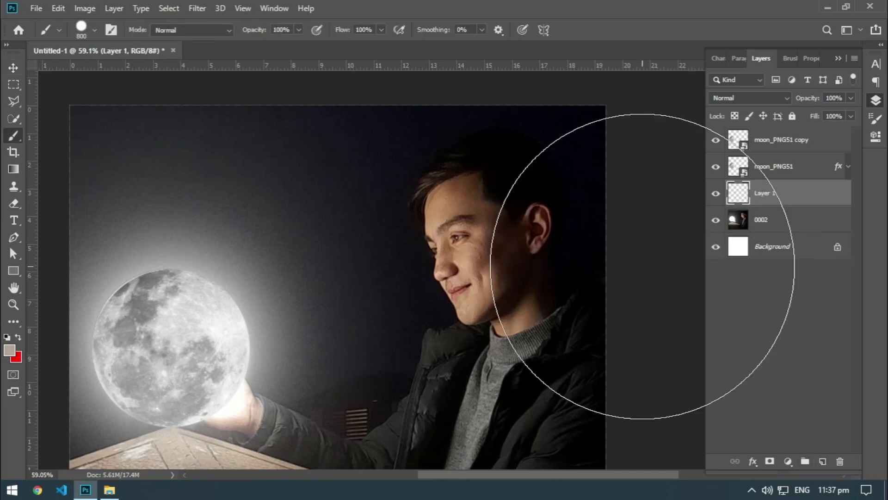
pyautogui.press('[')
pyautogui.press('[')
pyautogui.press('[')
pyautogui.press('[')
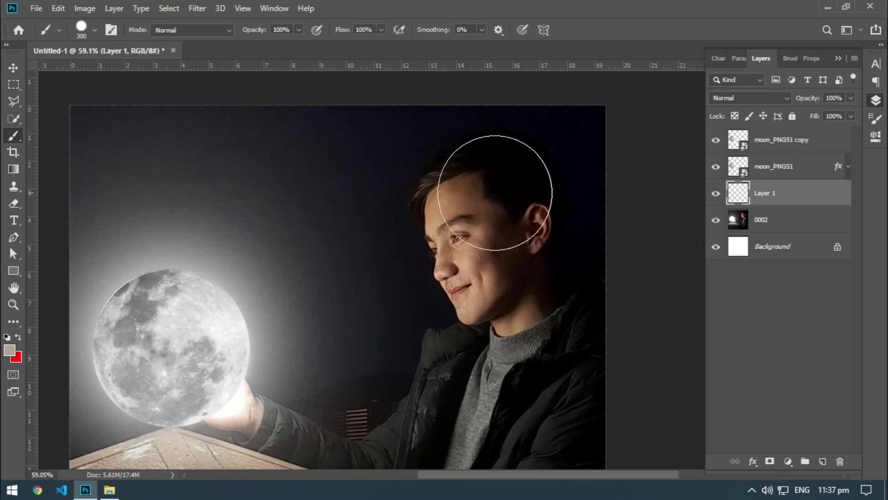
pyautogui.click(9, 350)
pyautogui.click(589, 175)
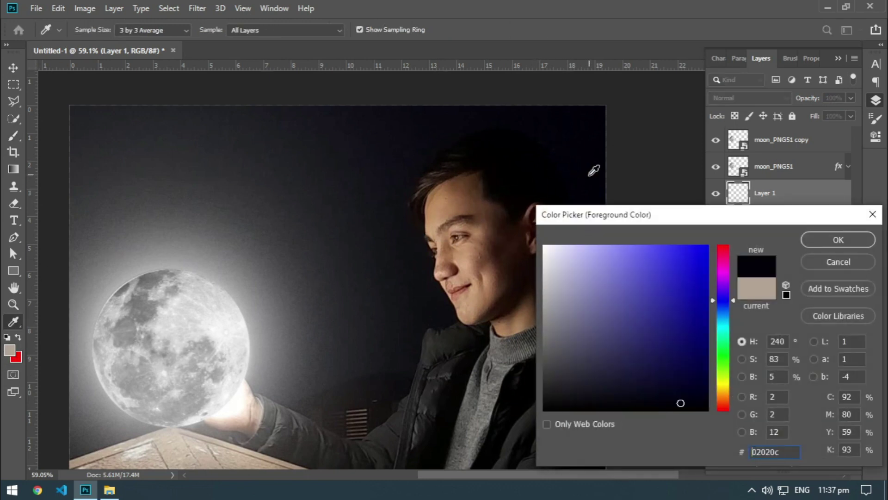
pyautogui.click(817, 241)
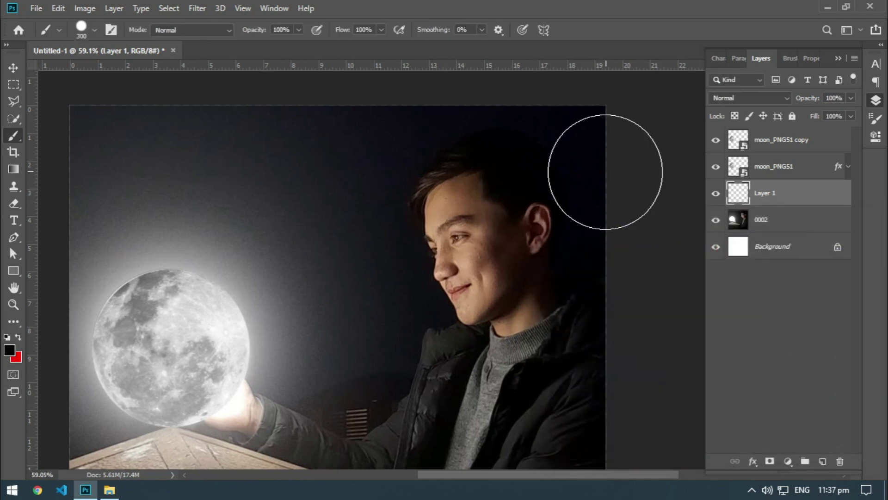
pyautogui.rightClick(608, 209)
pyautogui.moveTo(728, 236); pyautogui.dragTo(647, 236)
pyautogui.click(614, 149)
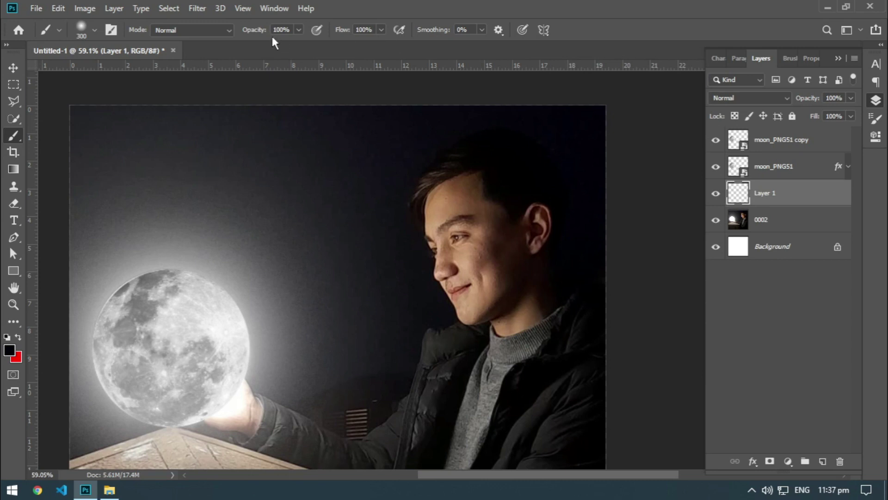
pyautogui.moveTo(222, 39); pyautogui.dragTo(220, 40)
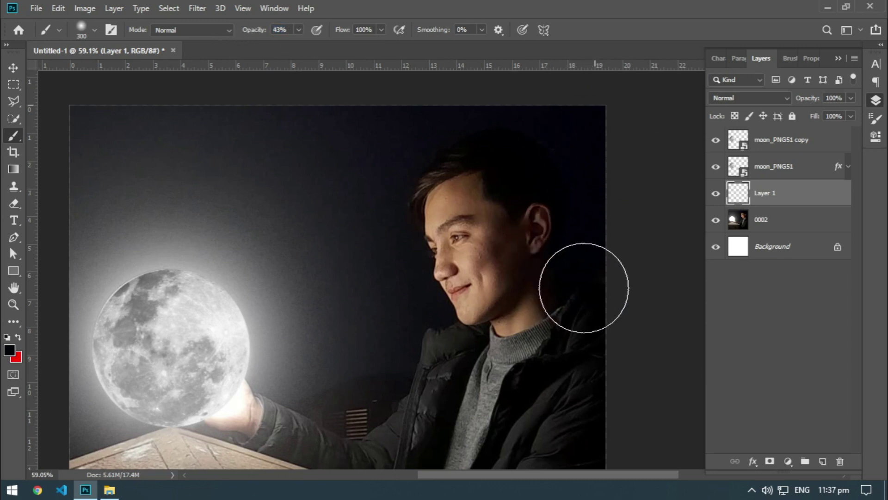
# - Paint soft navy shading beside the man's face and neck, then reselect layer 0002
pyautogui.moveTo(581, 248); pyautogui.dragTo(561, 174)
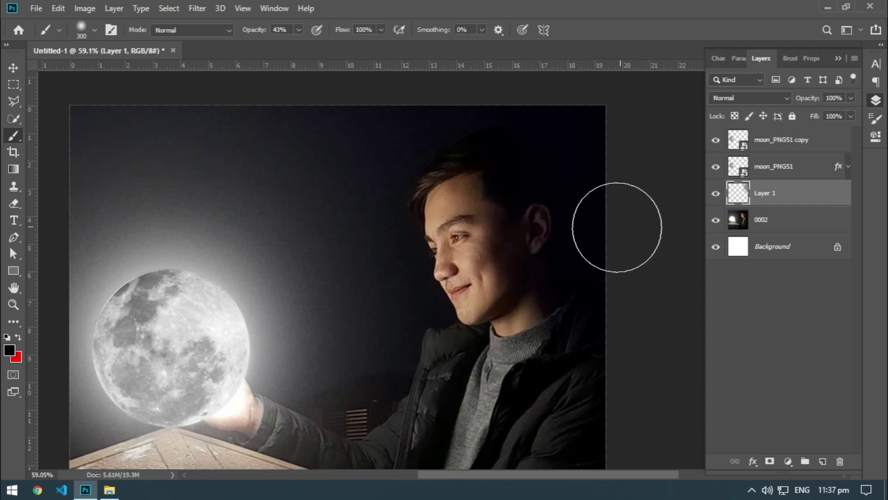
pyautogui.scroll(-3, 141, 226)
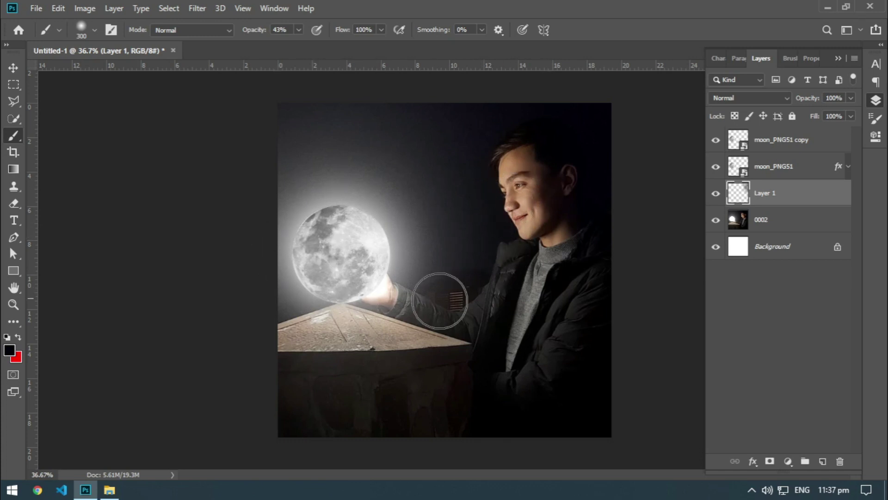
pyautogui.scroll(2, 508, 337)
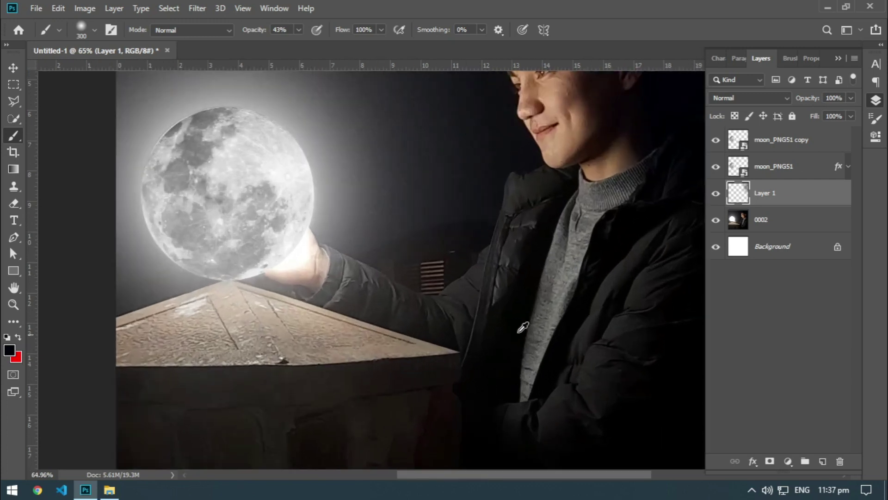
pyautogui.scroll(2, 472, 249)
pyautogui.scroll(2, 634, 229)
pyautogui.scroll(2, 672, 221)
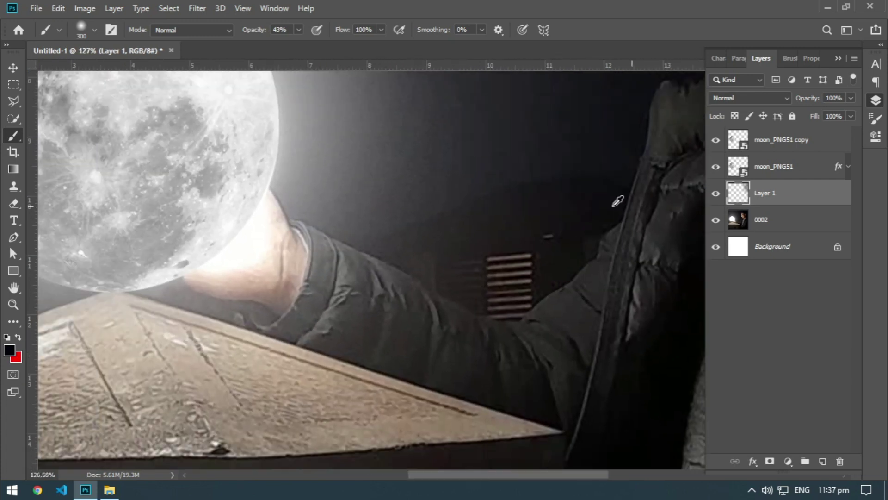
pyautogui.scroll(1, 509, 232)
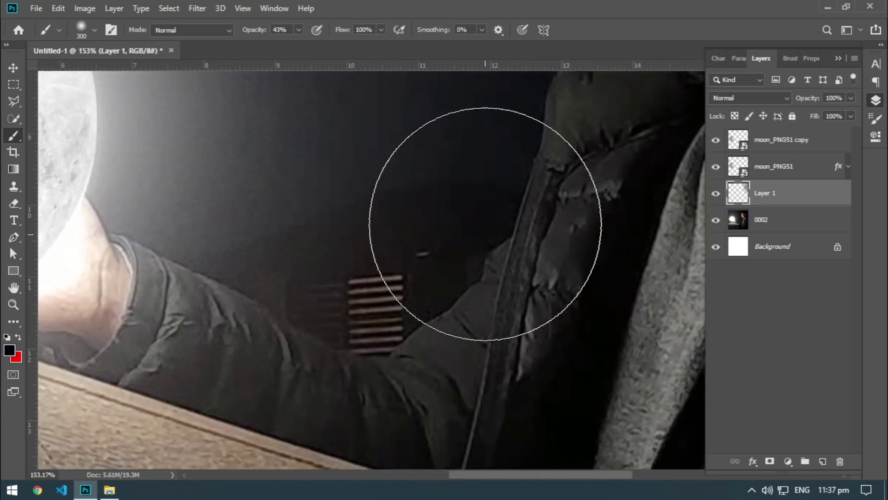
pyautogui.click(789, 230)
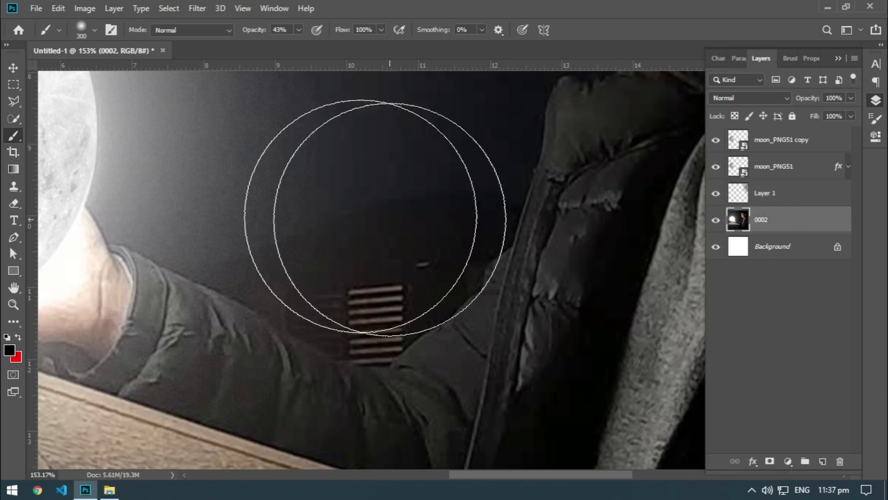
# - Clone dark background over the vent slats using the Clone Stamp tool
pyautogui.click(18, 186)
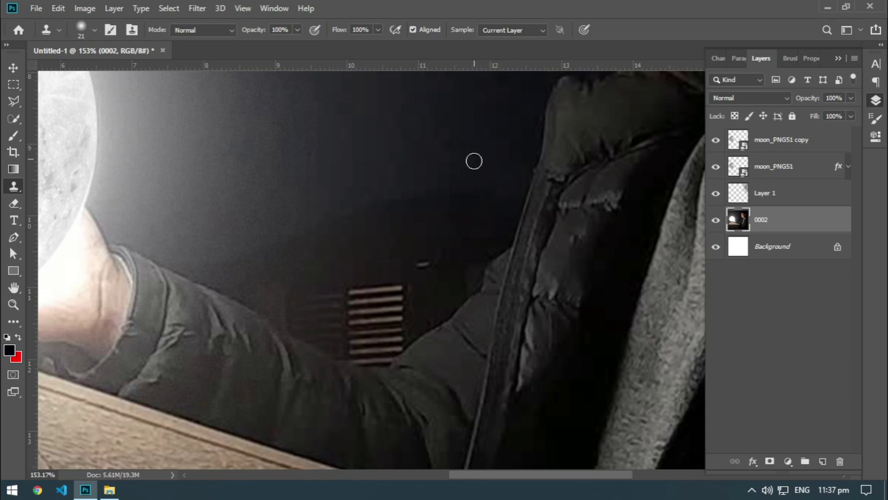
pyautogui.hotkey('ctrl', 'z')
pyautogui.press(']')
pyautogui.press(']')
pyautogui.press(']')
pyautogui.press(']')
pyautogui.press(']')
pyautogui.press(']')
pyautogui.press('[')
pyautogui.press('[')
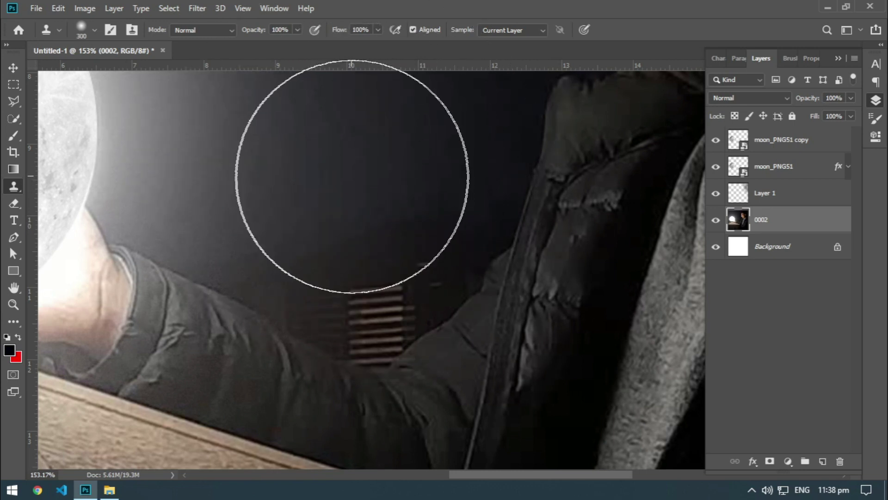
pyautogui.keyDown('alt'); pyautogui.scroll(-2, 377, 184); pyautogui.keyUp('alt')
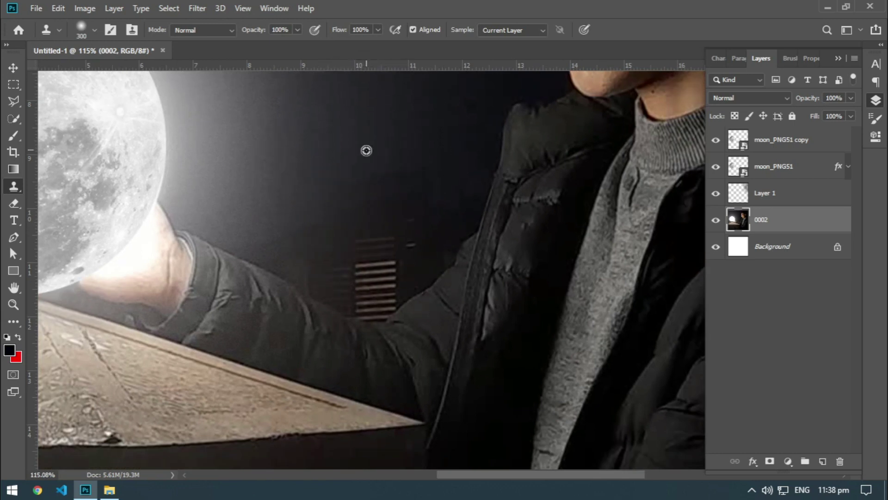
pyautogui.keyDown('alt'); pyautogui.scroll(-1, 365, 151); pyautogui.keyUp('alt')
pyautogui.keyDown('alt'); pyautogui.scroll(-1, 362, 152); pyautogui.keyUp('alt')
pyautogui.moveTo(362, 152); pyautogui.dragTo(368, 252)
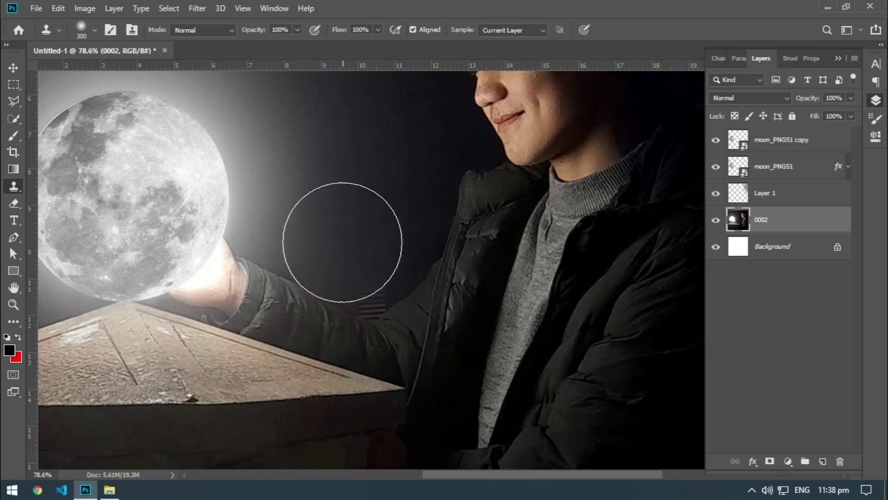
pyautogui.moveTo(368, 251); pyautogui.dragTo(315, 208)
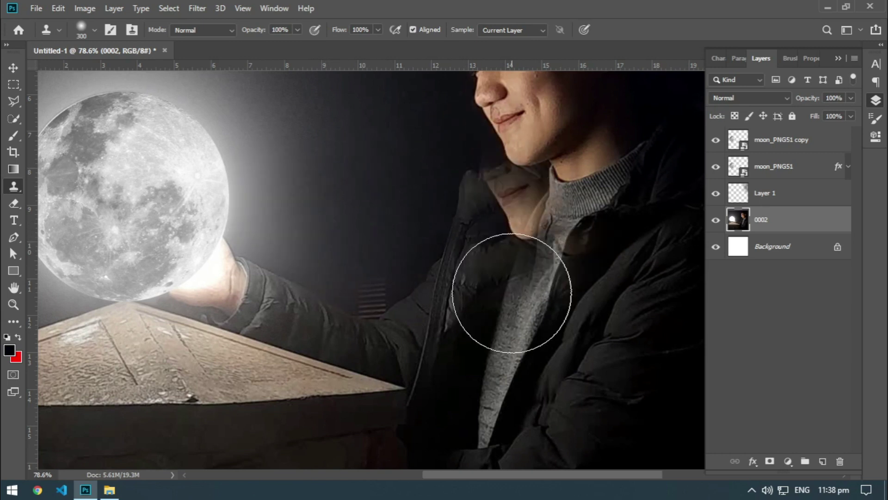
# - Resample dark background and cover the remaining vent stripes at brush sizes 150 and 90
pyautogui.keyDown('alt'); pyautogui.scroll(-2, 397, 322); pyautogui.keyUp('alt')
pyautogui.keyDown('alt'); pyautogui.scroll(2, 375, 307); pyautogui.keyUp('alt')
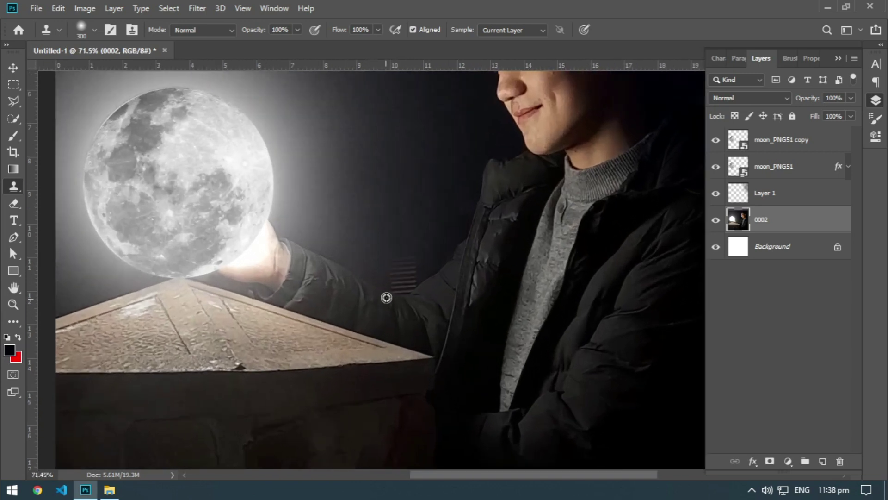
pyautogui.keyDown('alt'); pyautogui.scroll(2, 387, 296); pyautogui.keyUp('alt')
pyautogui.keyDown('alt'); pyautogui.scroll(1, 460, 244); pyautogui.keyUp('alt')
pyautogui.press('[')
pyautogui.press('[')
pyautogui.press('[')
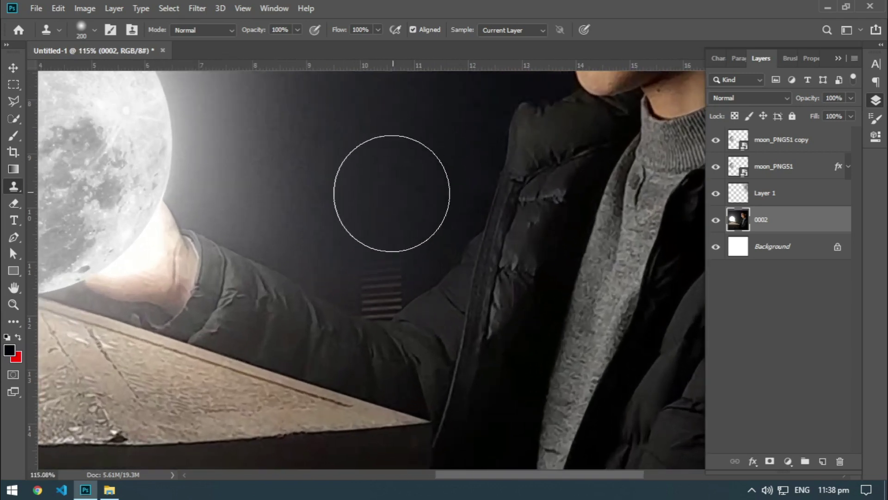
pyautogui.keyDown('alt'); pyautogui.click(301, 212); pyautogui.keyUp('alt')
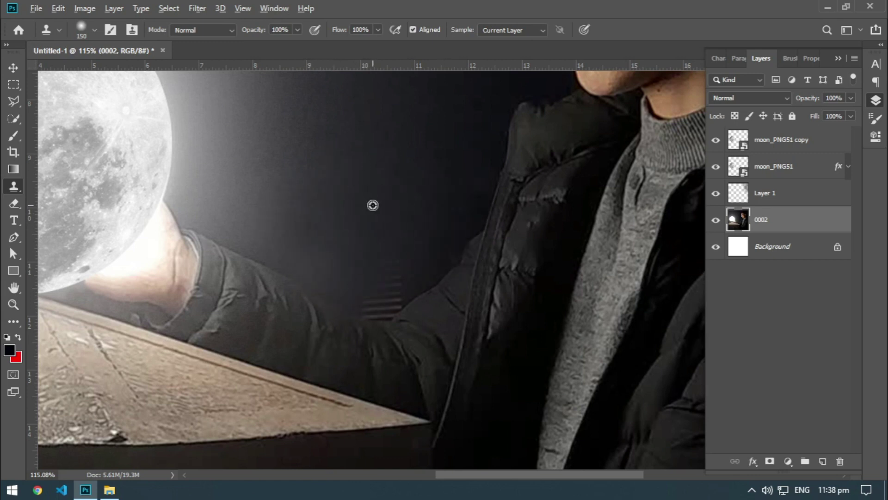
pyautogui.moveTo(377, 263)
pyautogui.mouseDown()
pyautogui.moveTo(379, 272)
pyautogui.moveTo(387, 264)
pyautogui.mouseUp()
pyautogui.keyDown('alt'); pyautogui.click(398, 181); pyautogui.keyUp('alt')
pyautogui.press('[')
pyautogui.press('[')
pyautogui.press('[')
pyautogui.moveTo(367, 286); pyautogui.dragTo(373, 298)
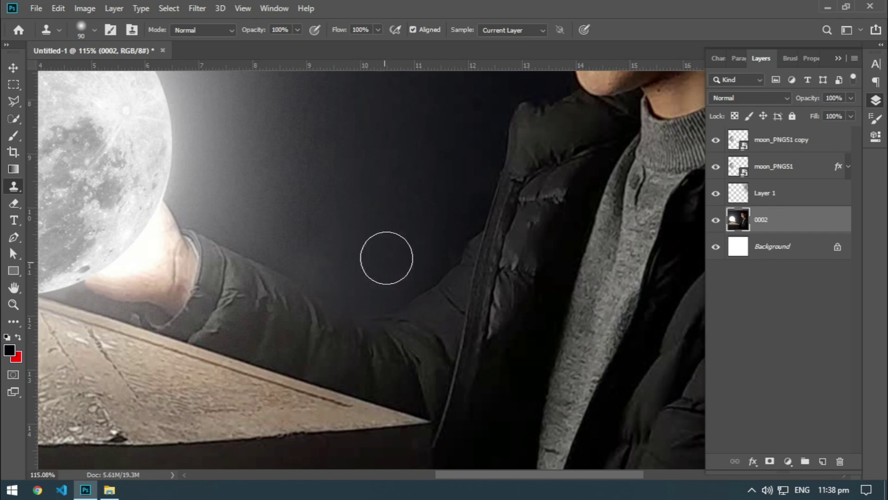
# - Smooth away the light strip along the arm edge with a 60 px clone brush
pyautogui.scroll(1, 376, 271)
pyautogui.scroll(1, 365, 296)
pyautogui.scroll(1, 375, 288)
pyautogui.press('[')
pyautogui.press('[')
pyautogui.press('[')
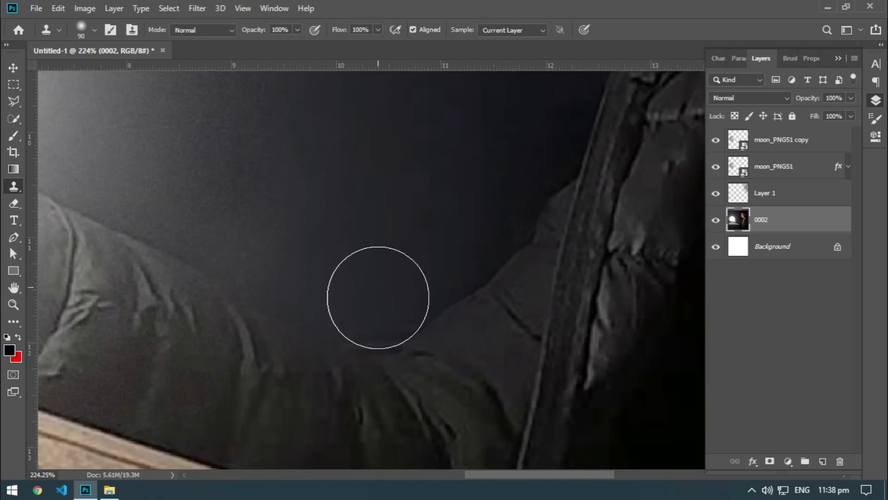
pyautogui.moveTo(378, 299); pyautogui.dragTo(391, 315)
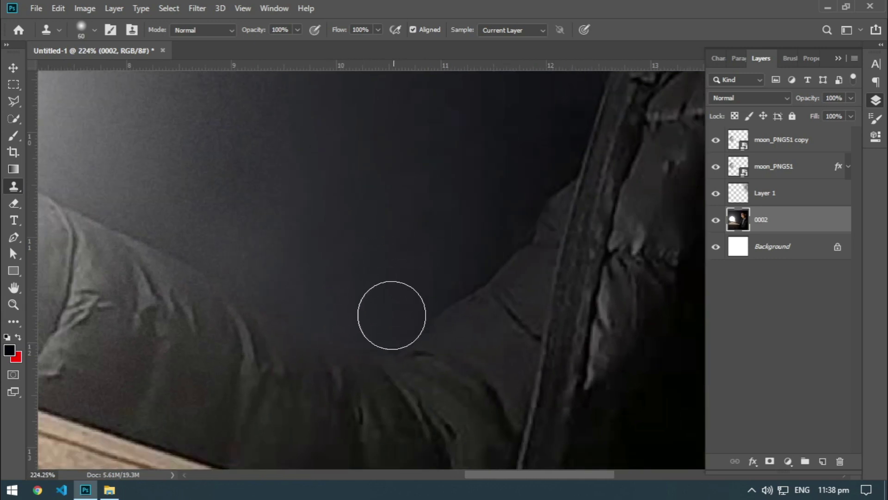
pyautogui.scroll(-2, 354, 215)
pyautogui.scroll(-1, 388, 178)
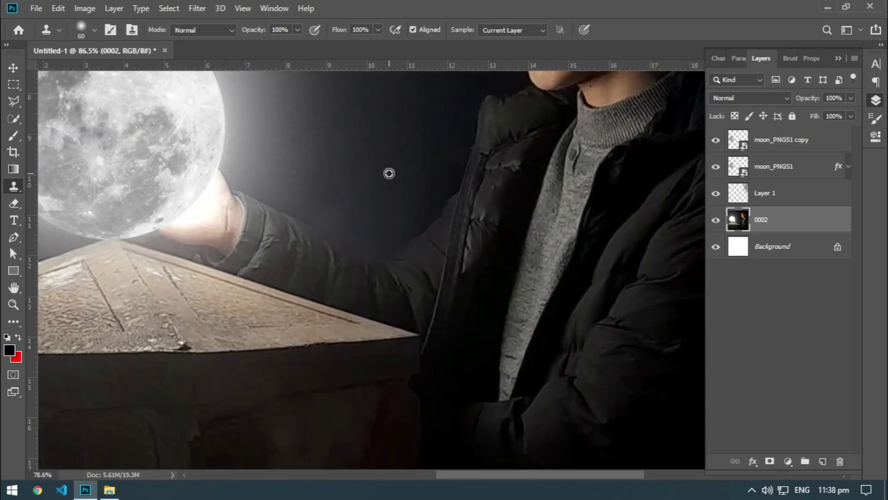
pyautogui.scroll(-1, 388, 178)
pyautogui.scroll(-2, 429, 128)
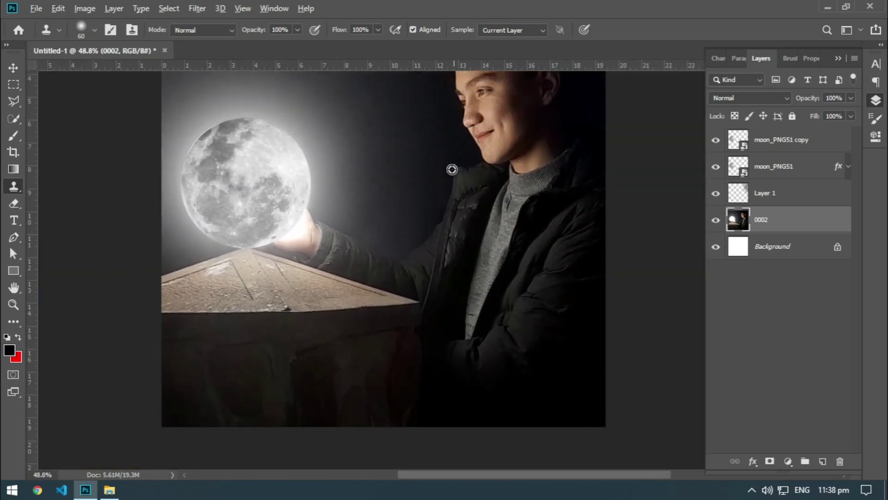
pyautogui.scroll(2, 452, 168)
pyautogui.scroll(2, 468, 196)
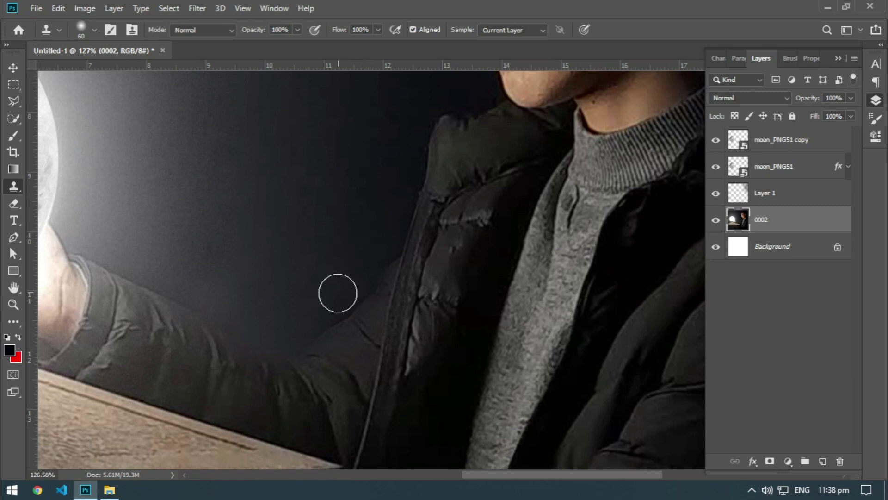
pyautogui.scroll(-2, 185, 245)
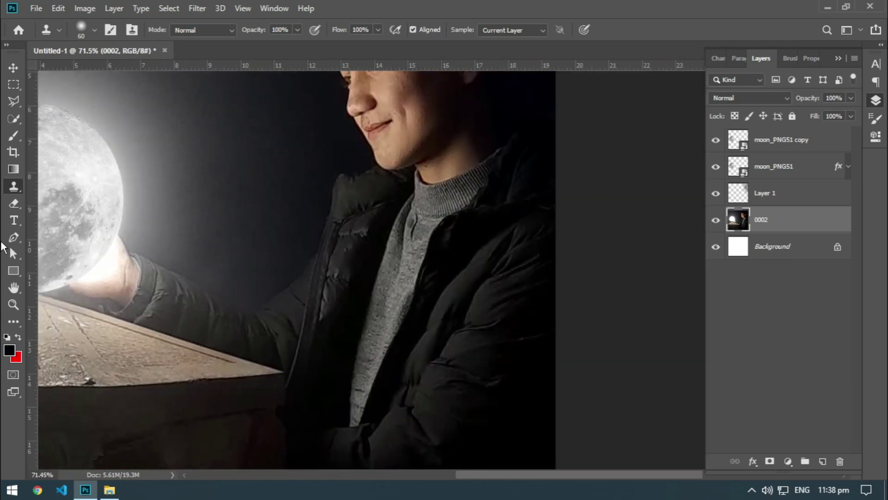
pyautogui.scroll(-2, 104, 233)
pyautogui.scroll(-1, 141, 233)
pyautogui.scroll(-1, 565, 233)
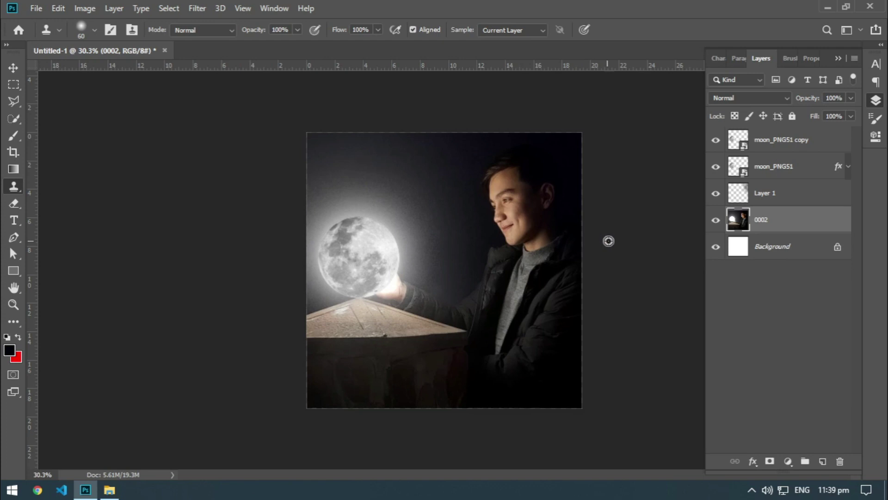
pyautogui.scroll(2, 629, 231)
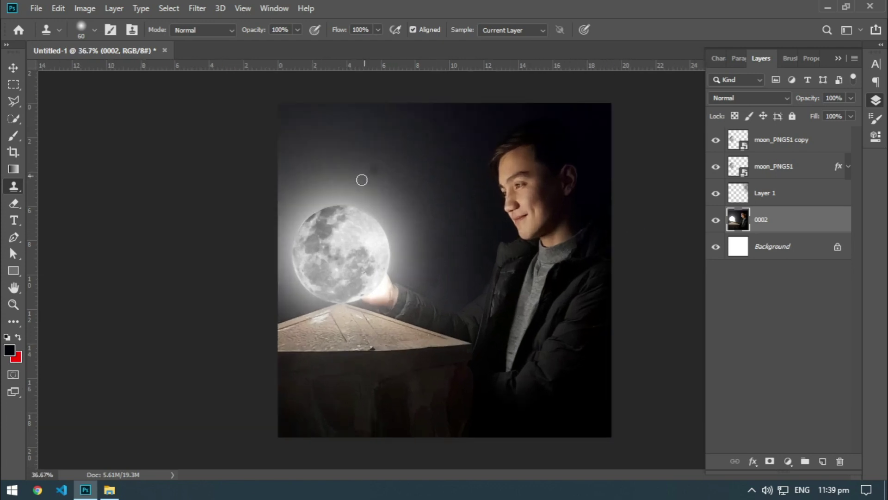
# - Select Layer 1 and prepare a large brush with black foreground colour
pyautogui.press('v')
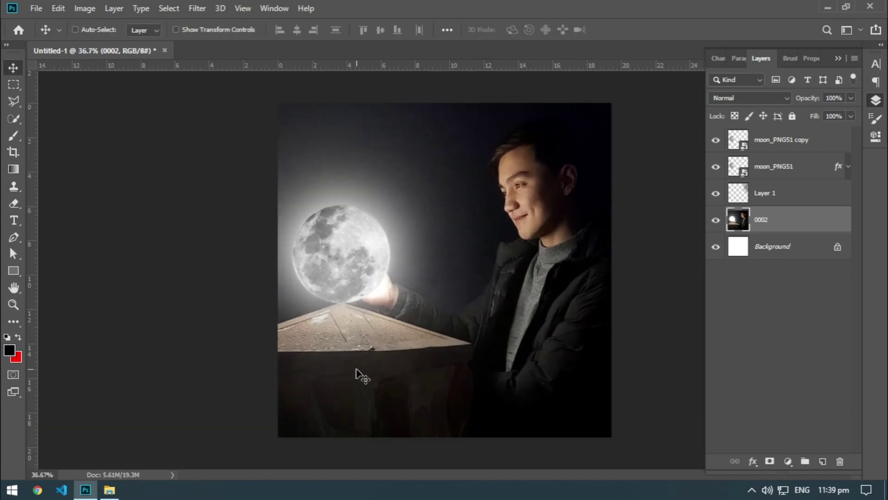
pyautogui.scroll(1, 370, 384)
pyautogui.scroll(1, 382, 370)
pyautogui.scroll(1, 393, 356)
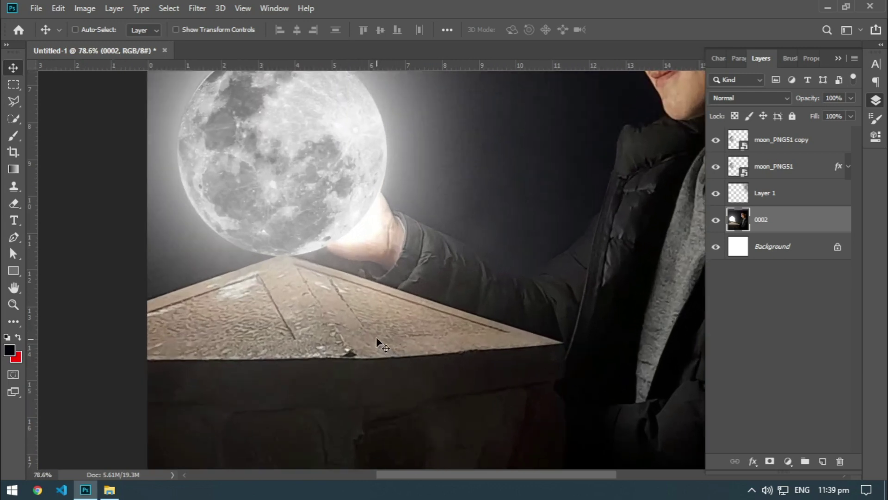
pyautogui.scroll(1, 376, 341)
pyautogui.scroll(-2, 415, 324)
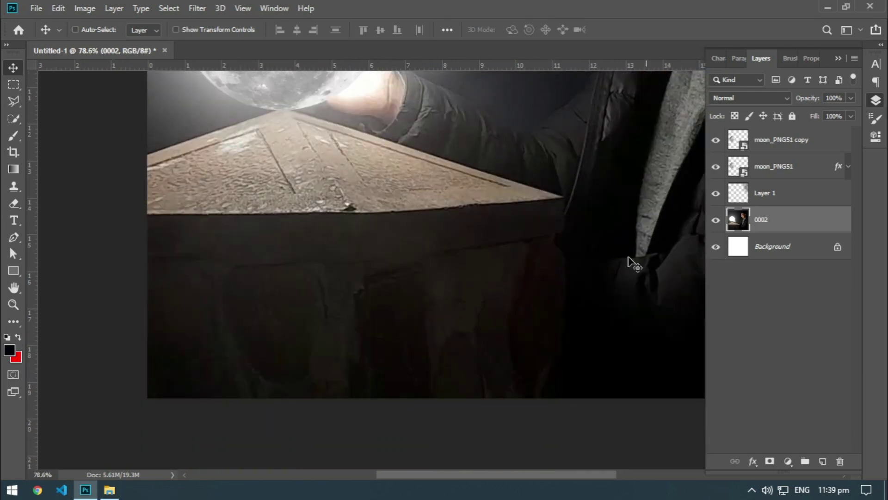
pyautogui.click(780, 199)
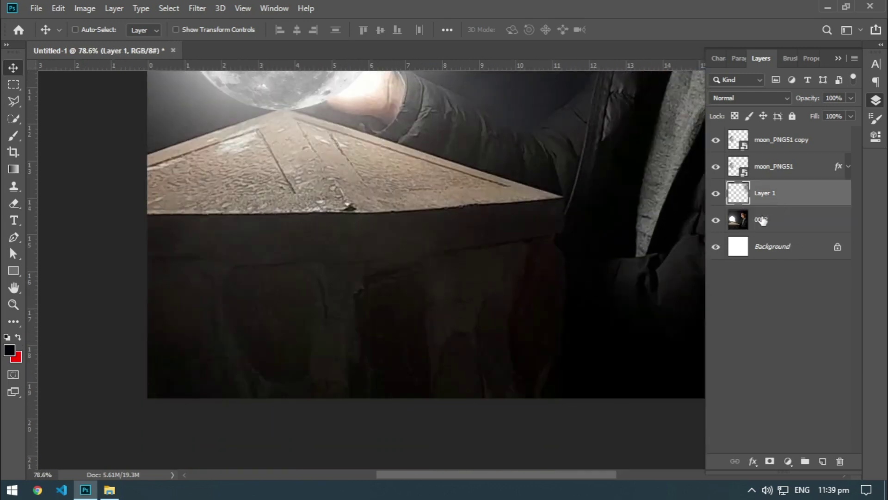
pyautogui.press('b')
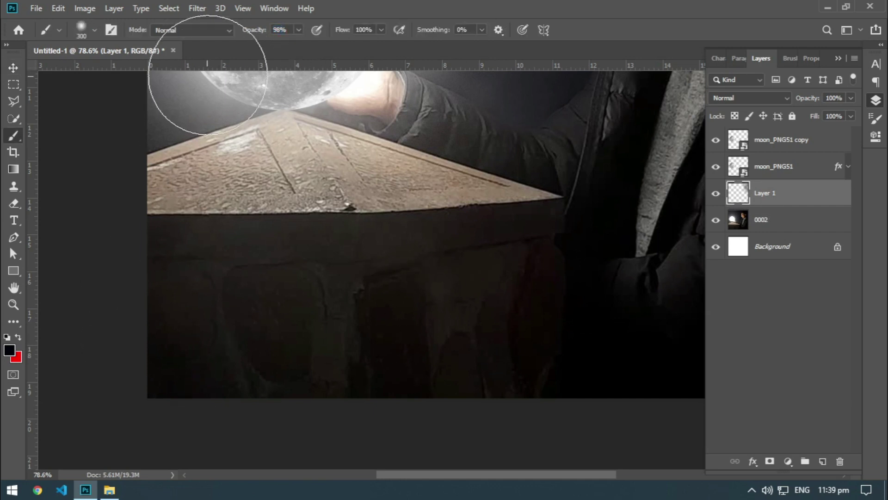
pyautogui.press(']')
pyautogui.press(']')
pyautogui.press(']')
pyautogui.press(']')
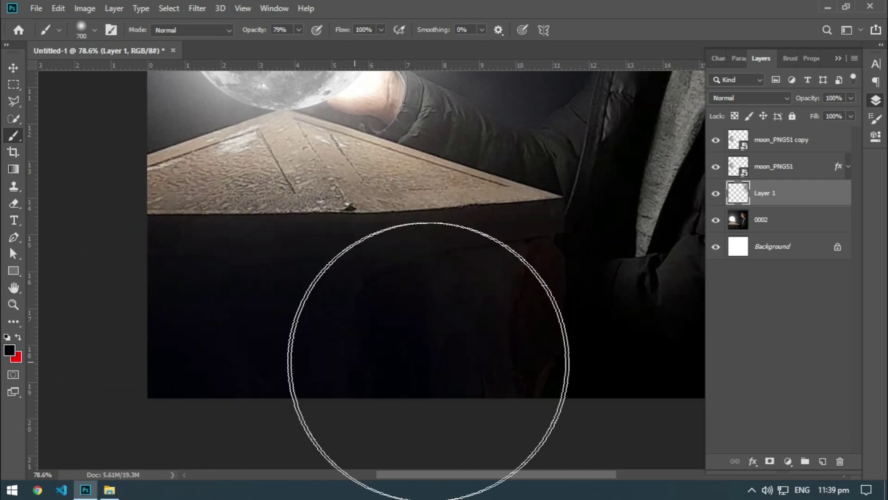
pyautogui.click(9, 350)
pyautogui.click(849, 240)
# - Paint darkness below the lamp-post ledge, undoing a stray stroke across the ledge
pyautogui.moveTo(275, 376)
pyautogui.mouseDown()
pyautogui.moveTo(375, 349)
pyautogui.moveTo(533, 376)
pyautogui.moveTo(339, 384)
pyautogui.moveTo(432, 397)
pyautogui.moveTo(495, 356)
pyautogui.moveTo(397, 436)
pyautogui.moveTo(286, 457)
pyautogui.mouseUp()
pyautogui.keyDown('alt'); pyautogui.scroll(-4, 287, 456); pyautogui.keyUp('alt')
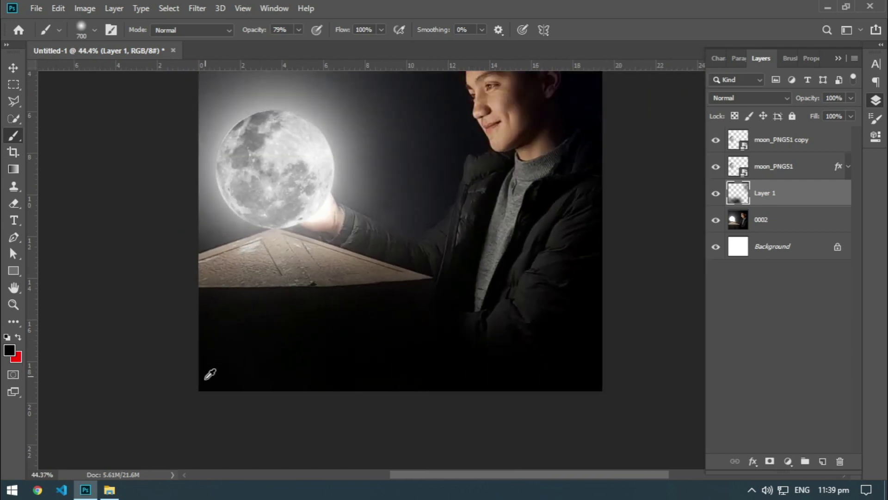
pyautogui.keyDown('alt'); pyautogui.scroll(2, 357, 372); pyautogui.keyUp('alt')
pyautogui.keyDown('alt'); pyautogui.scroll(2, 366, 357); pyautogui.keyUp('alt')
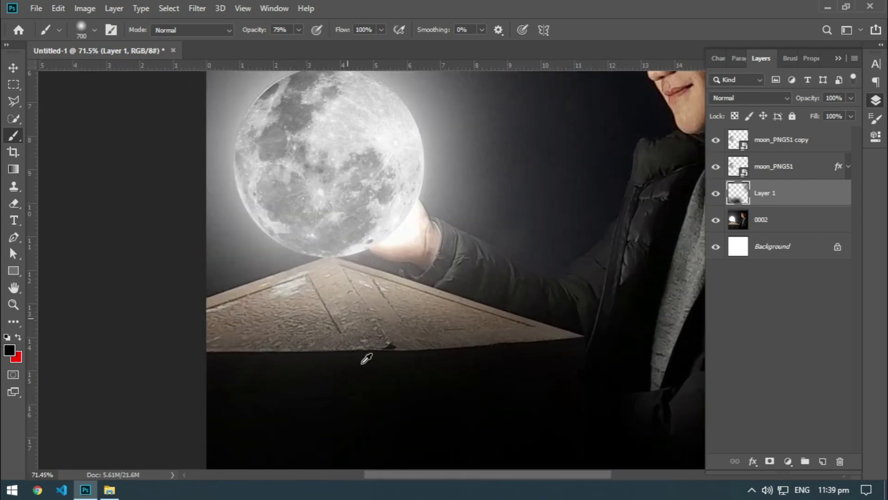
pyautogui.scroll(-2, 372, 363)
pyautogui.keyDown('alt'); pyautogui.scroll(1, 413, 293); pyautogui.keyUp('alt')
pyautogui.press('[')
pyautogui.press('[')
pyautogui.press('[')
pyautogui.press('[')
pyautogui.press('[')
pyautogui.moveTo(185, 278); pyautogui.dragTo(458, 292)
pyautogui.hotkey('ctrl', 'z')
pyautogui.press('[')
# - Lower brush opacity to 37% and try a shadow stroke along the ledge edge, then undo it
pyautogui.moveTo(235, 34); pyautogui.dragTo(232, 35)
pyautogui.moveTo(157, 302); pyautogui.dragTo(638, 268)
pyautogui.hotkey('ctrl', 'z')
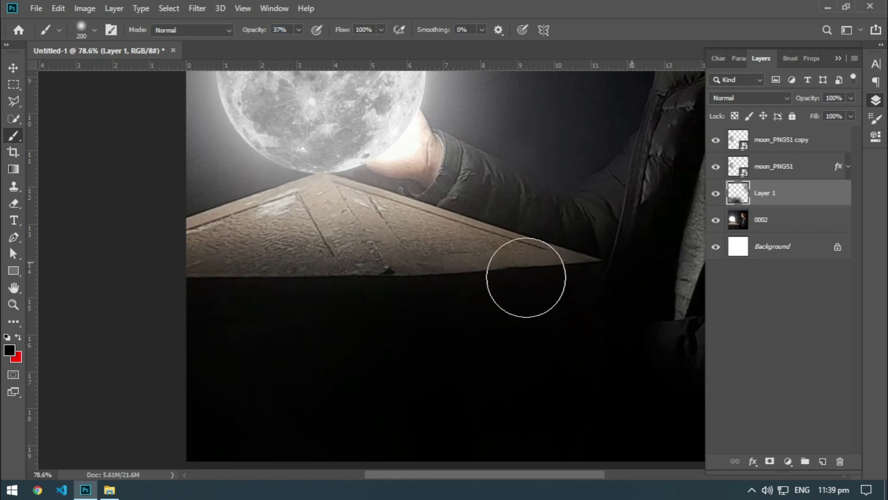
pyautogui.keyDown('alt'); pyautogui.scroll(-3, 324, 356); pyautogui.keyUp('alt')
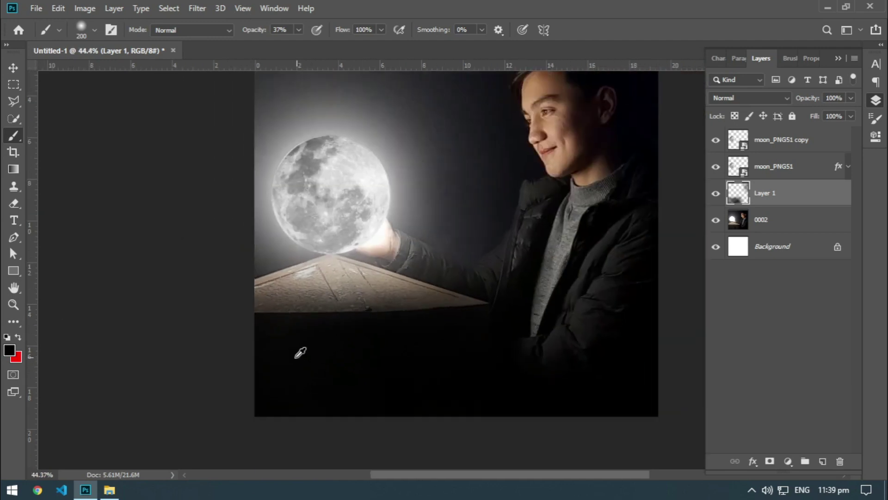
pyautogui.keyDown('alt'); pyautogui.scroll(2, 288, 342); pyautogui.keyUp('alt')
pyautogui.keyDown('alt'); pyautogui.scroll(2, 288, 343); pyautogui.keyUp('alt')
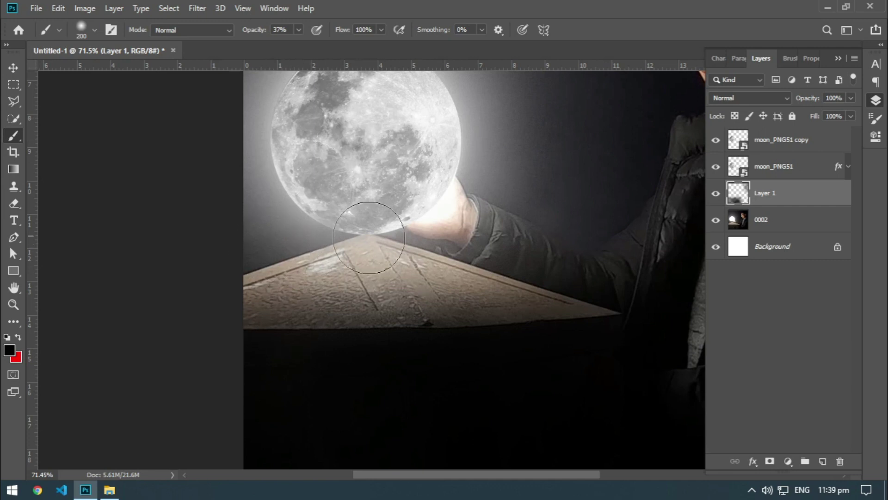
pyautogui.scroll(-2, 462, 257)
pyautogui.scroll(-1, 463, 257)
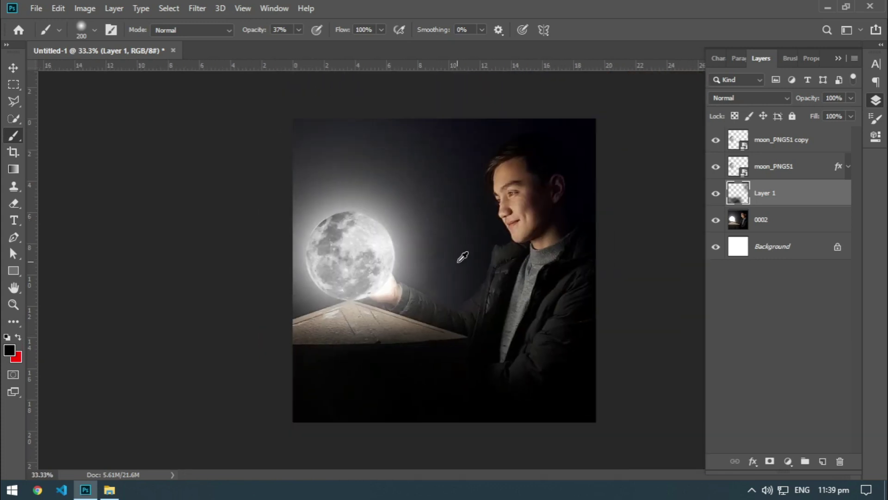
pyautogui.scroll(1, 561, 234)
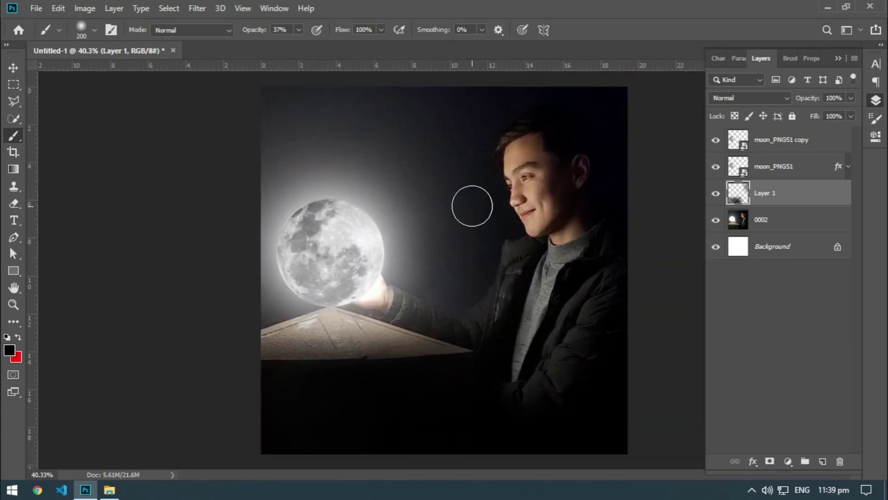
pyautogui.scroll(-2, 536, 231)
pyautogui.scroll(1, 536, 231)
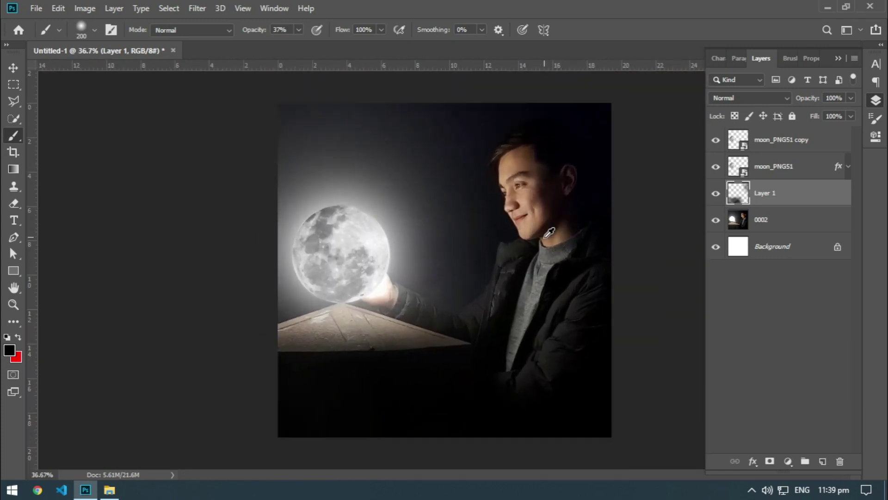
# - Stamp a merged copy of the composite into new top Layer 2 and toggle it to check
pyautogui.click(791, 147)
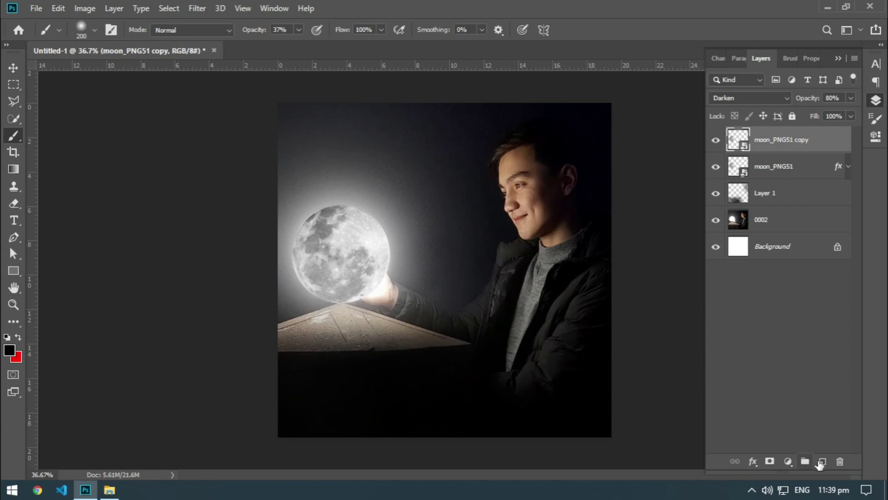
pyautogui.click(823, 462)
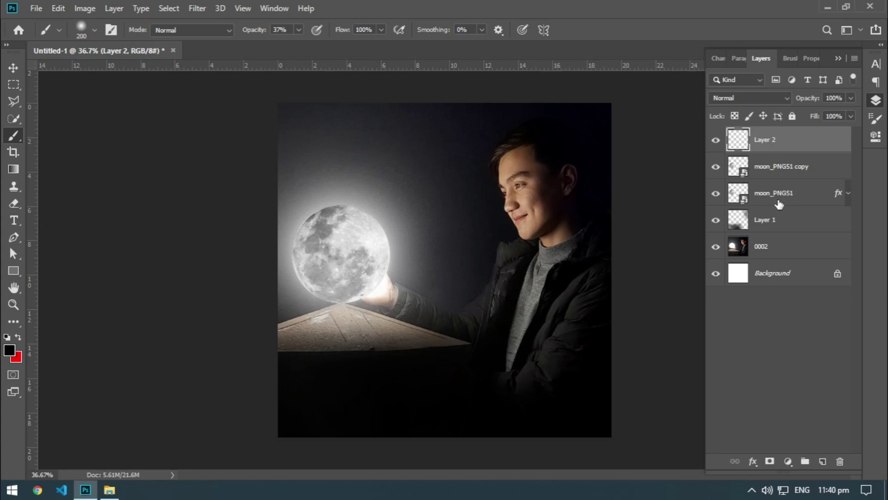
pyautogui.hotkey('ctrl', 'shift', 'alt', 'e')
pyautogui.click(716, 140)
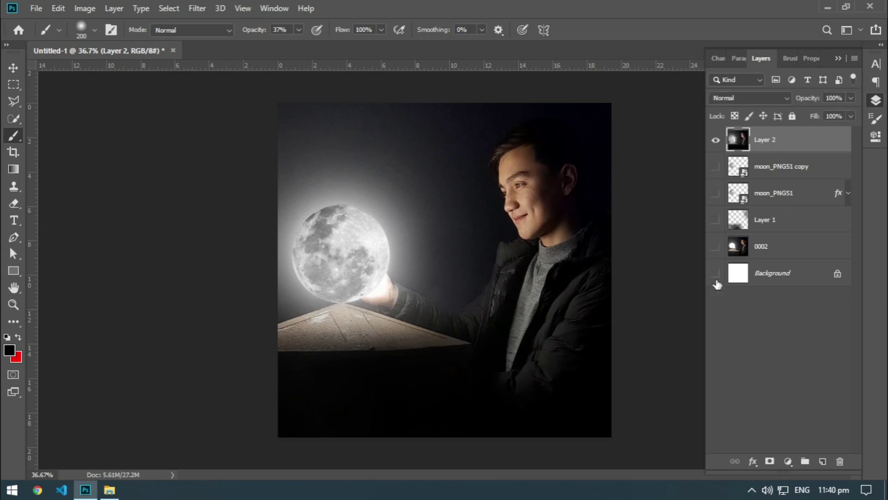
pyautogui.click(716, 140)
pyautogui.click(716, 140)
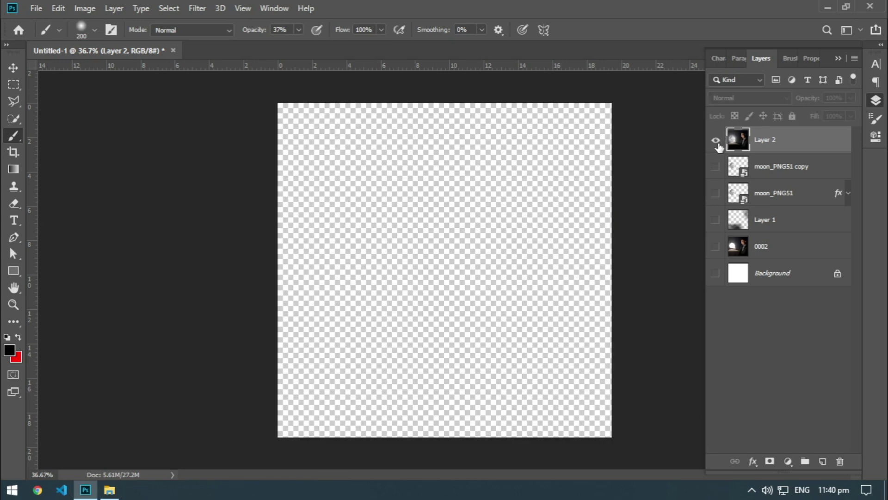
# - Unlock the Background as Layer 0 and group all layers below Layer 2 as 'image'
pyautogui.click(754, 169)
pyautogui.click(838, 275)
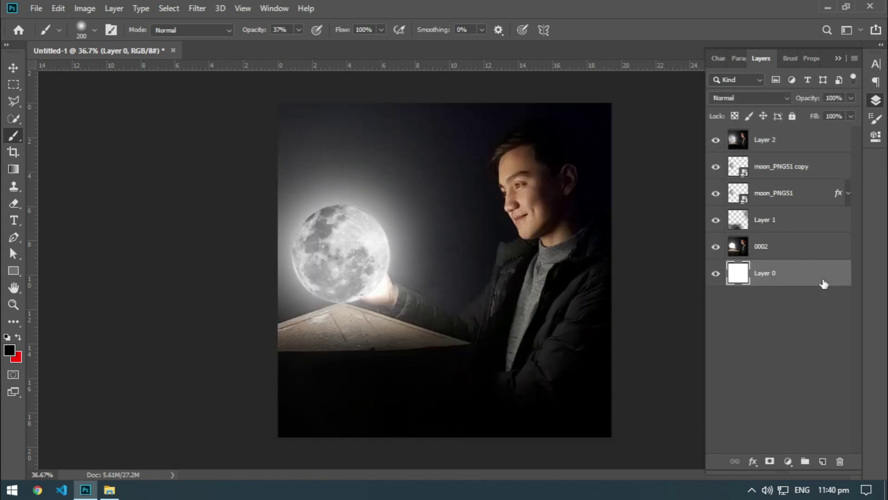
pyautogui.keyDown('shift'); pyautogui.click(782, 176); pyautogui.keyUp('shift')
pyautogui.hotkey('ctrl', 'g')
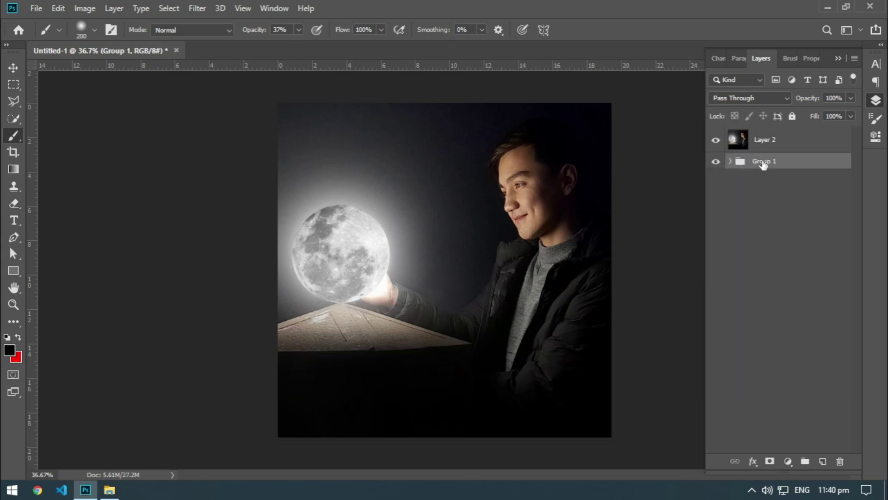
pyautogui.hotkey('ctrl', 'z')
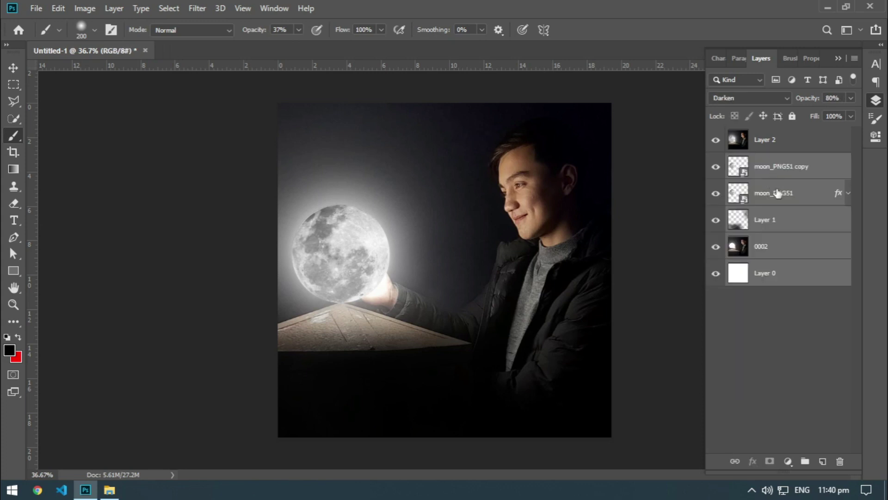
pyautogui.hotkey('ctrl', 'g')
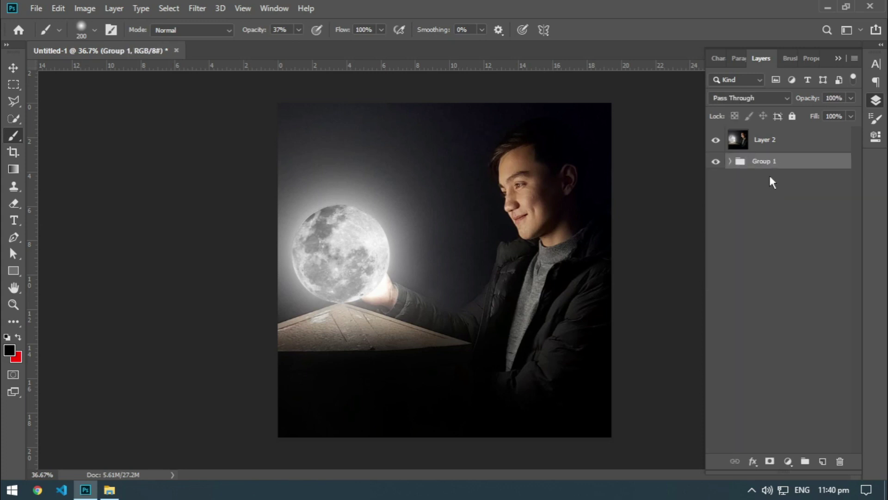
pyautogui.write('image')
pyautogui.press('Return')
pyautogui.click(786, 144)
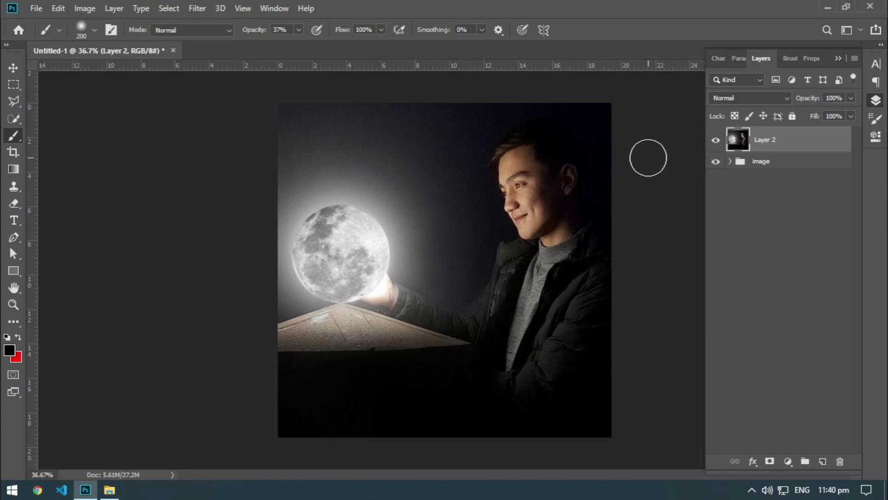
# - Quick-select the man's forehead, eyes, nose, lips and ear
pyautogui.scroll(5, 630, 179)
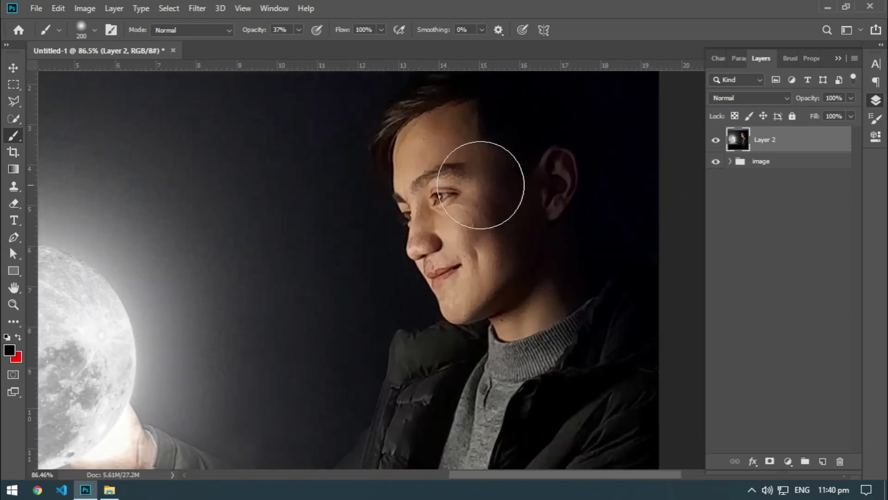
pyautogui.scroll(1, 537, 187)
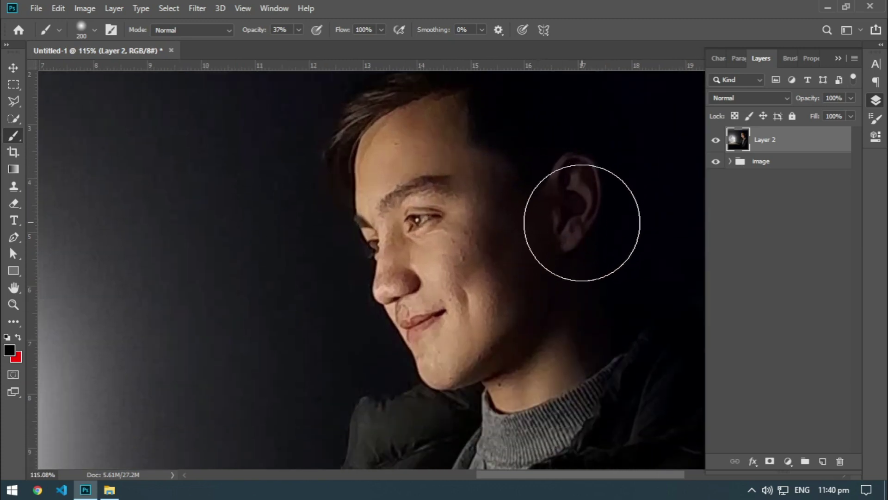
pyautogui.scroll(1, 578, 222)
pyautogui.click(14, 118)
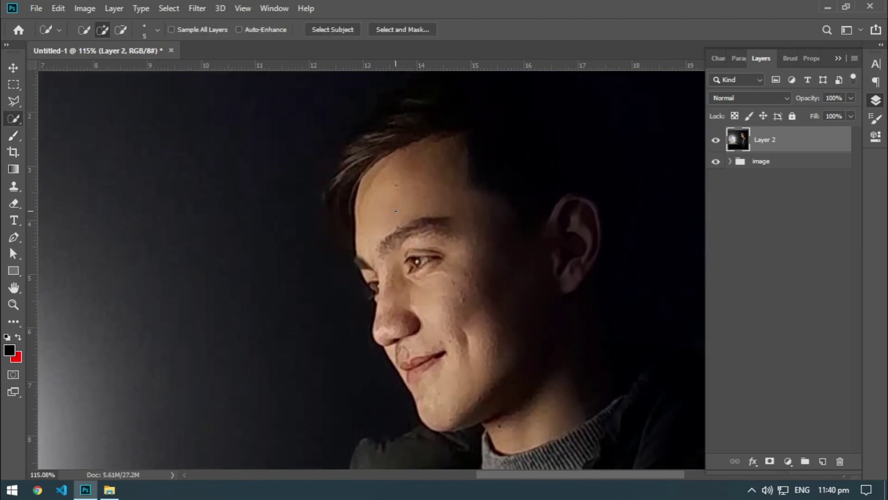
pyautogui.moveTo(372, 224)
pyautogui.mouseDown()
pyautogui.moveTo(431, 158)
pyautogui.moveTo(467, 136)
pyautogui.moveTo(455, 133)
pyautogui.mouseUp()
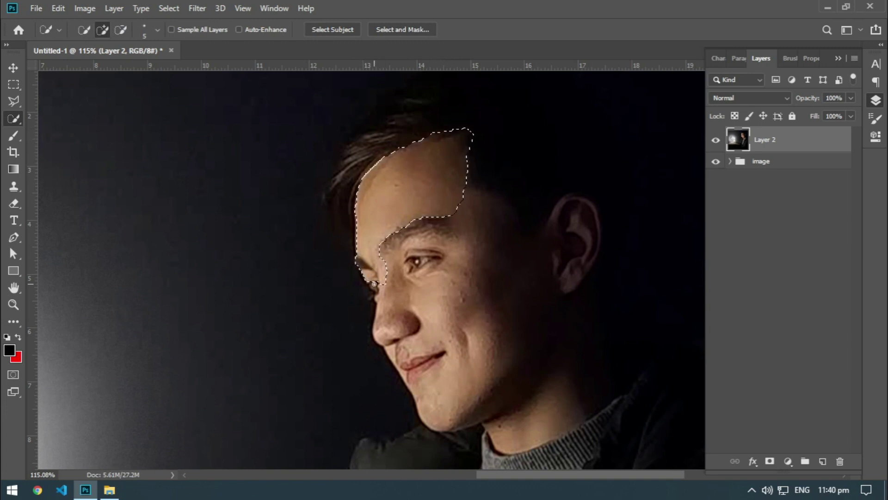
pyautogui.moveTo(375, 302)
pyautogui.mouseDown()
pyautogui.moveTo(435, 406)
pyautogui.moveTo(486, 242)
pyautogui.mouseUp()
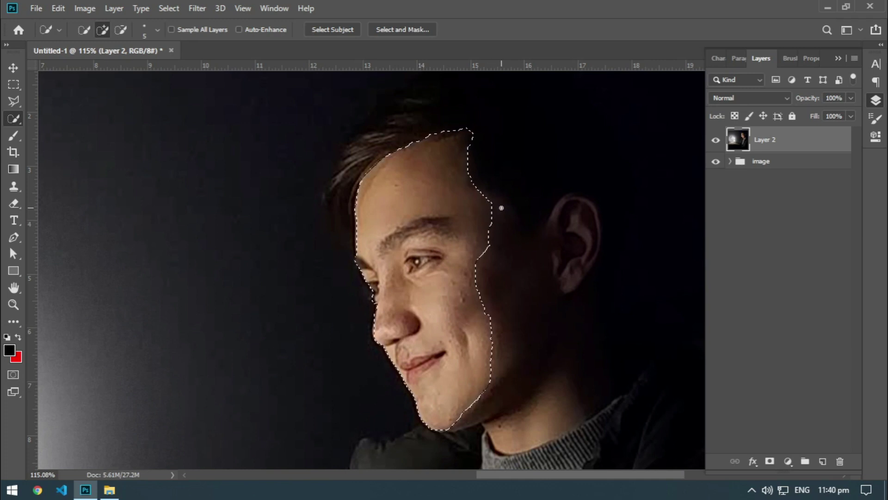
pyautogui.moveTo(521, 234)
pyautogui.mouseDown()
pyautogui.moveTo(573, 196)
pyautogui.moveTo(591, 208)
pyautogui.moveTo(595, 228)
pyautogui.mouseUp()
# - Refine the selection along the jaw, undoing spills onto the neck
pyautogui.hotkey('ctrl', 'z')
pyautogui.hotkey('ctrl', 'z')
pyautogui.scroll(-2, 570, 301)
pyautogui.moveTo(526, 348); pyautogui.dragTo(504, 376)
pyautogui.hotkey('ctrl', 'z')
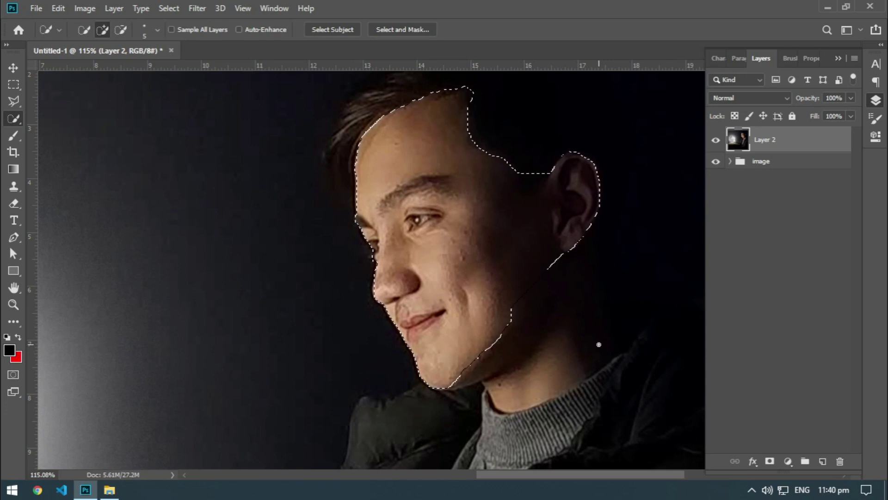
pyautogui.moveTo(591, 307); pyautogui.dragTo(545, 366)
pyautogui.hotkey('ctrl', 'z')
pyautogui.hotkey('ctrl', 'z')
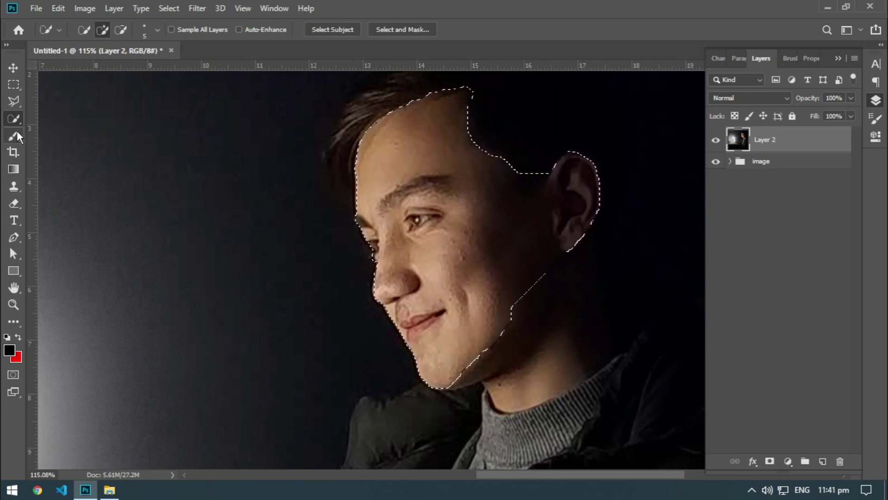
# - Use the Polygonal Lasso in add mode to trace outlines along the jaw and neck
pyautogui.click(13, 103)
pyautogui.click(97, 29)
pyautogui.click(474, 381)
pyautogui.click(483, 384)
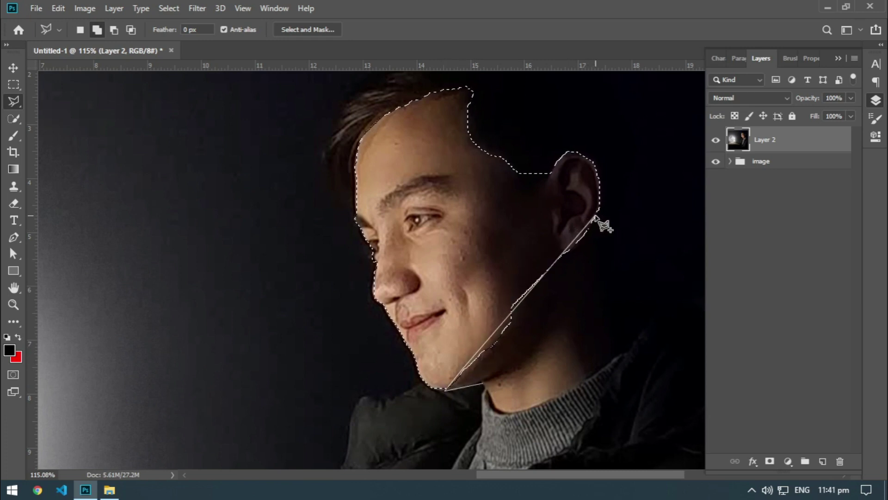
pyautogui.click(597, 270)
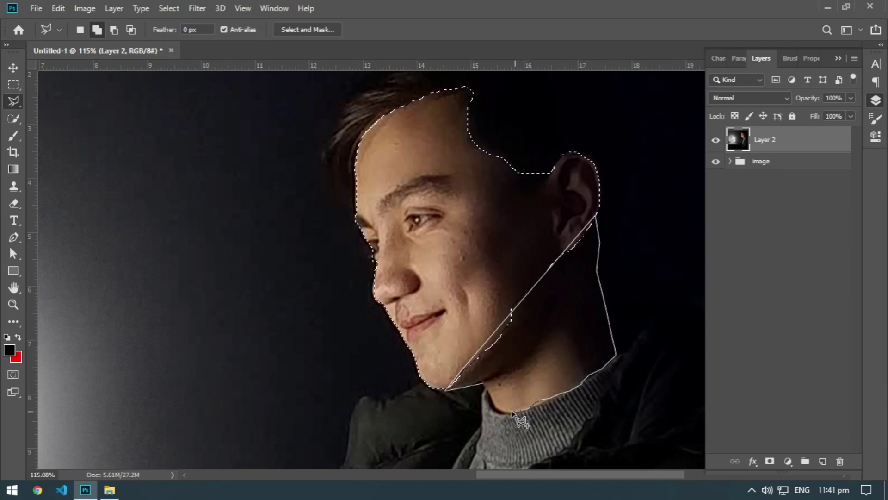
pyautogui.click(484, 385)
pyautogui.click(496, 273)
pyautogui.click(544, 269)
pyautogui.click(545, 297)
pyautogui.click(502, 316)
pyautogui.click(514, 273)
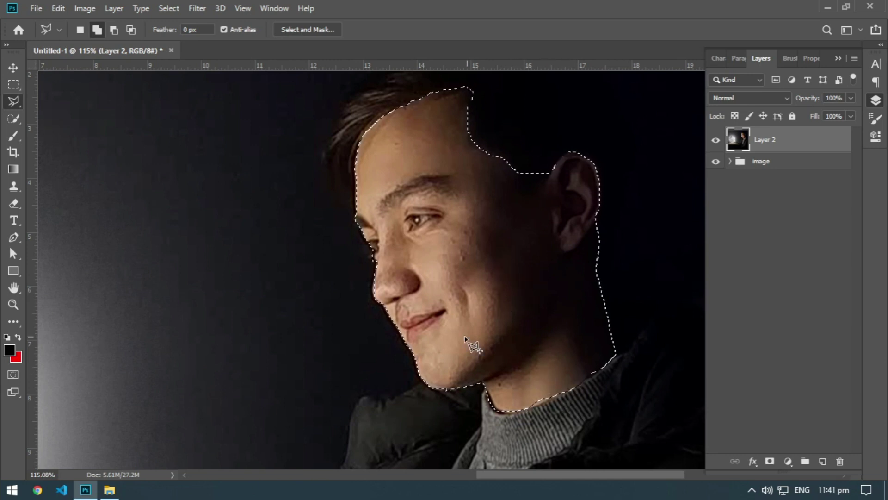
# - Close a polygonal outline around the hand holding the moon, between moon and sleeve
pyautogui.scroll(-5, 440, 337)
pyautogui.scroll(-4, 407, 317)
pyautogui.scroll(-4, 361, 313)
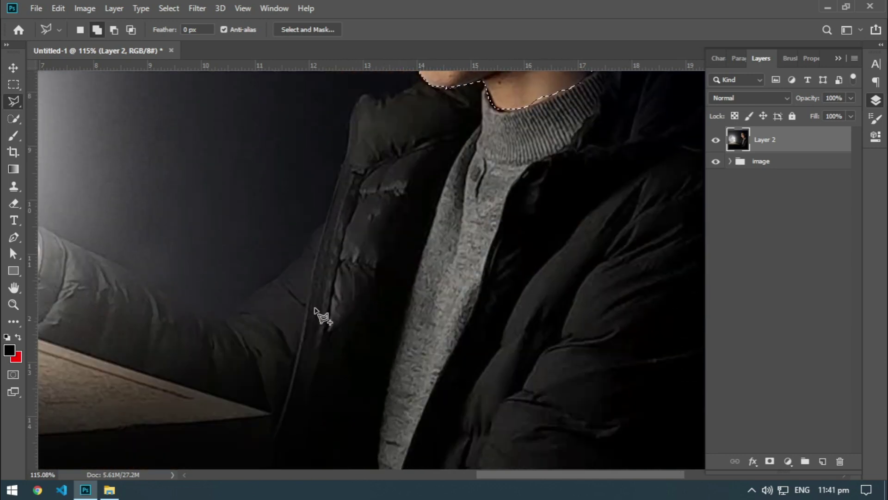
pyautogui.scroll(-3, 310, 306)
pyautogui.scroll(2, 60, 198)
pyautogui.scroll(1, 148, 217)
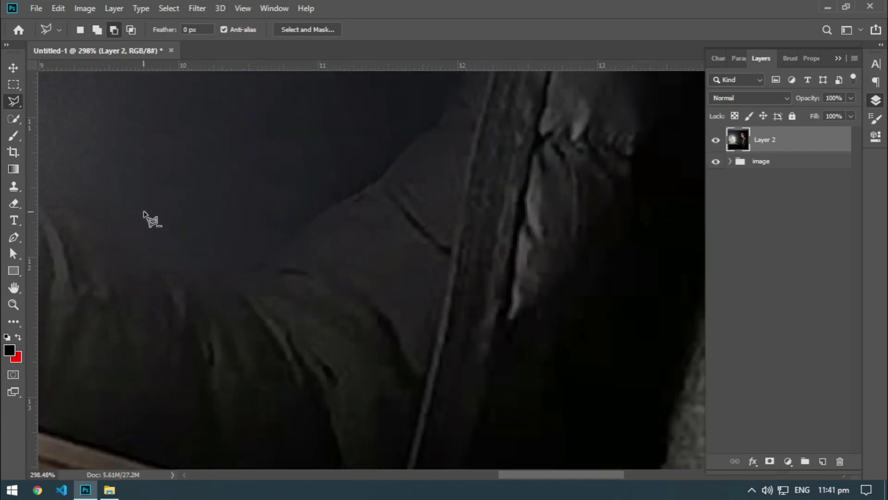
pyautogui.scroll(1, 213, 262)
pyautogui.scroll(1, 209, 263)
pyautogui.hscroll(-3, 209, 269)
pyautogui.hscroll(-3, 204, 275)
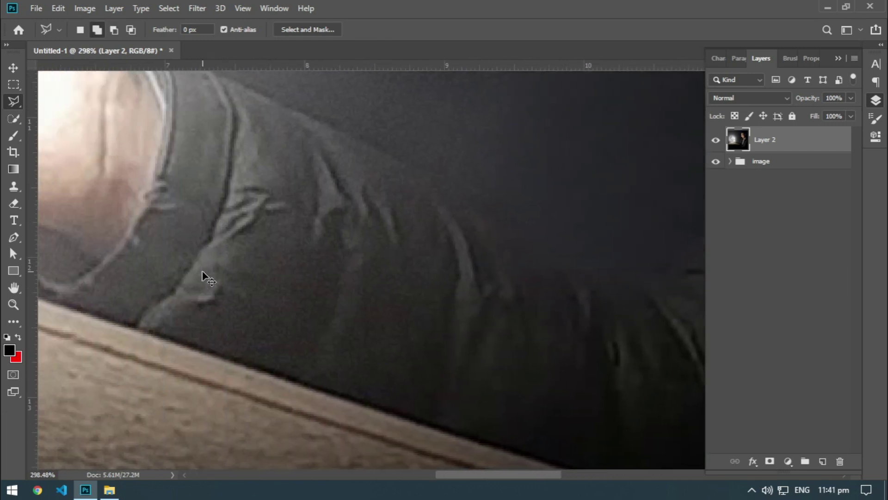
pyautogui.hscroll(-3, 204, 276)
pyautogui.hscroll(-3, 202, 277)
pyautogui.scroll(5, 305, 245)
pyautogui.scroll(3, 393, 189)
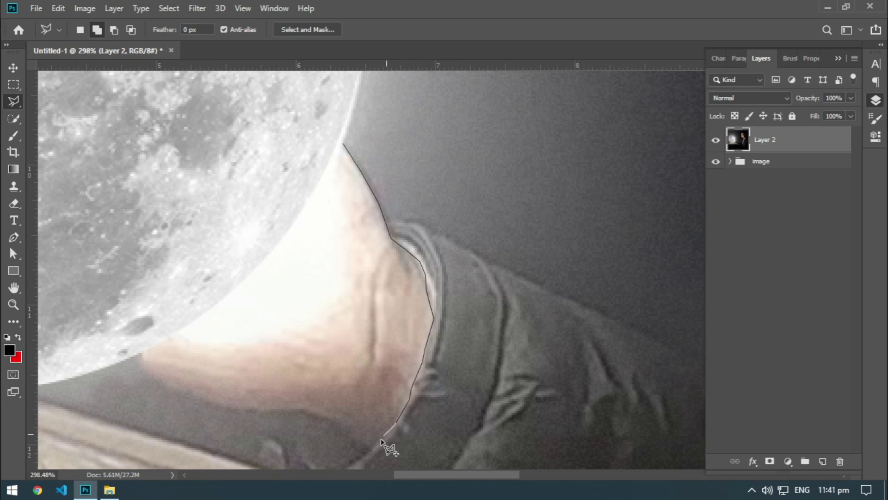
pyautogui.click(308, 415)
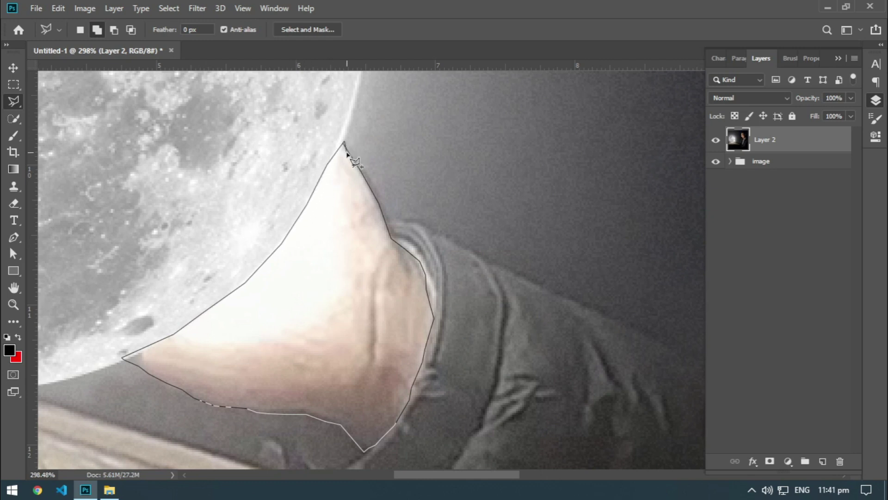
pyautogui.click(344, 144)
# - Add the man's face and head outline to the selection
pyautogui.scroll(-10, 431, 238)
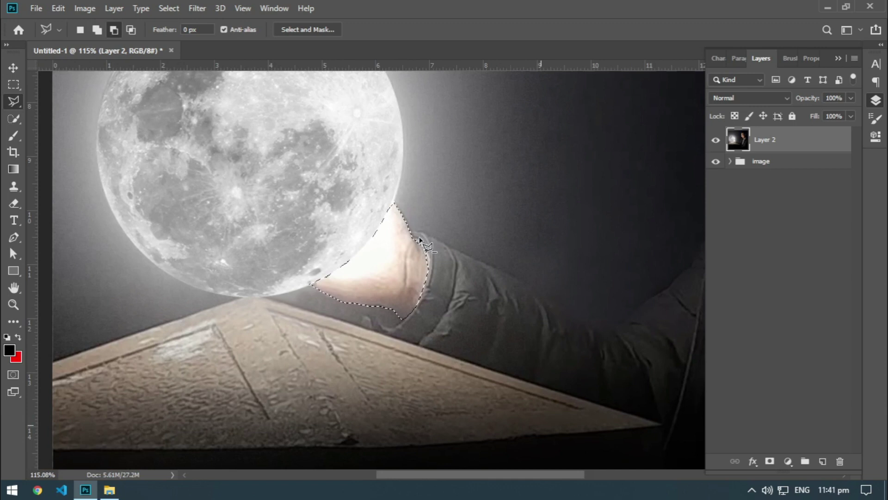
pyautogui.scroll(2, 634, 180)
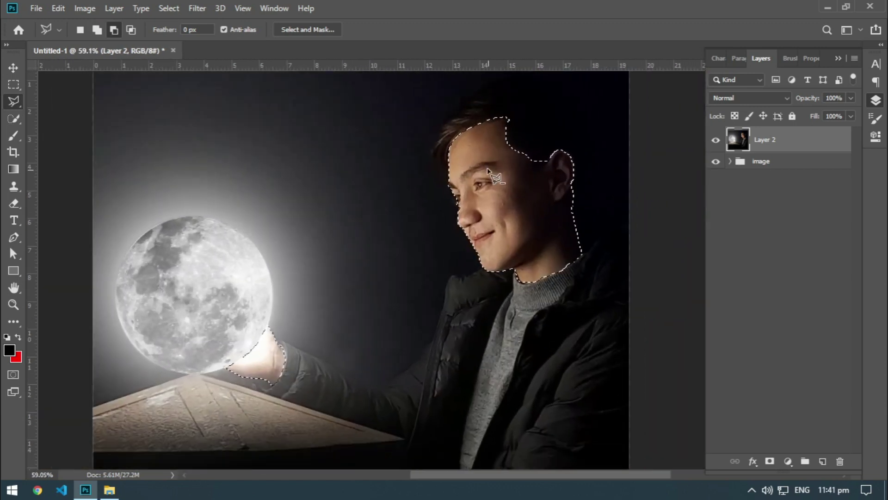
pyautogui.scroll(2, 462, 168)
pyautogui.scroll(3, 431, 172)
pyautogui.scroll(3, 432, 113)
pyautogui.scroll(2, 468, 190)
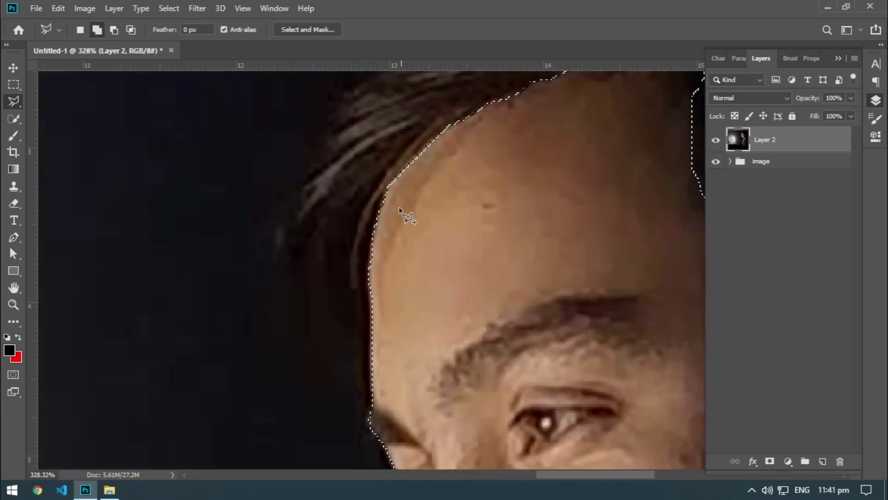
pyautogui.click(371, 291)
pyautogui.click(376, 215)
pyautogui.click(388, 185)
pyautogui.click(466, 118)
pyautogui.click(463, 180)
pyautogui.click(375, 295)
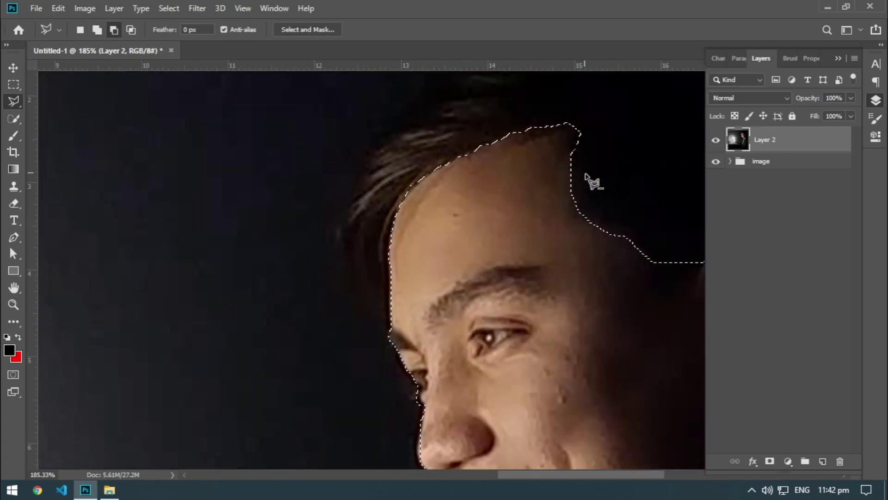
# - Subtract the area beside the hairline from the selection
pyautogui.scroll(-5, 596, 199)
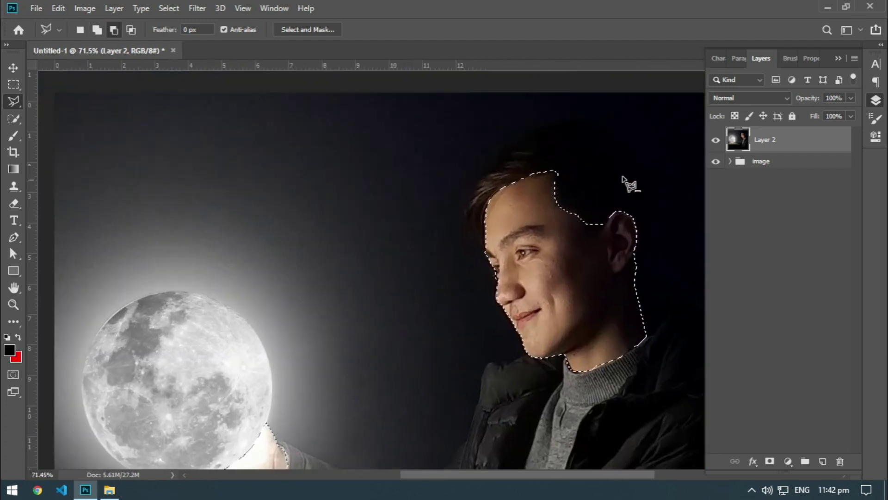
pyautogui.scroll(3, 540, 179)
pyautogui.scroll(2, 511, 185)
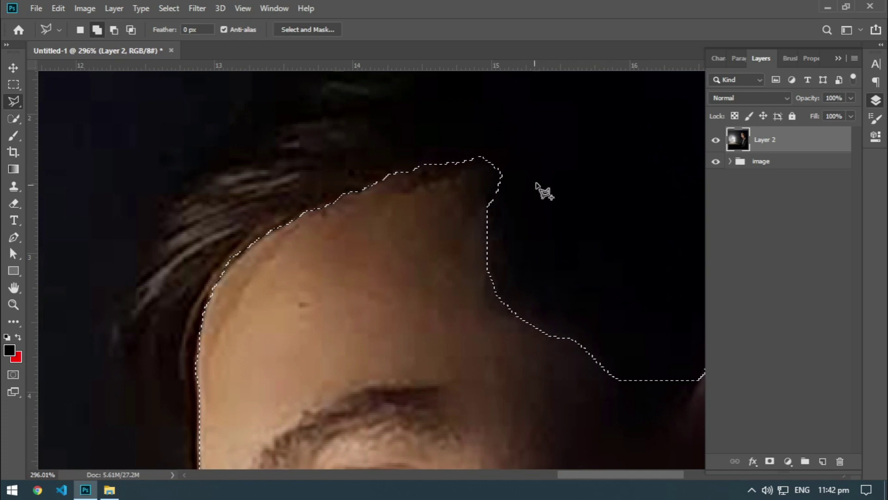
pyautogui.press('alt')
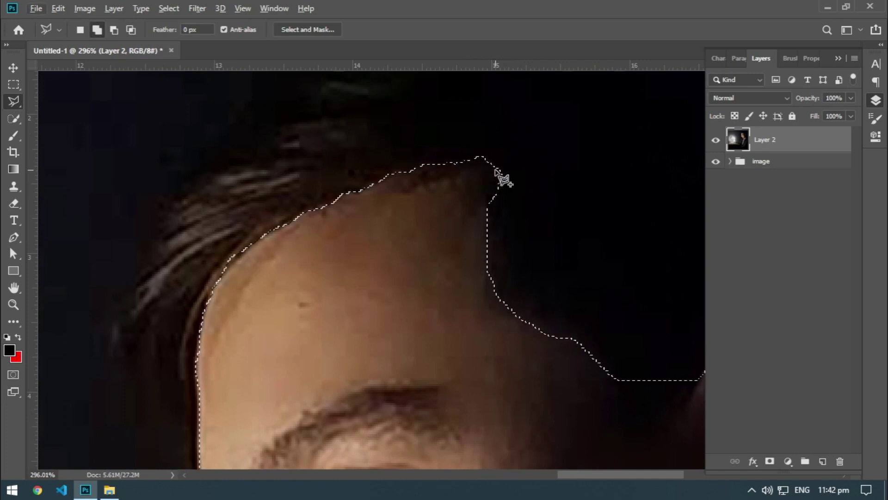
pyautogui.click(493, 211)
pyautogui.click(509, 174)
pyautogui.click(493, 157)
pyautogui.press('Return')
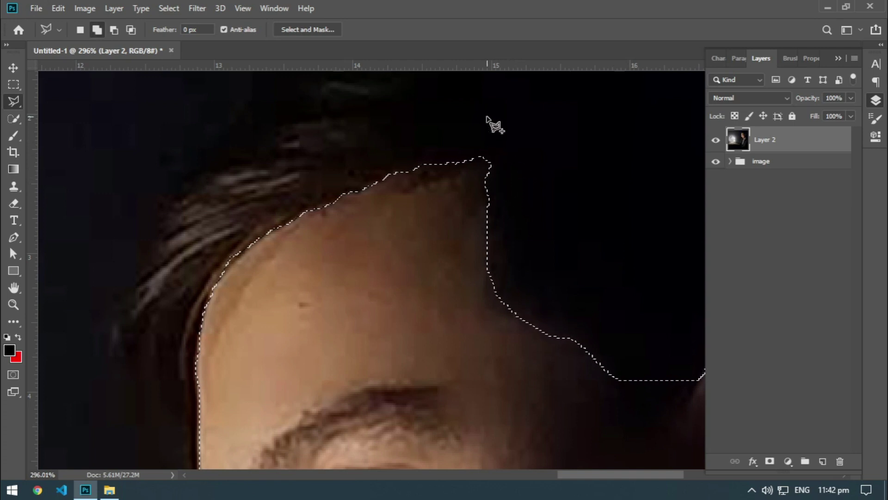
# - Invert the selection so everything except the face and hand is selected
pyautogui.scroll(-2, 541, 204)
pyautogui.scroll(-3, 535, 199)
pyautogui.scroll(-3, 546, 206)
pyautogui.scroll(-2, 564, 220)
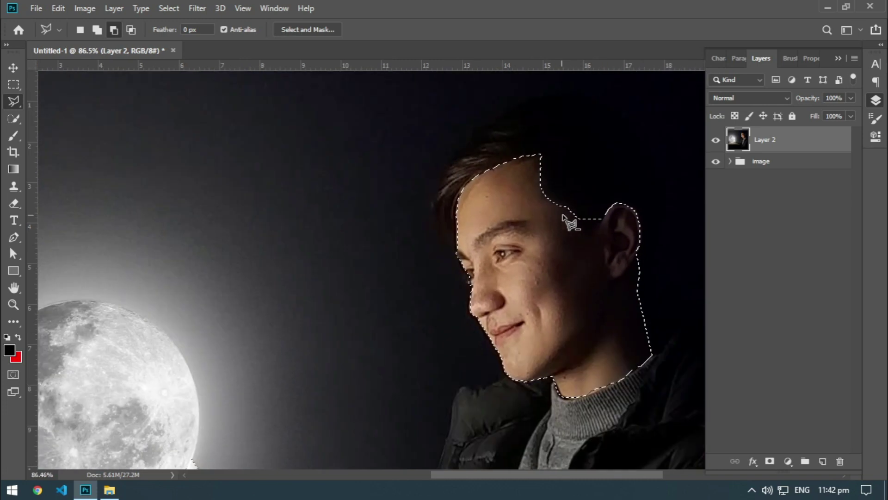
pyautogui.scroll(-2, 601, 245)
pyautogui.scroll(-1, 569, 252)
pyautogui.scroll(-1, 354, 262)
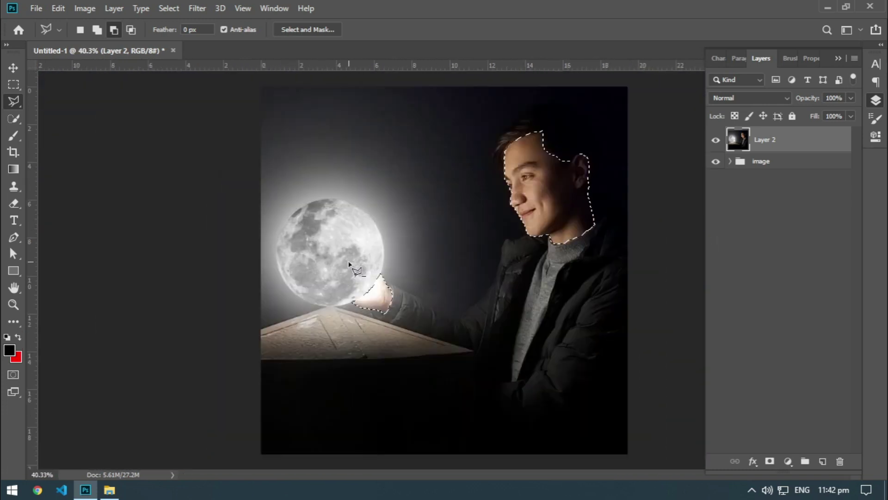
pyautogui.scroll(-1, 393, 278)
pyautogui.press('shift')
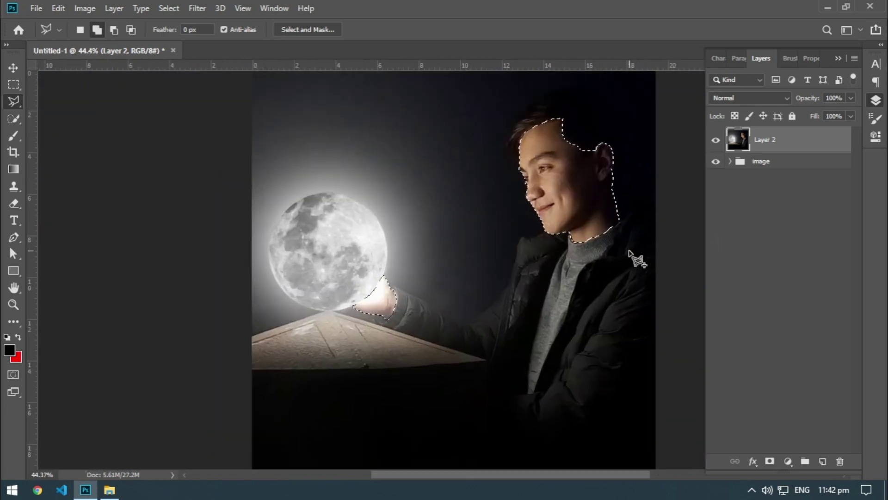
pyautogui.hotkey('ctrl', 'shift', 'i')
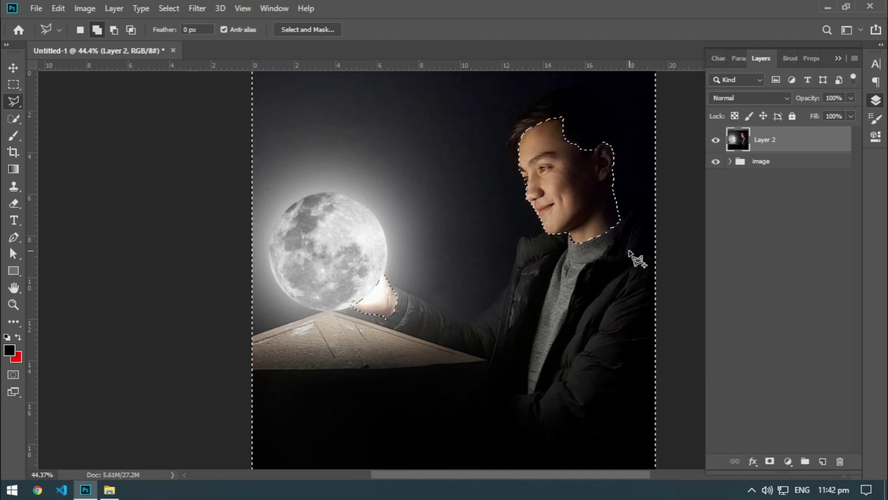
pyautogui.scroll(-1, 555, 227)
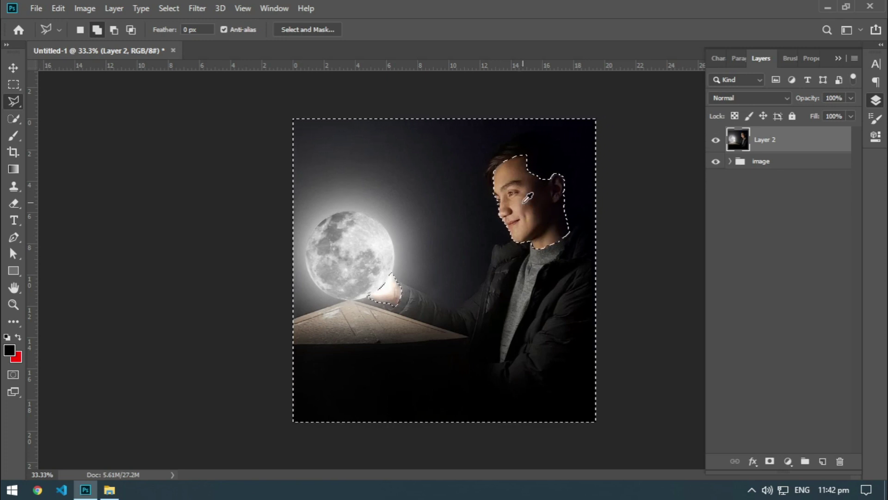
# - Apply a Black & White adjustment to the selected areas
pyautogui.hotkey('ctrl', 'alt', 'shift', 'b')
pyautogui.moveTo(535, 58)
pyautogui.mouseDown()
pyautogui.moveTo(701, 279)
pyautogui.moveTo(650, 326)
pyautogui.moveTo(625, 291)
pyautogui.moveTo(575, 402)
pyautogui.moveTo(557, 309)
pyautogui.moveTo(561, 363)
pyautogui.moveTo(537, 320)
pyautogui.moveTo(536, 206)
pyautogui.moveTo(517, 190)
pyautogui.mouseUp()
pyautogui.click(566, 214)
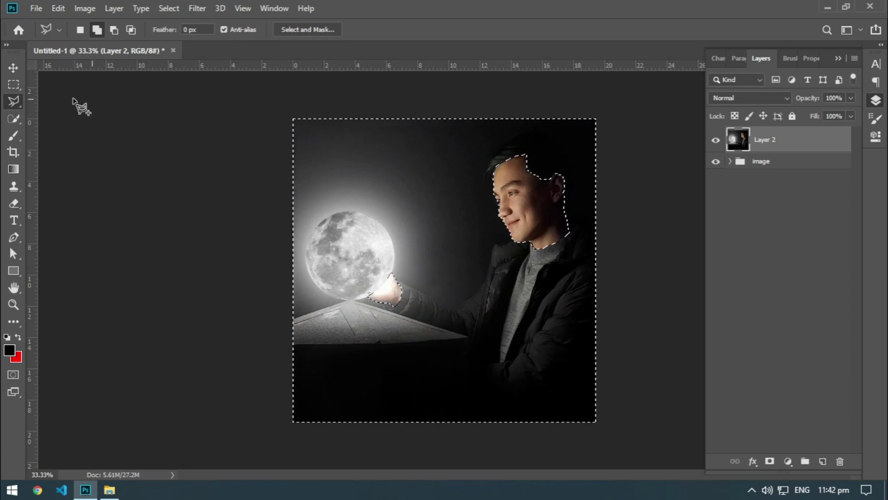
# - Deselect everything using the Rectangular Marquee's canvas context menu
pyautogui.click(14, 84)
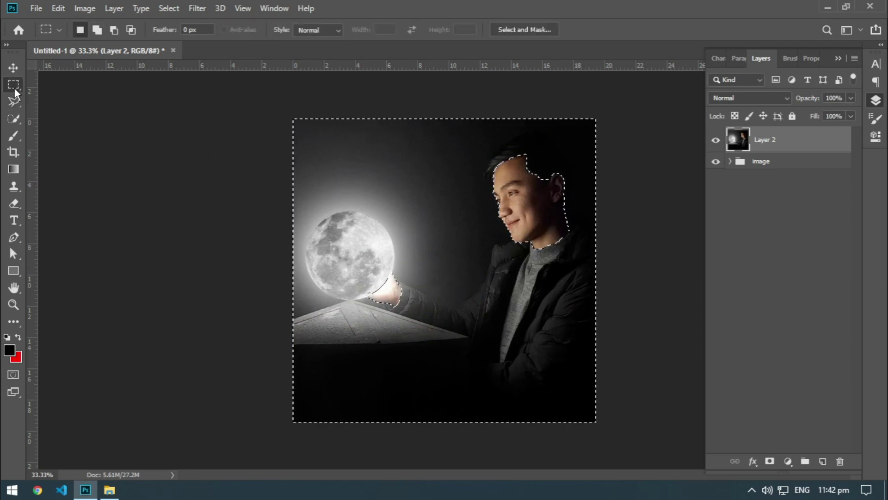
pyautogui.rightClick(14, 88)
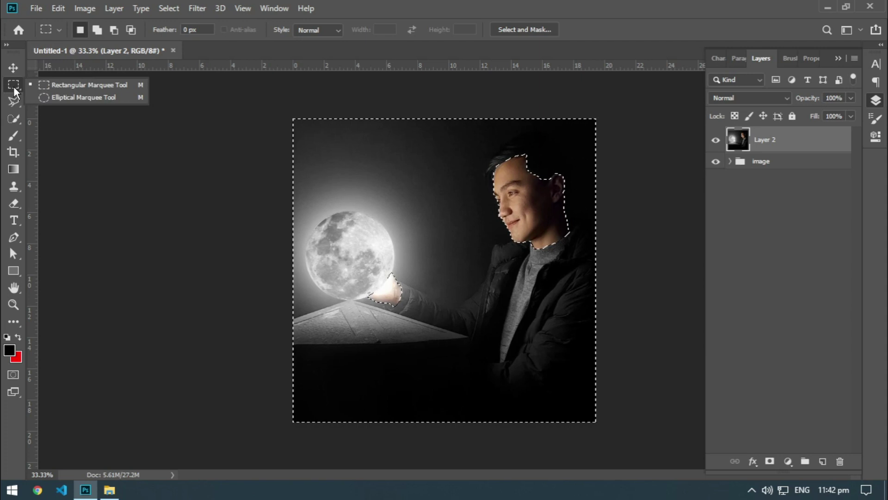
pyautogui.rightClick(446, 162)
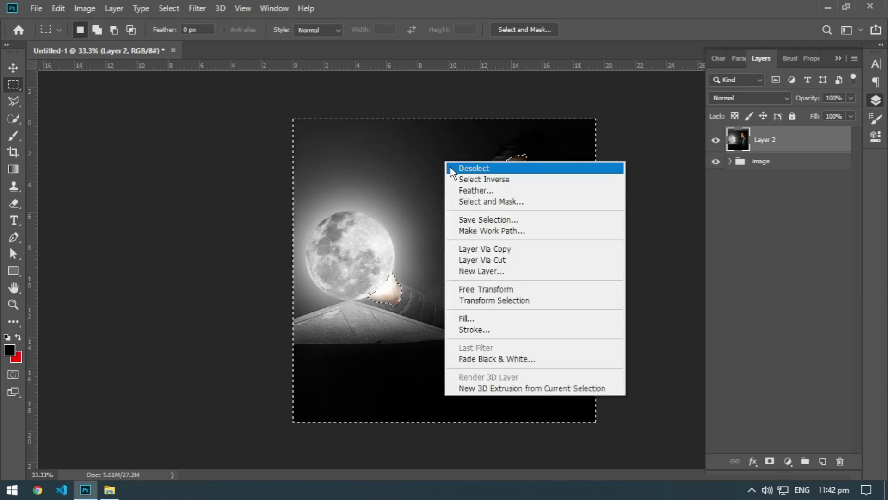
pyautogui.click(450, 167)
pyautogui.scroll(1, 578, 171)
pyautogui.scroll(1, 569, 162)
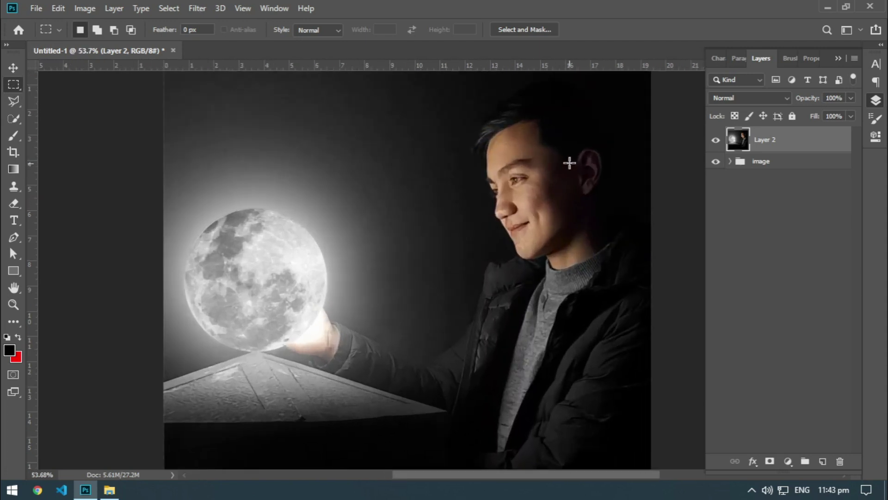
pyautogui.scroll(1, 293, 198)
pyautogui.scroll(1, 299, 286)
pyautogui.scroll(1, 303, 304)
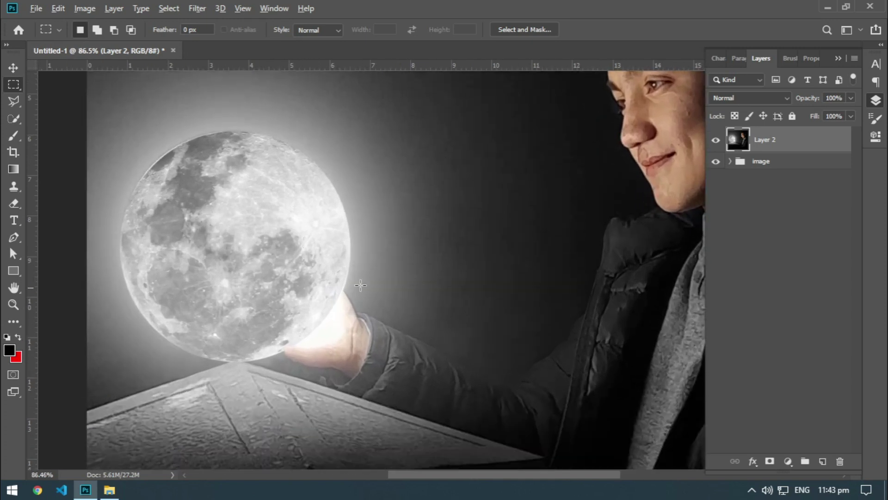
pyautogui.scroll(-1, 509, 241)
pyautogui.scroll(-1, 687, 171)
pyautogui.scroll(-1, 574, 199)
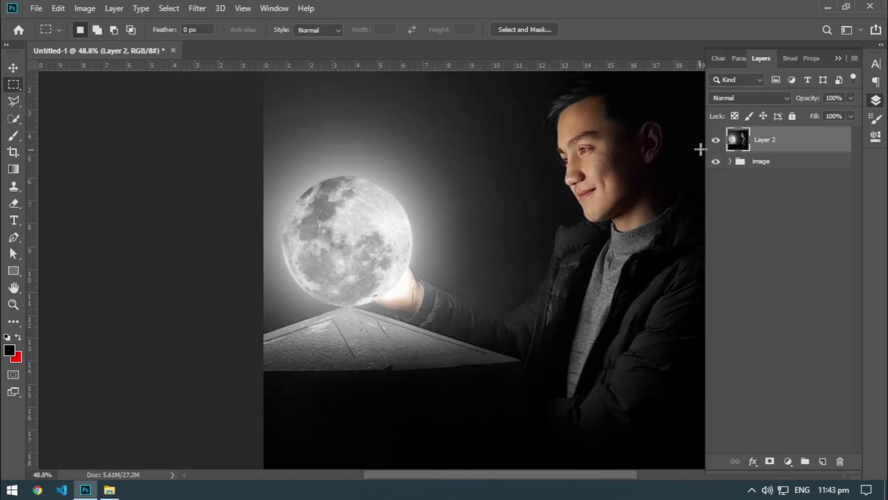
pyautogui.scroll(-1, 602, 155)
pyautogui.scroll(-1, 601, 168)
pyautogui.scroll(-1, 601, 170)
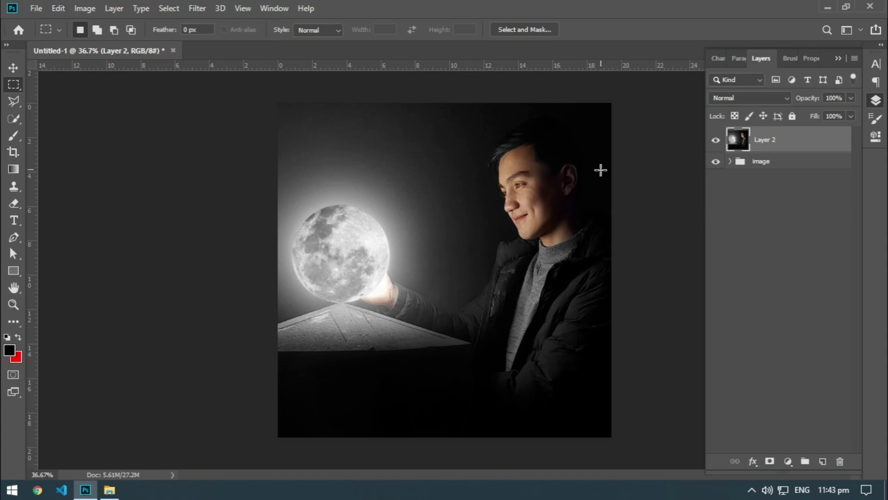
pyautogui.scroll(-1, 601, 170)
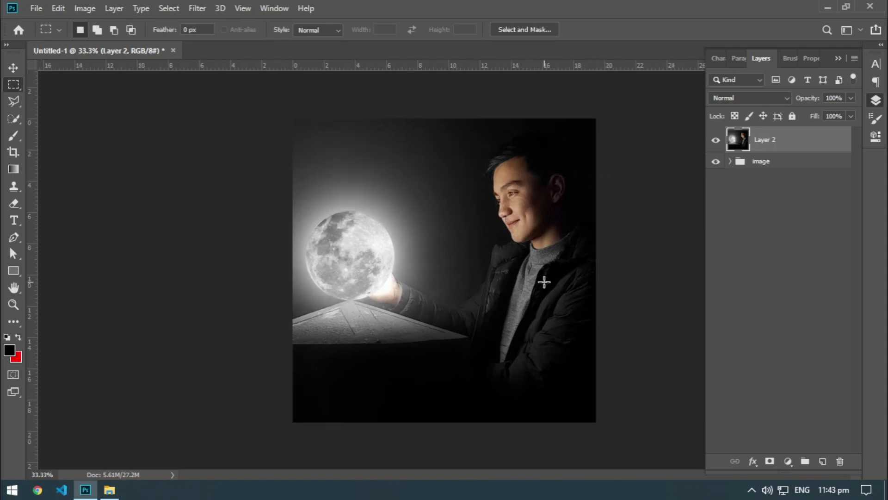
pyautogui.scroll(-1, 362, 266)
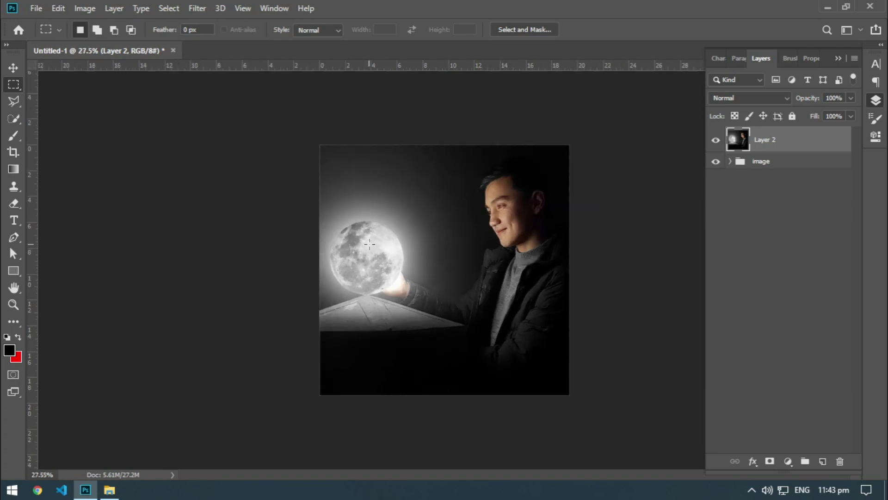
pyautogui.scroll(-1, 362, 266)
pyautogui.scroll(1, 463, 266)
pyautogui.scroll(1, 473, 266)
pyautogui.scroll(1, 479, 246)
pyautogui.scroll(1, 479, 246)
pyautogui.scroll(1, 478, 246)
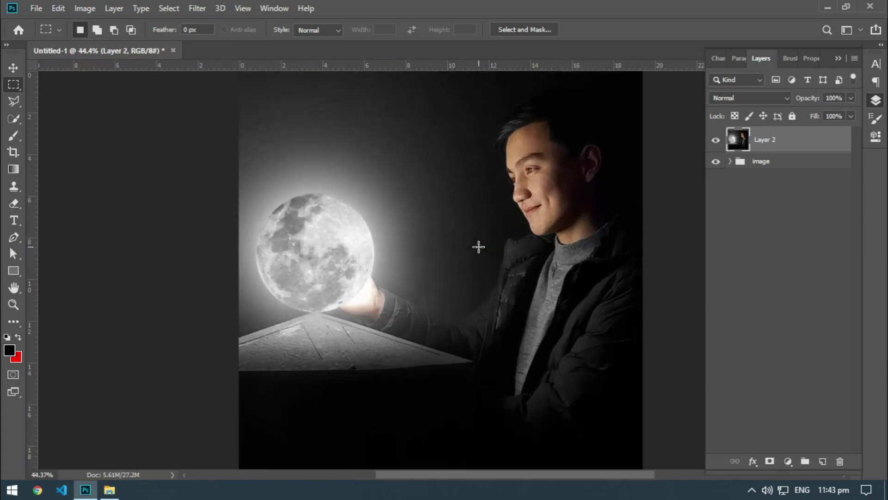